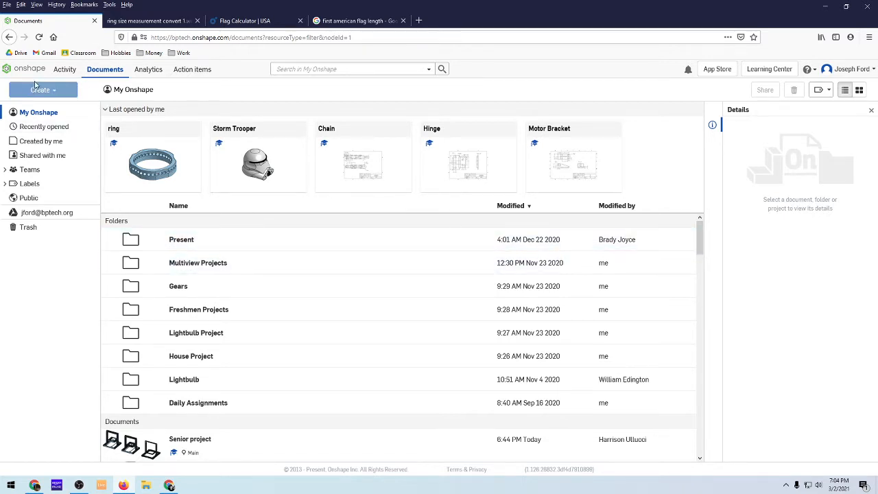
Create a new document named "ring".
click(58, 91)
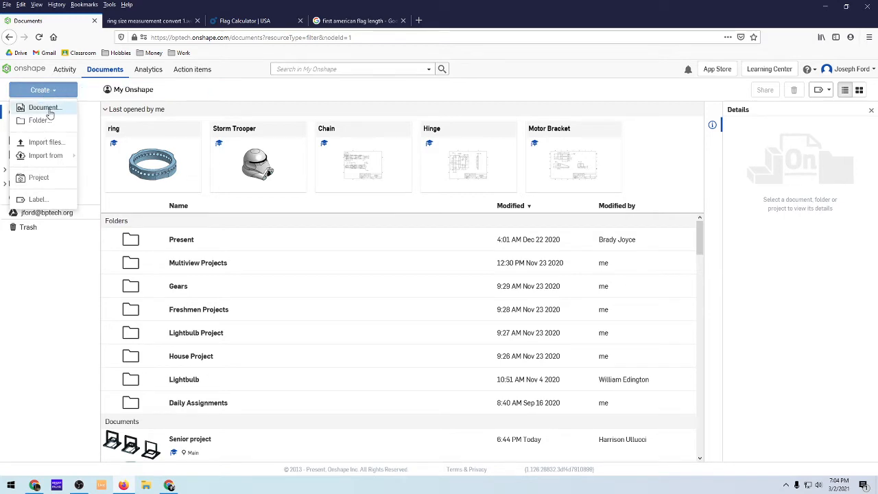
click(47, 109)
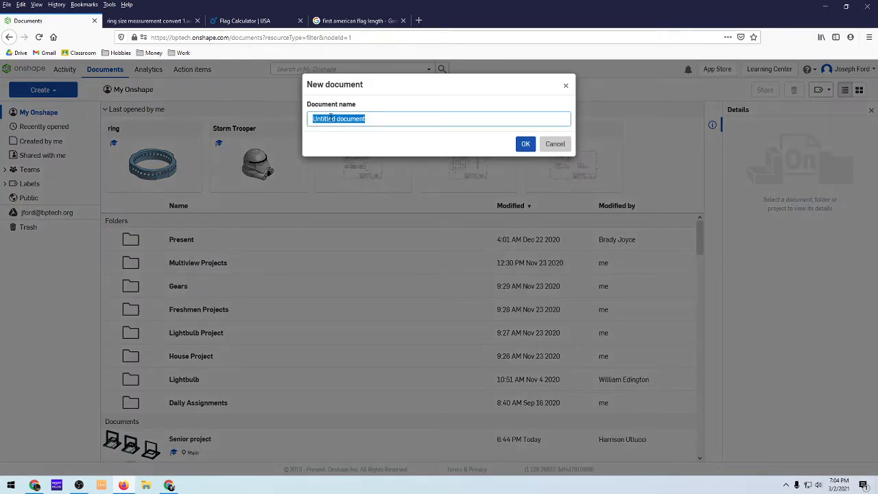
text(ring)
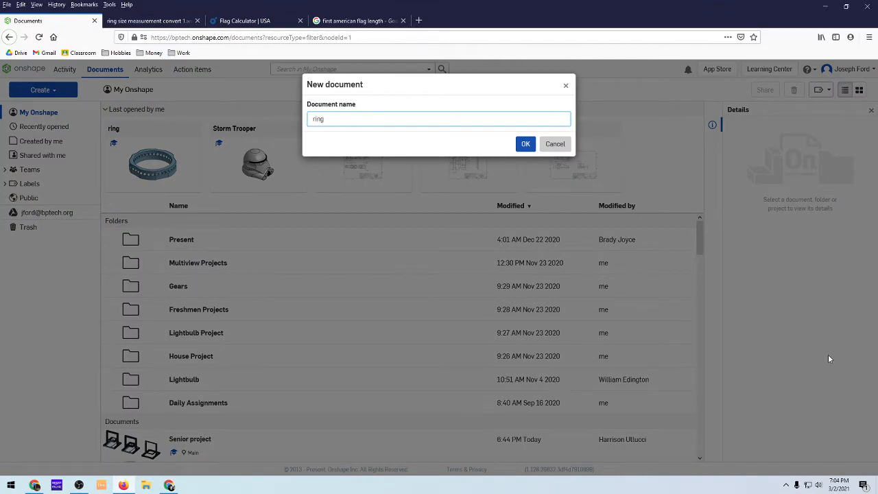
click(525, 145)
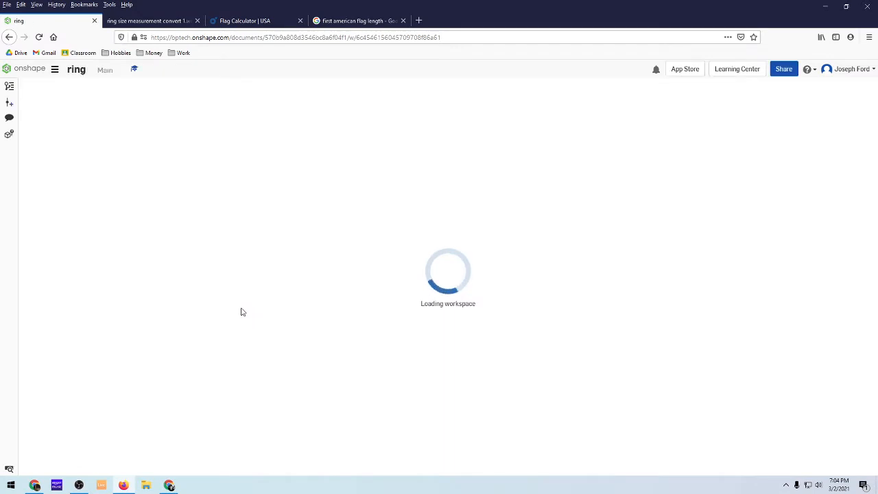
click(79, 485)
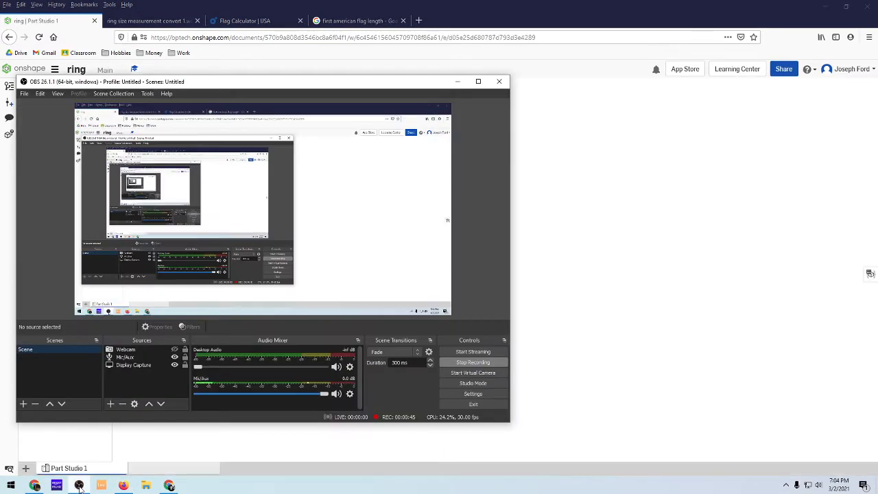
click(78, 486)
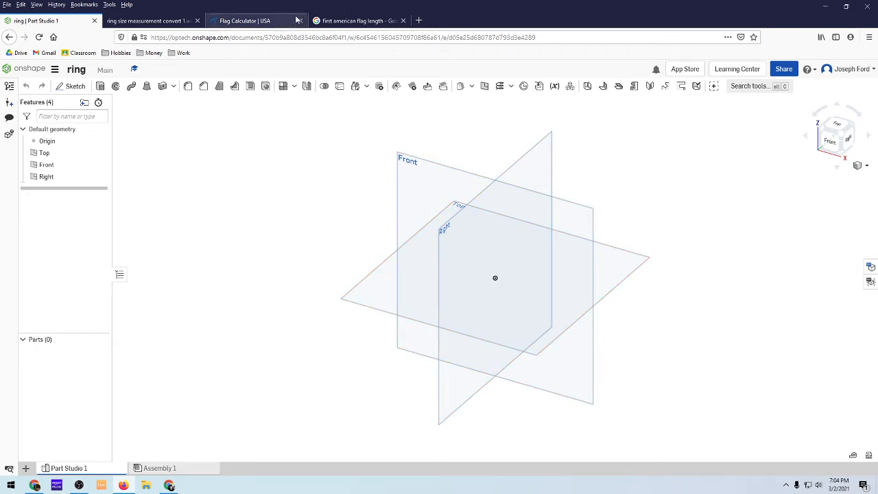
Consult the ring size conversion chart, and set the ring document's default length unit to Millimeter.
click(151, 21)
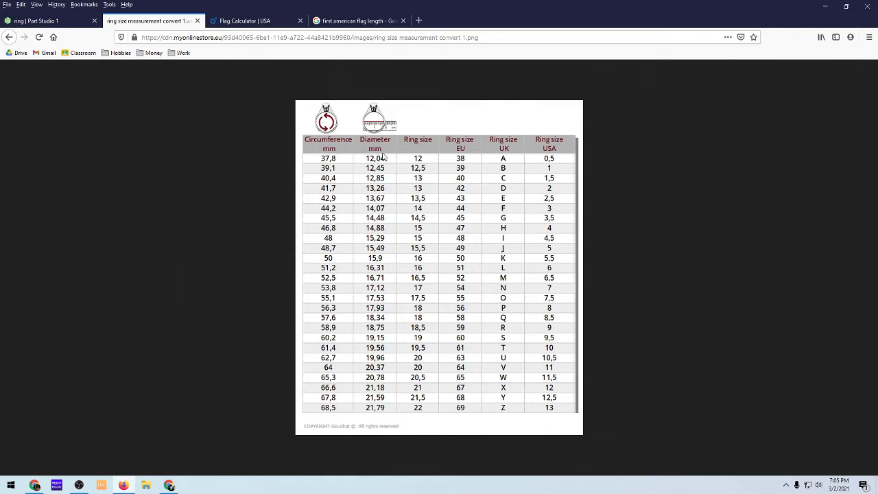
click(38, 20)
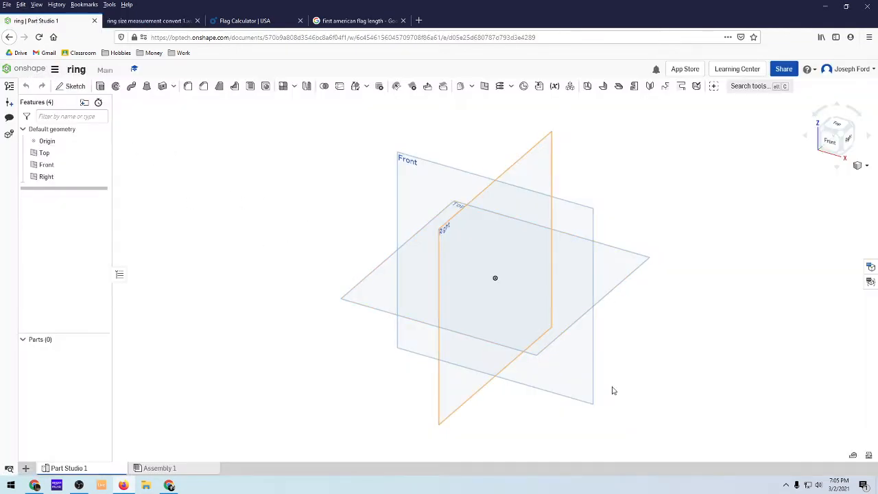
click(56, 70)
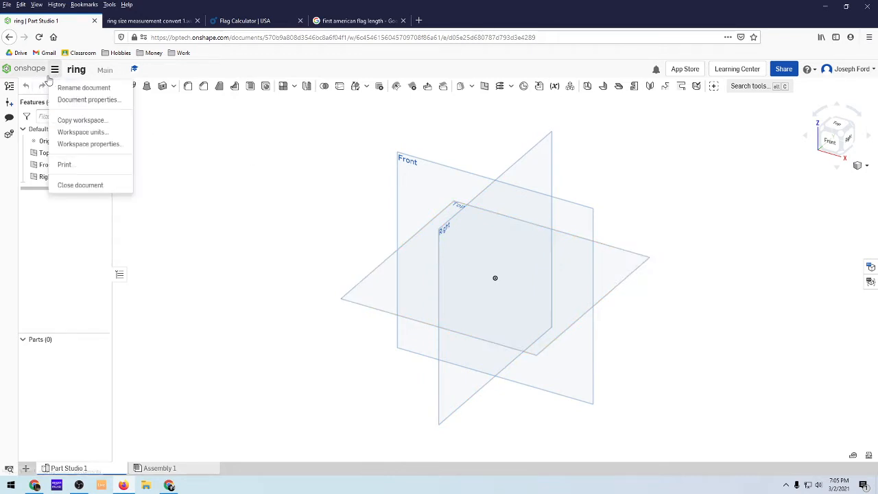
click(116, 136)
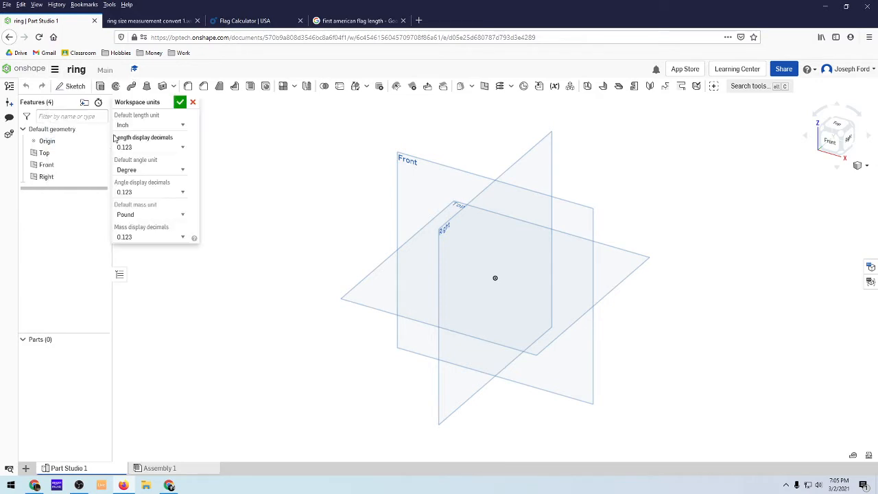
click(146, 125)
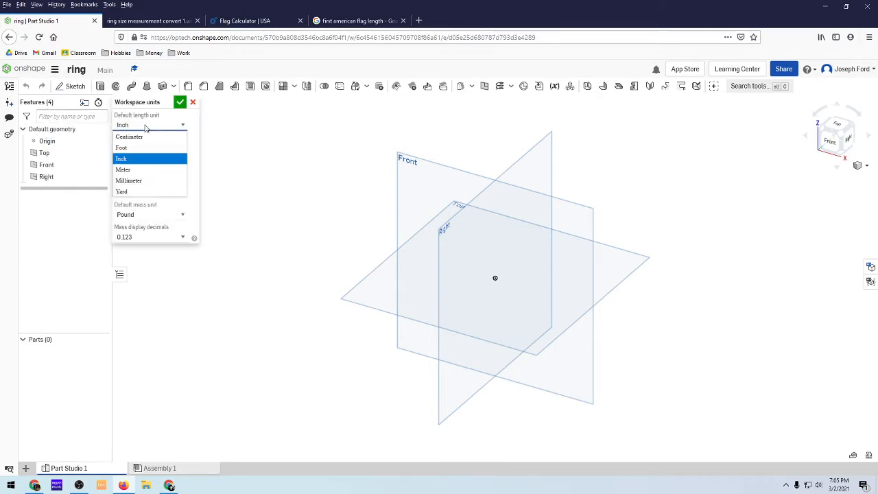
click(140, 181)
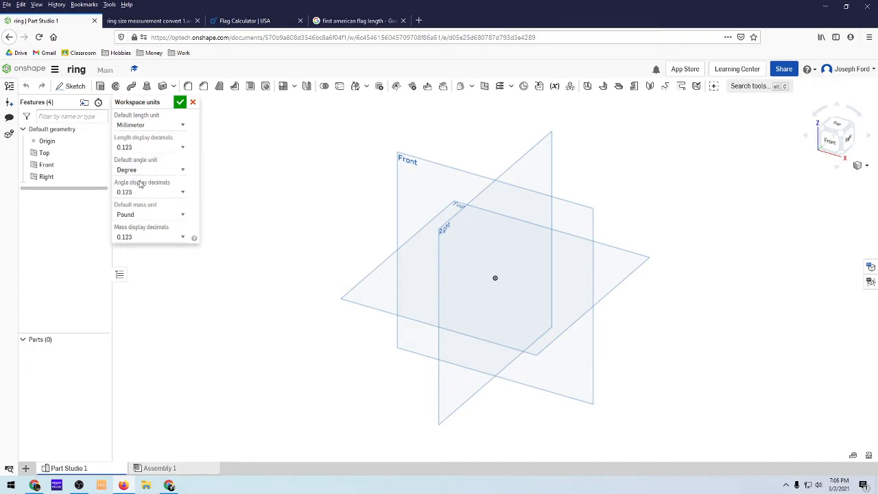
click(179, 102)
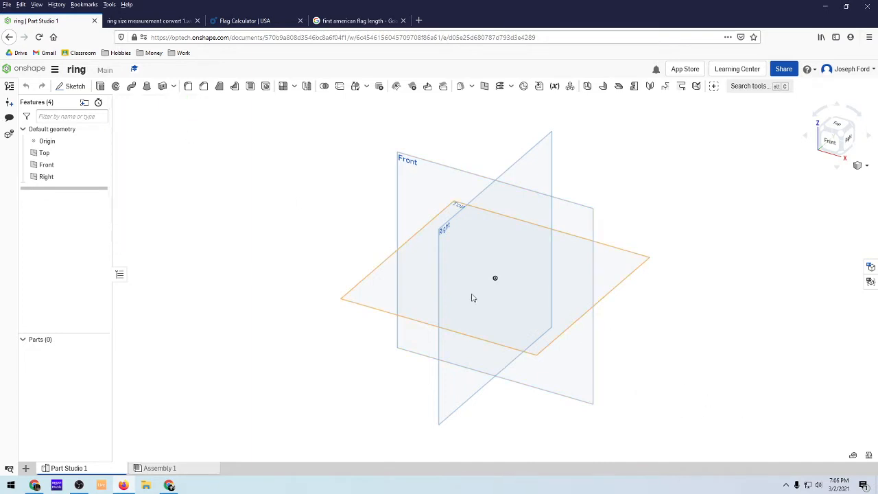
Start a sketch on the Top plane and draw a center point circle about 58 mm in diameter at the origin.
scroll(541, 260, down, 5)
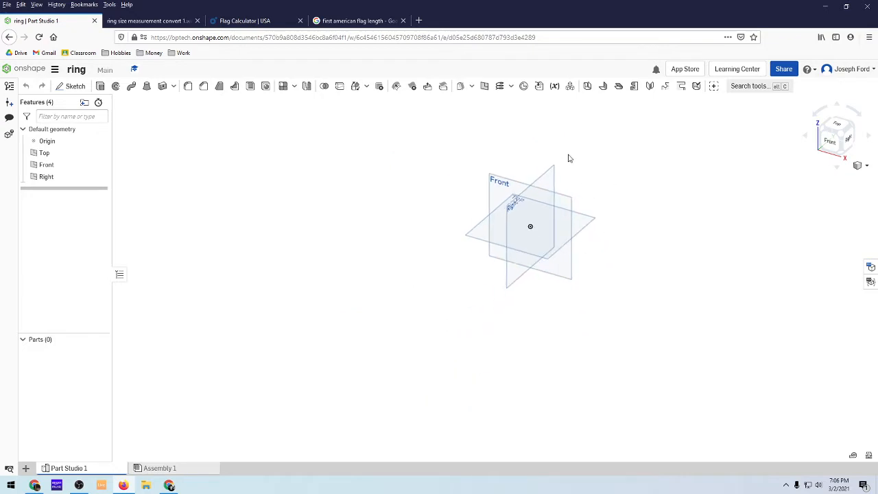
scroll(557, 219, up, 3)
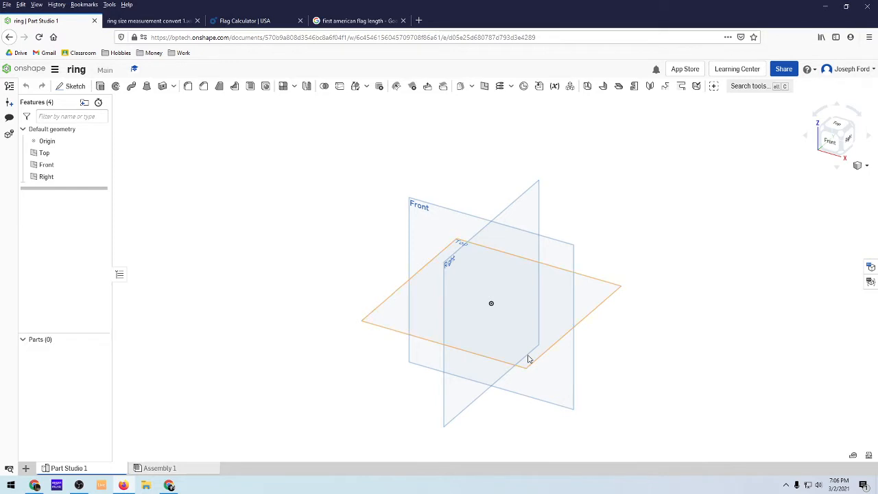
click(71, 85)
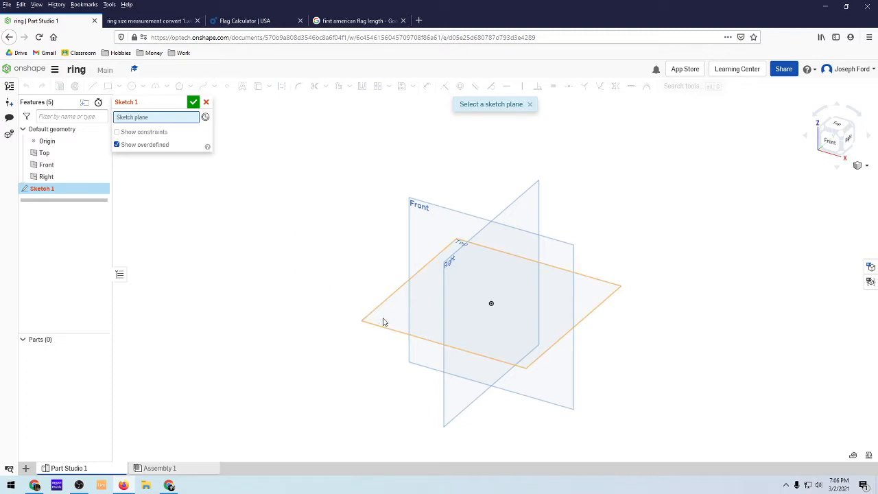
click(44, 153)
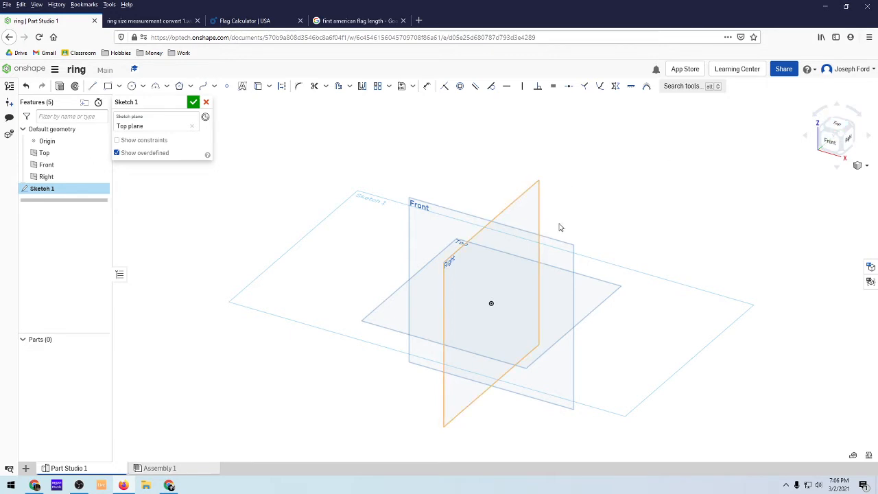
key(n)
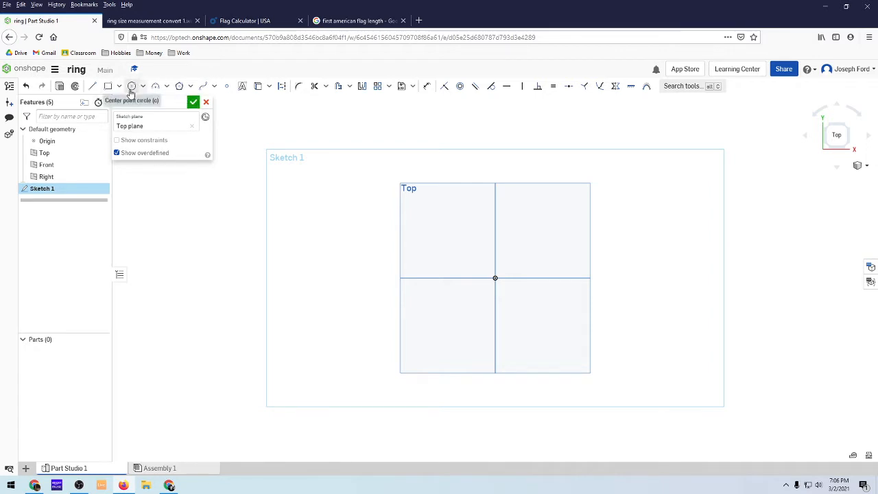
click(132, 88)
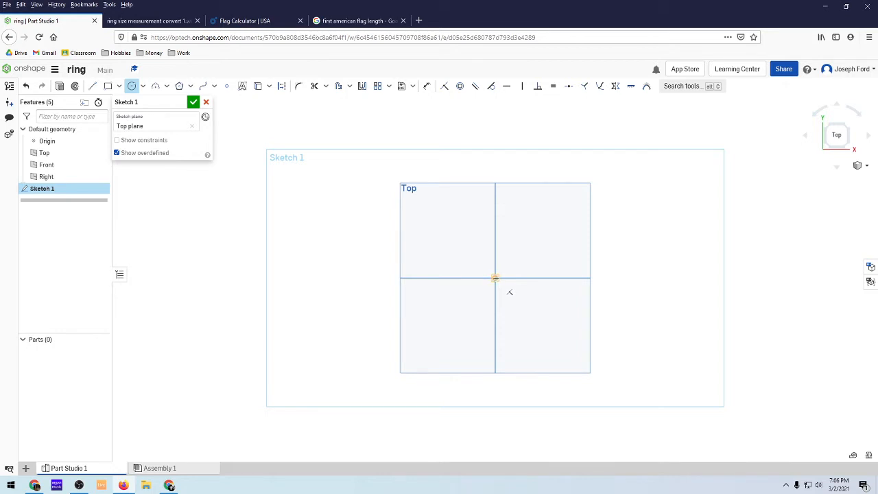
click(496, 278)
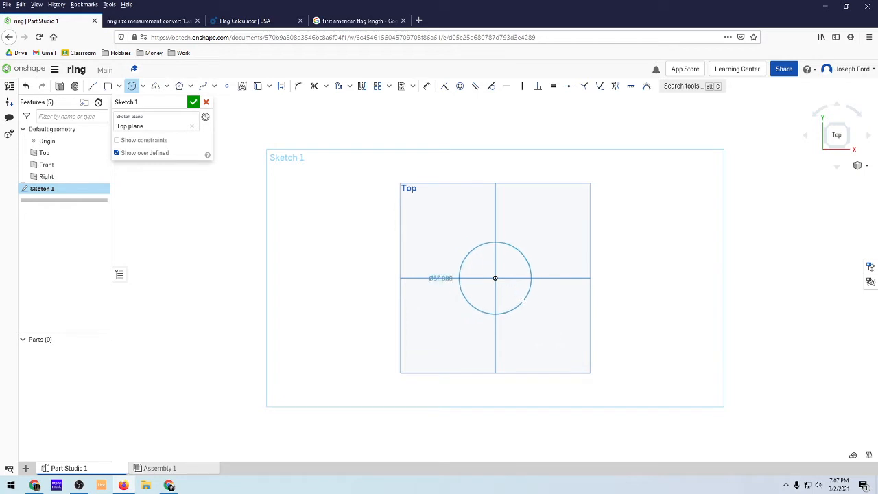
click(523, 301)
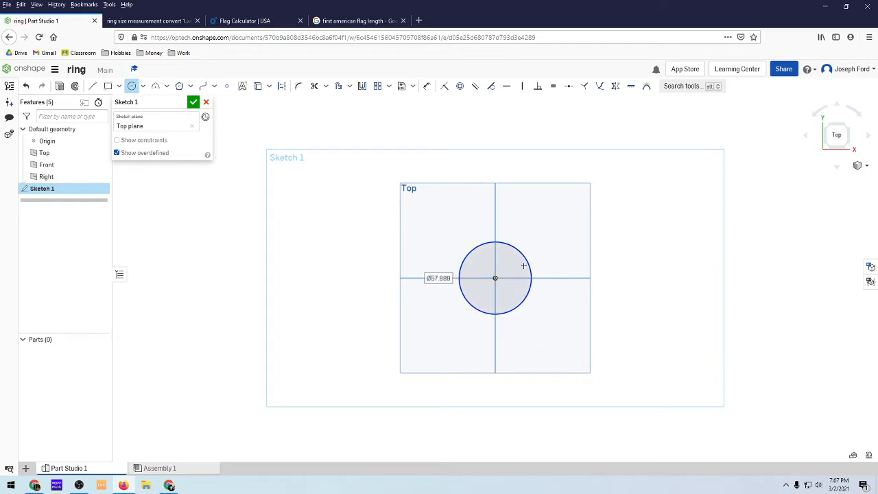
Dimension the circle's diameter to 18.75 mm, taken from the US size 9 row of the ring size chart.
scroll(555, 251, up, 3)
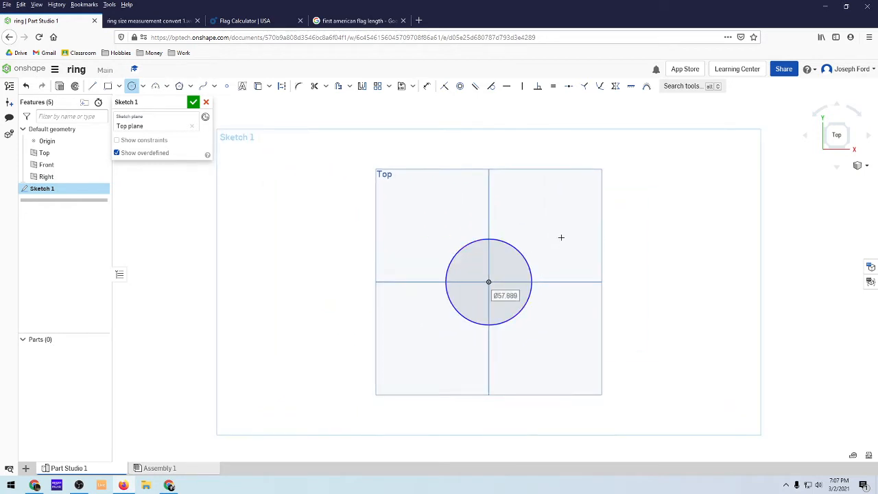
key(d)
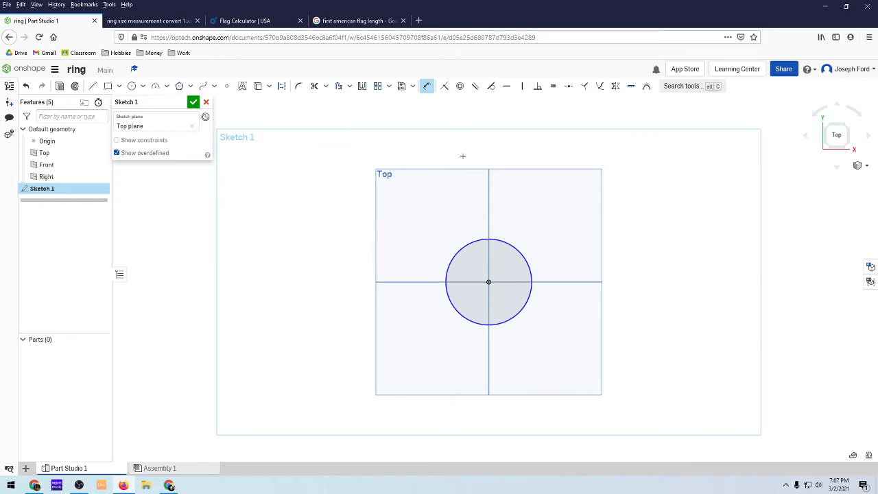
key(Escape)
key(d)
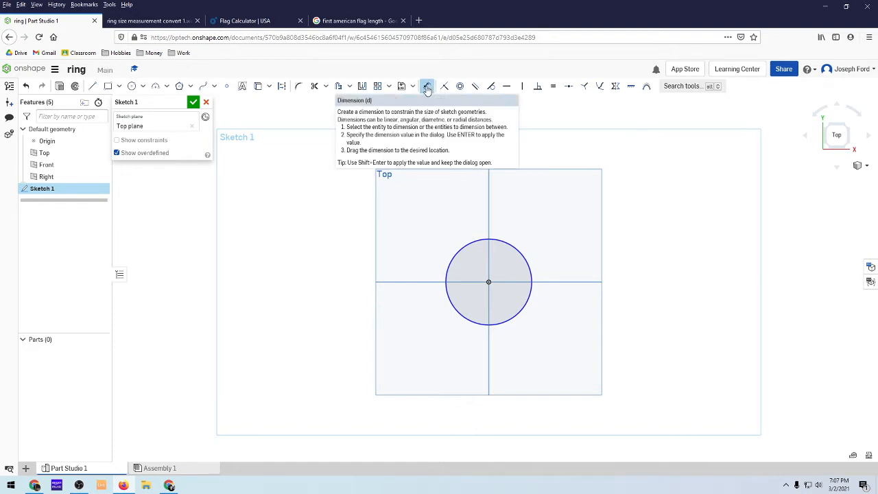
click(426, 87)
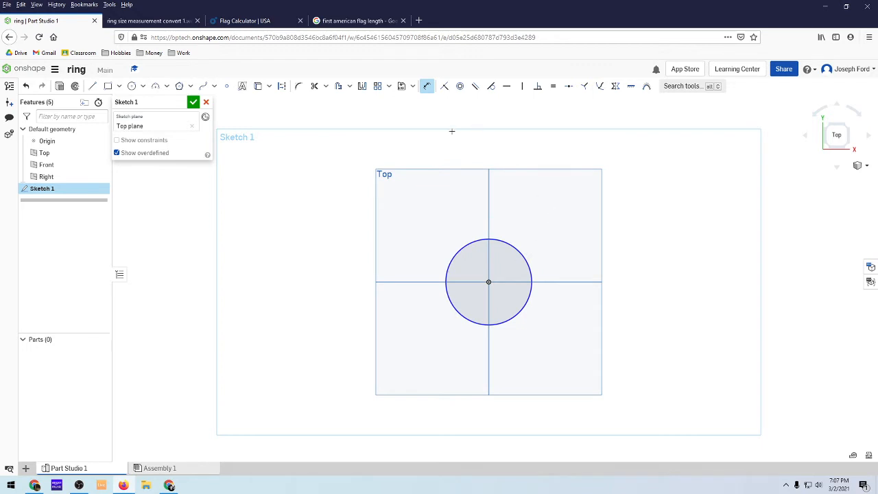
click(524, 258)
click(585, 223)
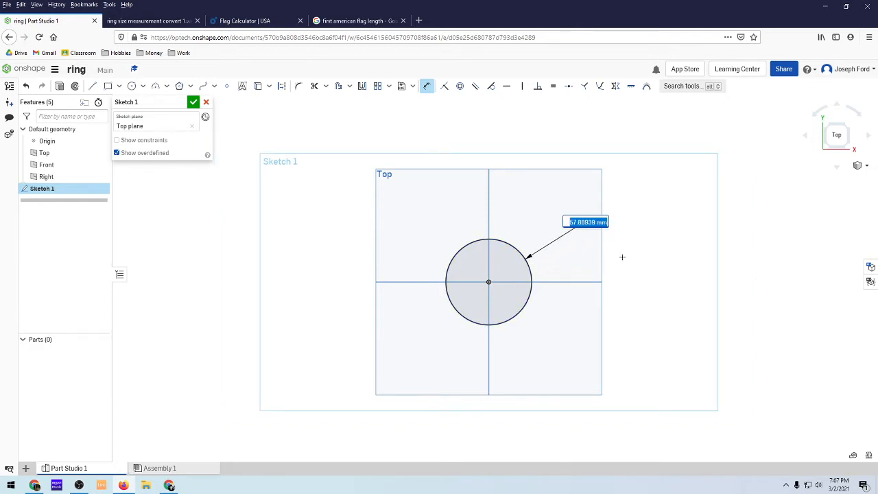
click(142, 22)
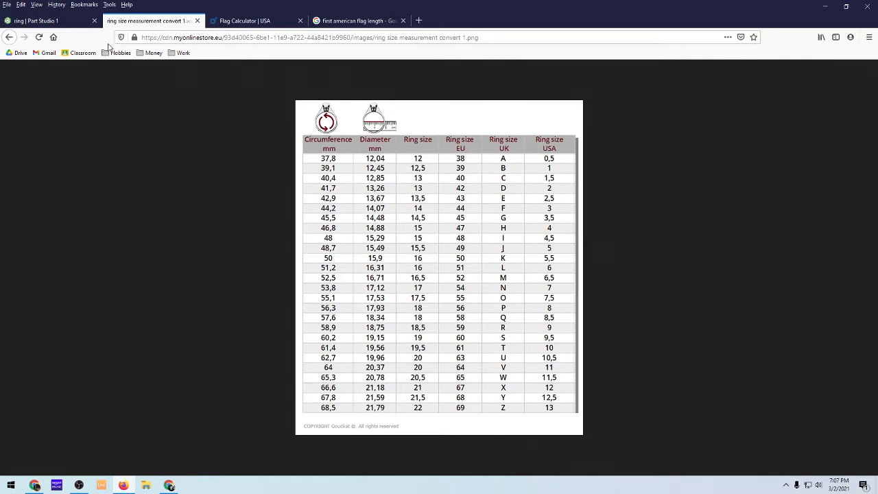
click(58, 22)
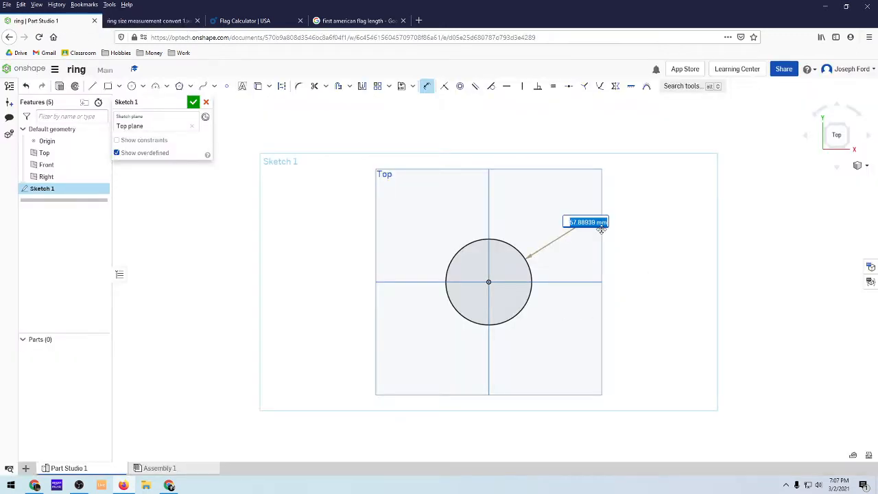
text(18.75)
key(Return)
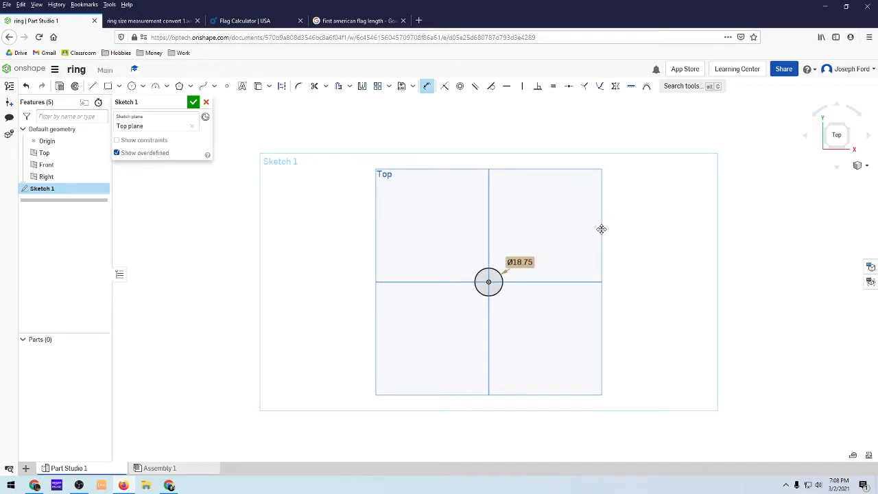
Offset the 18.75 mm circle inward by 2 mm to form a second concentric circle.
scroll(508, 260, up, 3)
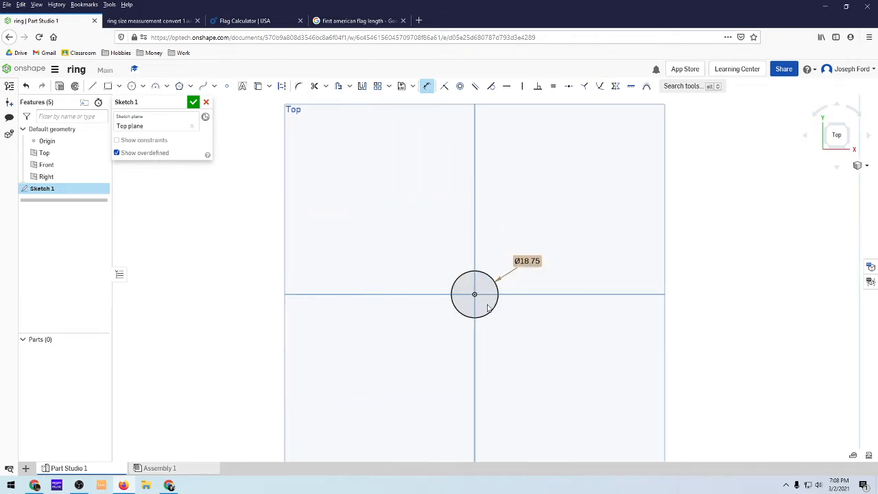
scroll(484, 308, down, 5)
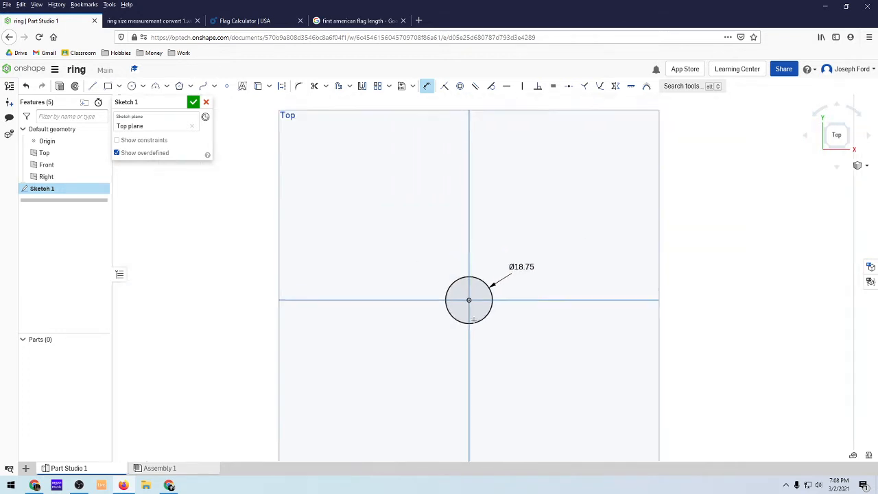
click(836, 135)
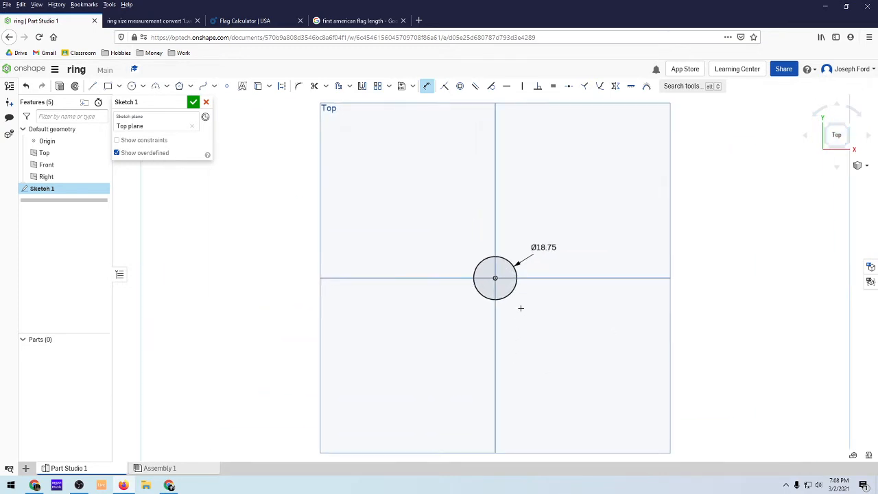
scroll(508, 281, up, 5)
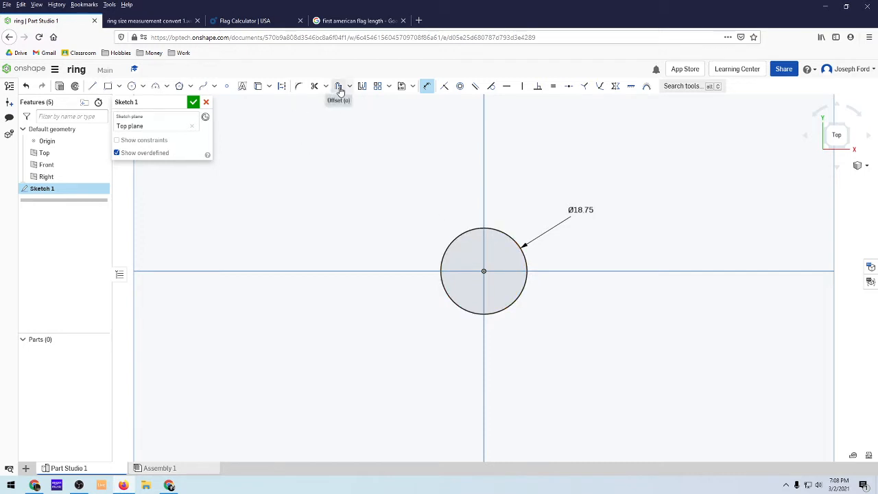
key(o)
click(452, 243)
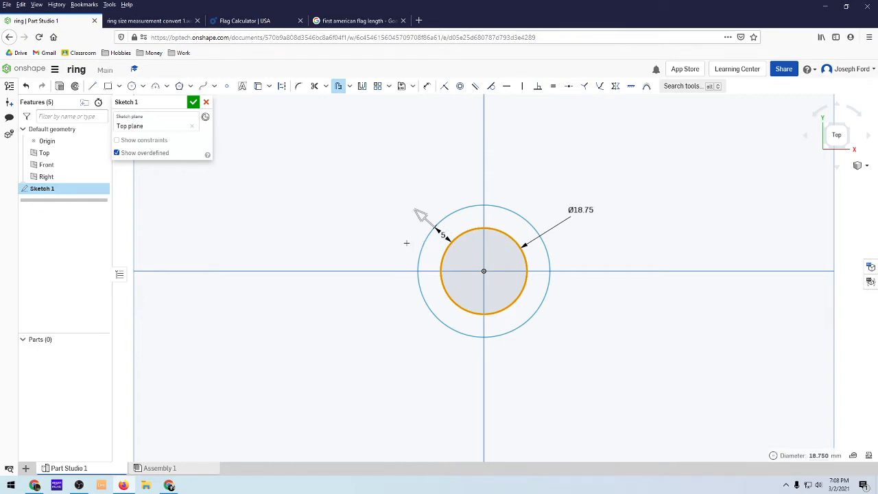
click(424, 244)
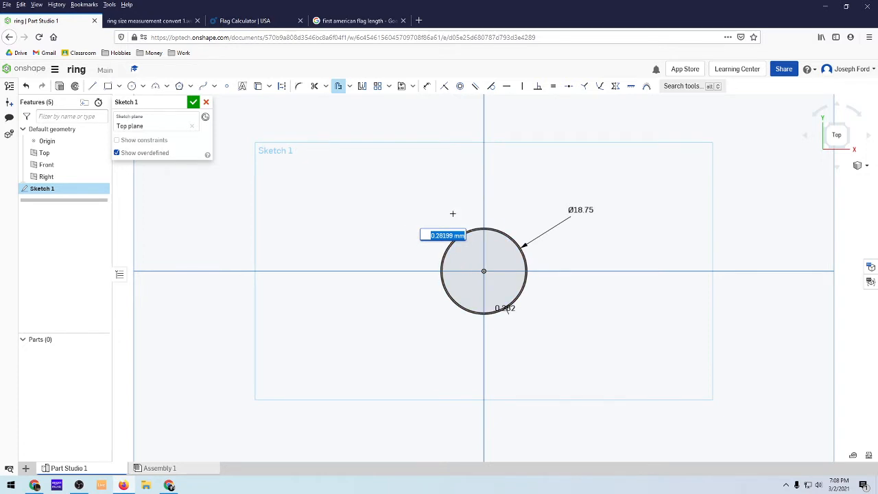
text(2)
key(Return)
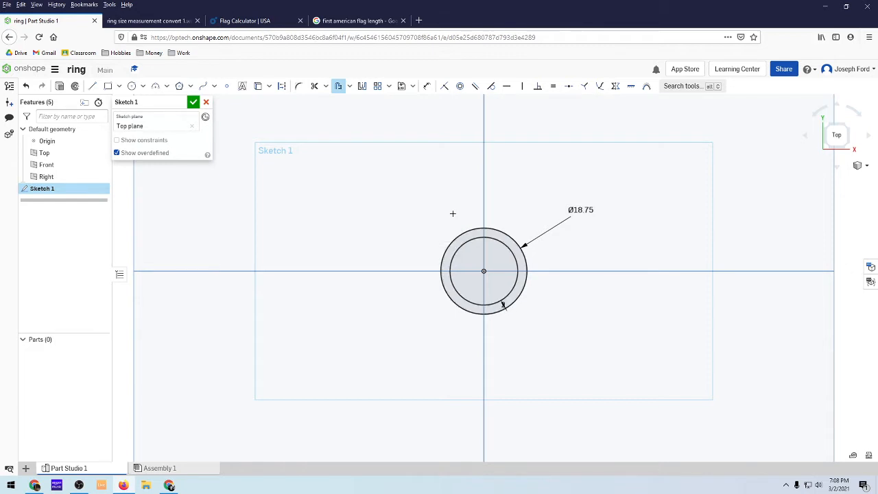
Change the offset distance between the two concentric circles to 1 mm.
scroll(509, 310, up, 5)
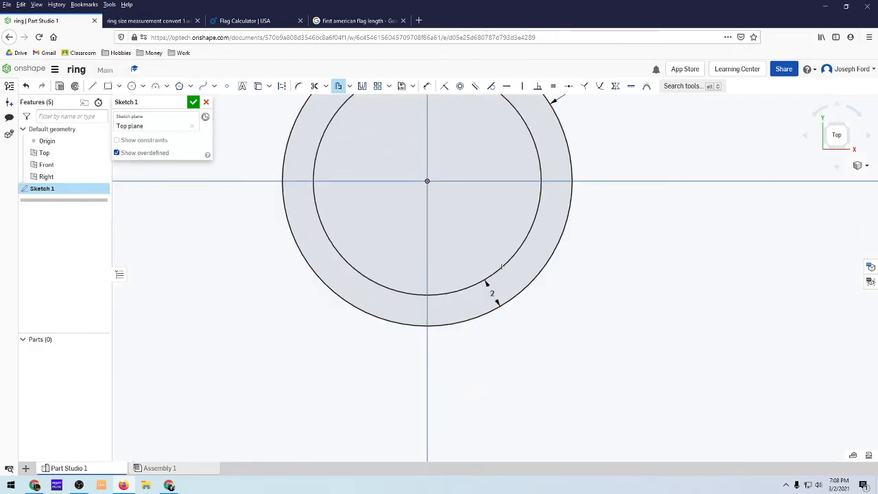
scroll(466, 240, down, 6)
scroll(534, 212, up, 3)
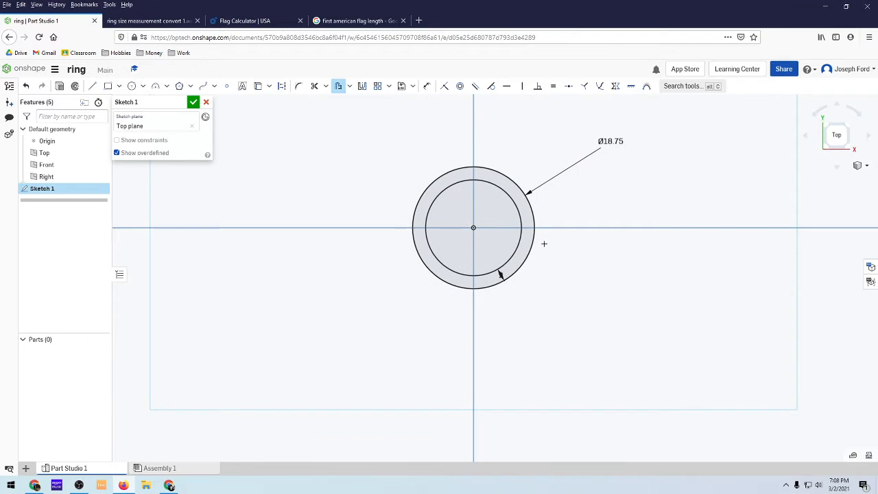
scroll(542, 240, up, 2)
scroll(496, 151, down, 3)
scroll(509, 138, up, 5)
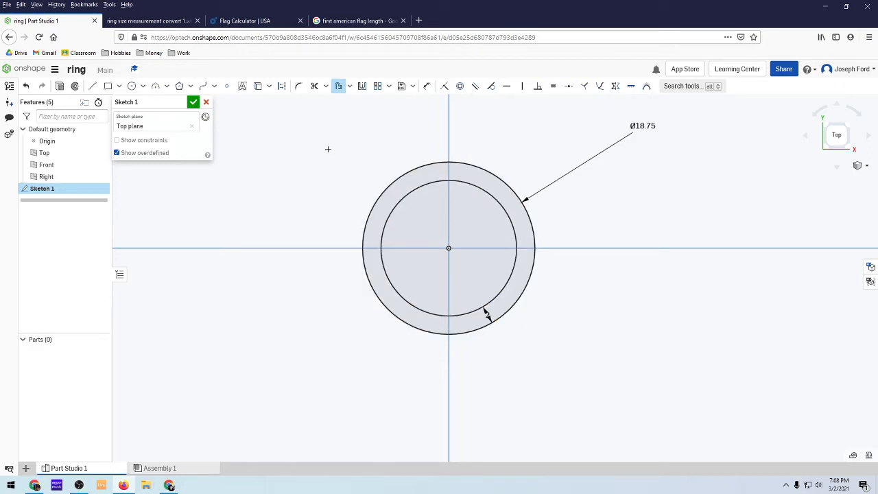
click(339, 86)
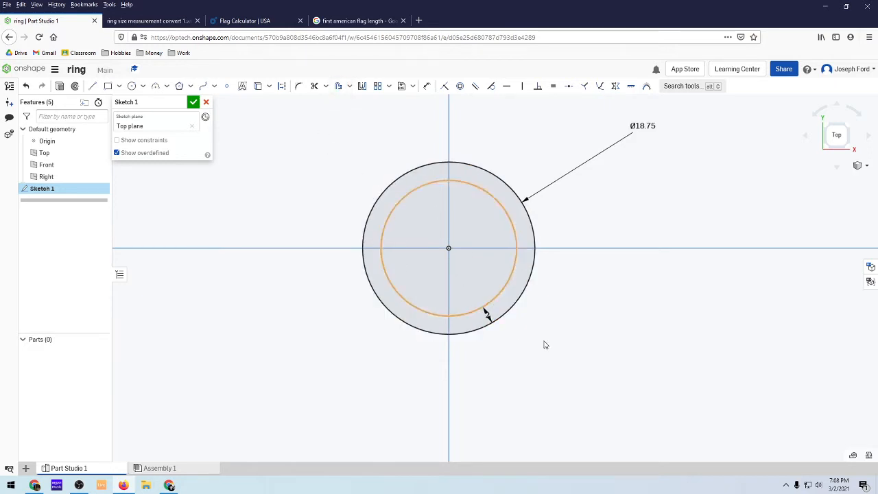
double_click(487, 315)
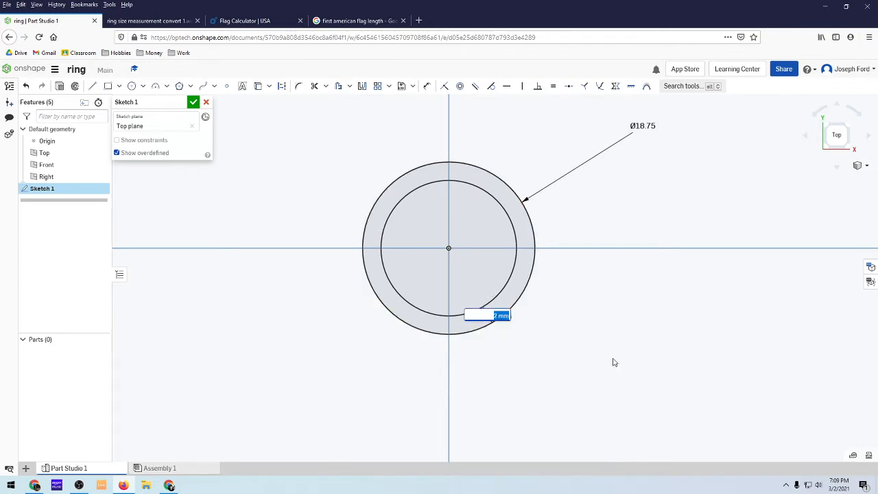
text(1)
key(Return)
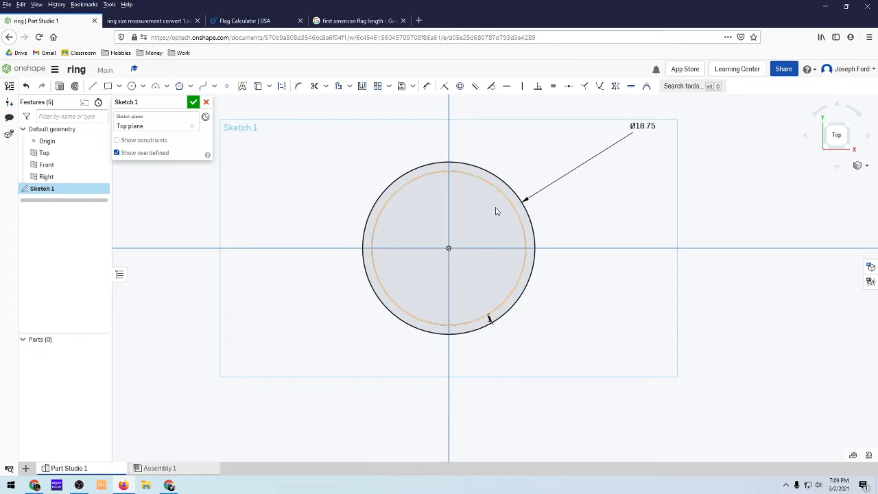
Extrude the ring-shaped region between the two circles as a new solid with a blind depth of 1 mm.
scroll(508, 200, down, 3)
scroll(521, 203, up, 3)
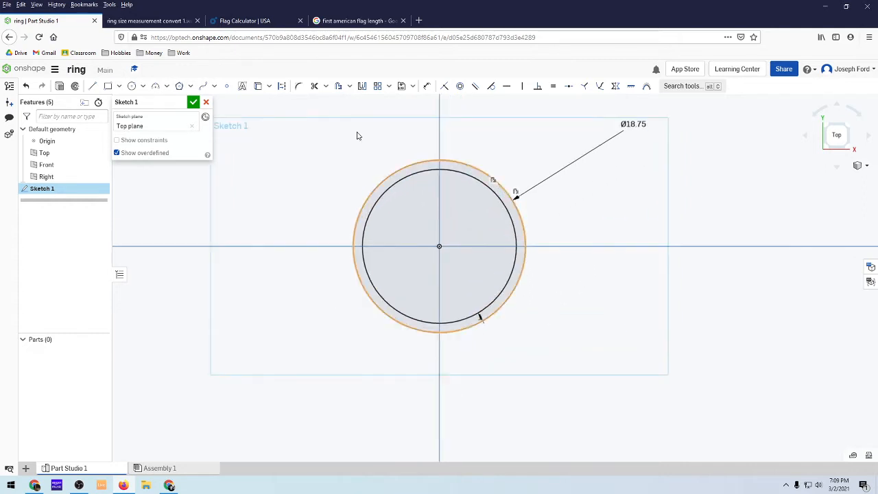
click(59, 87)
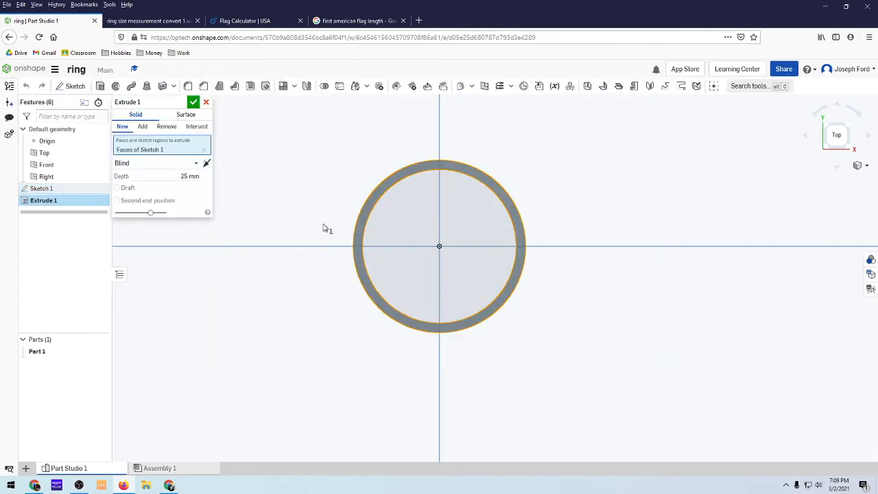
right_drag(321, 218, 321, 204)
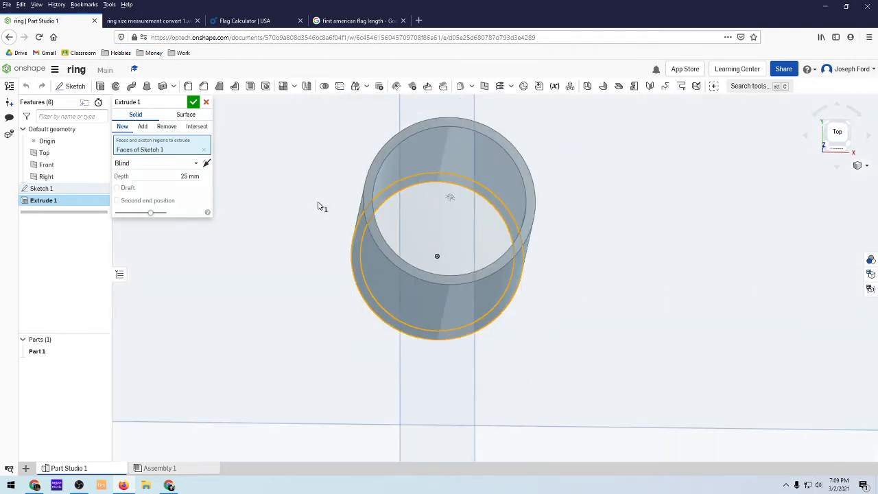
scroll(403, 205, down, 5)
scroll(402, 203, up, 2)
click(196, 179)
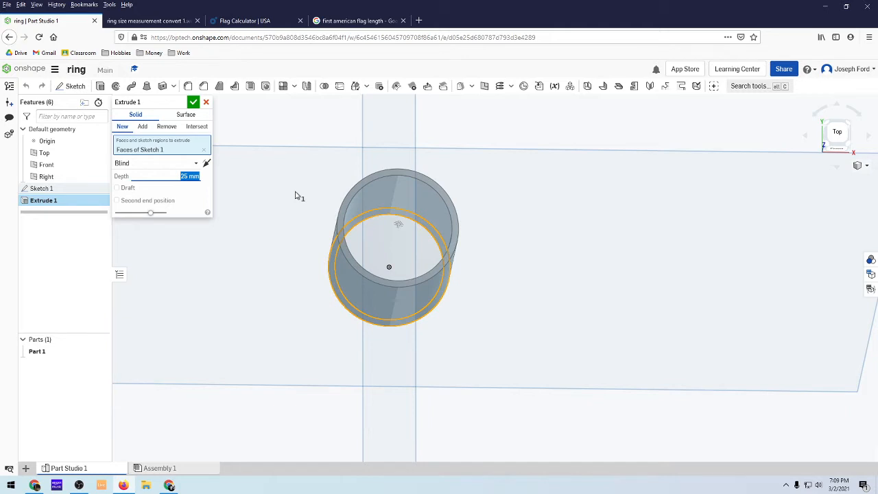
text(1)
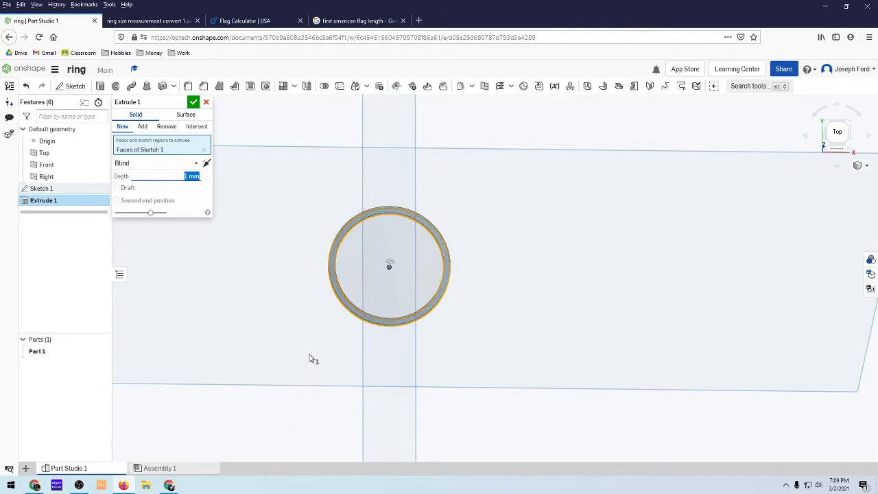
Increase the ring extrusion's depth to 3 mm, check its shape from several angles, and accept the extrusion.
right_drag(310, 358, 326, 304)
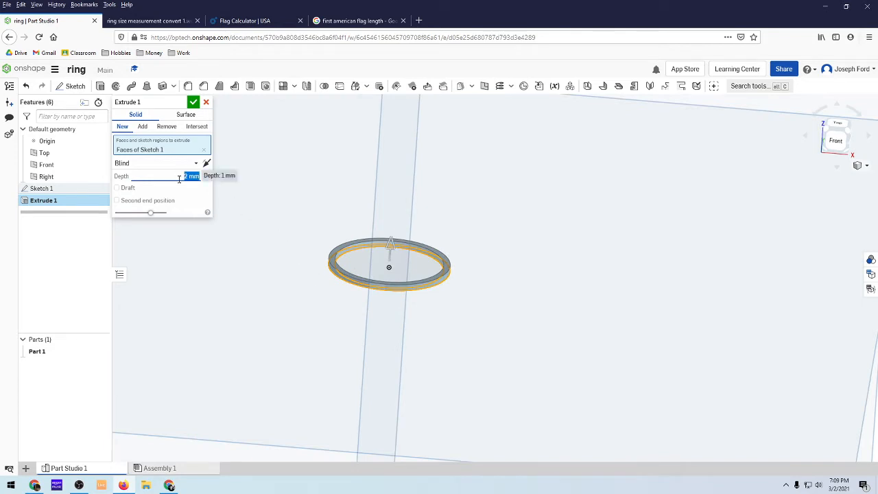
key(Up)
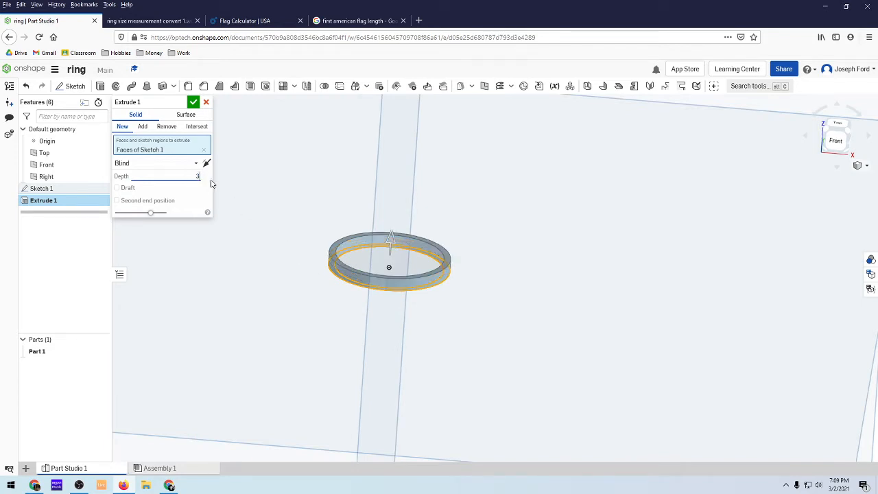
key(Up)
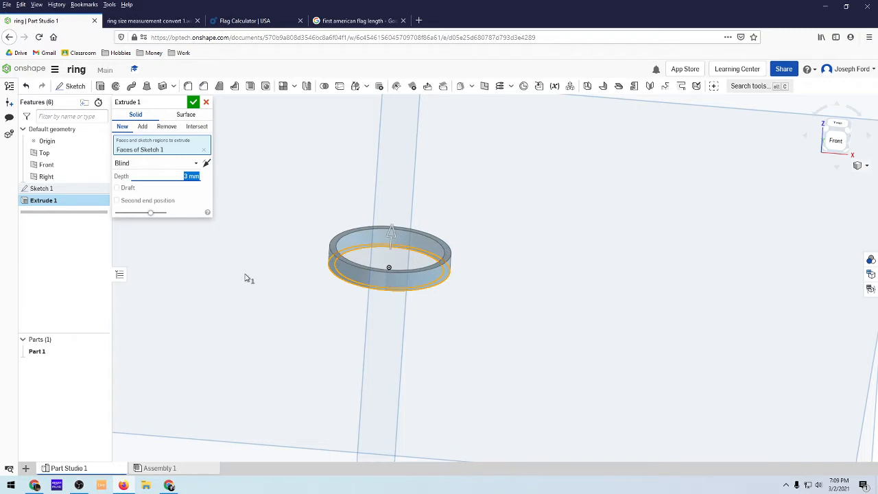
right_drag(247, 276, 277, 345)
right_drag(416, 256, 350, 241)
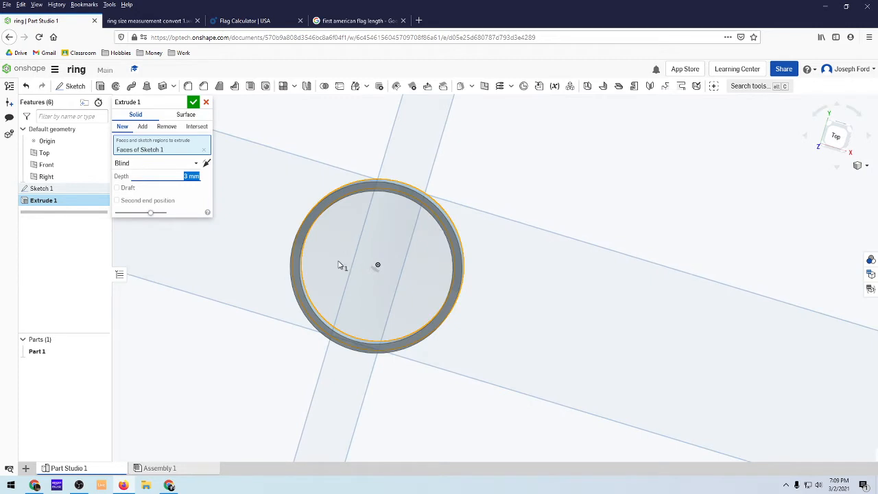
scroll(372, 288, down, 3)
mouse_move(275, 256)
right_down()
mouse_move(312, 295)
mouse_move(263, 253)
mouse_move(220, 240)
mouse_move(308, 284)
mouse_move(278, 255)
mouse_move(250, 250)
mouse_move(280, 265)
mouse_move(262, 253)
mouse_move(273, 257)
right_up()
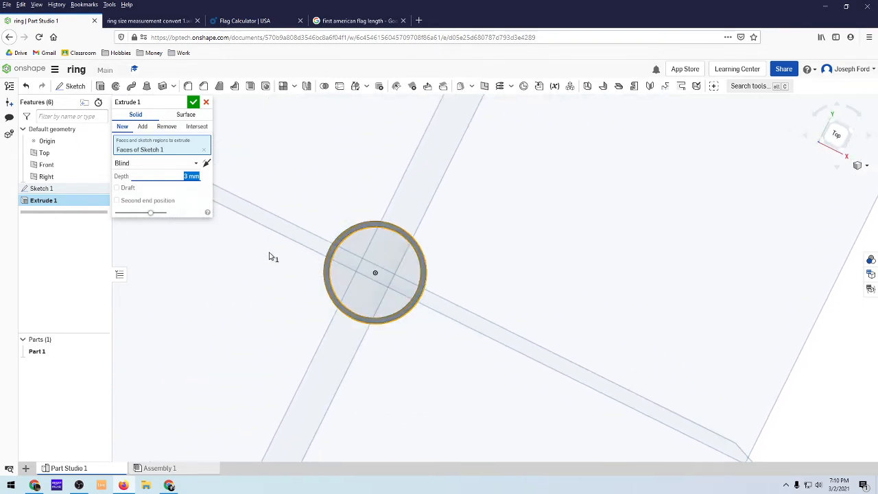
click(836, 134)
scroll(538, 257, up, 3)
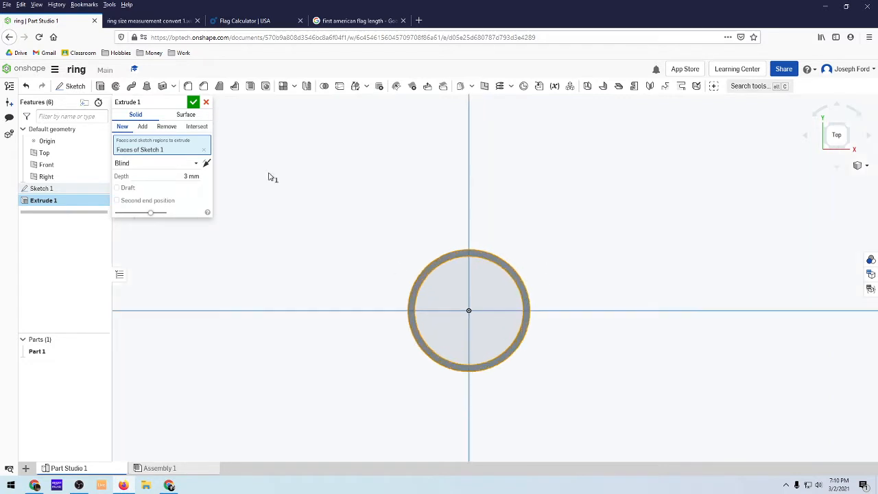
click(193, 104)
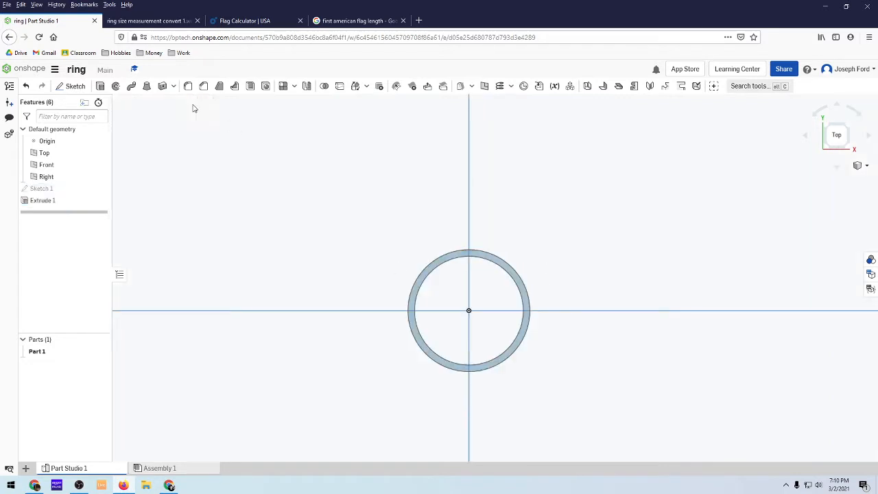
Start a new sketch on the top face of the extruded ring.
right_drag(378, 398, 402, 404)
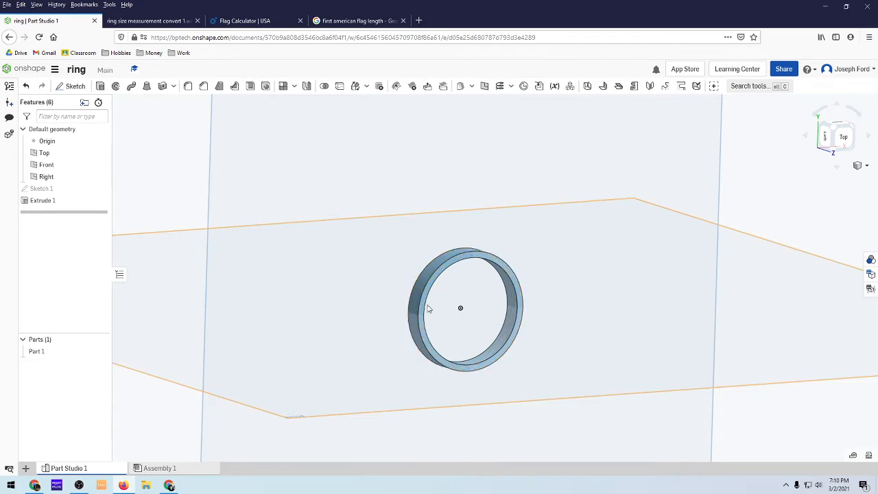
right_drag(485, 318, 464, 310)
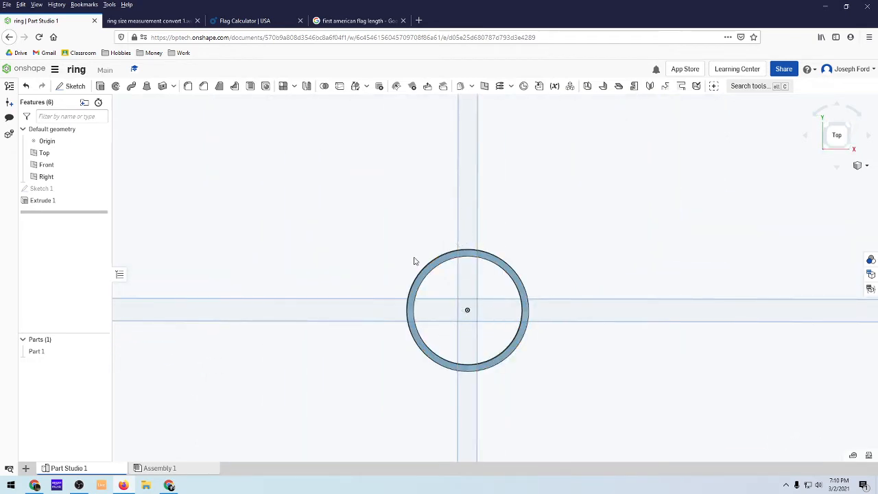
click(837, 138)
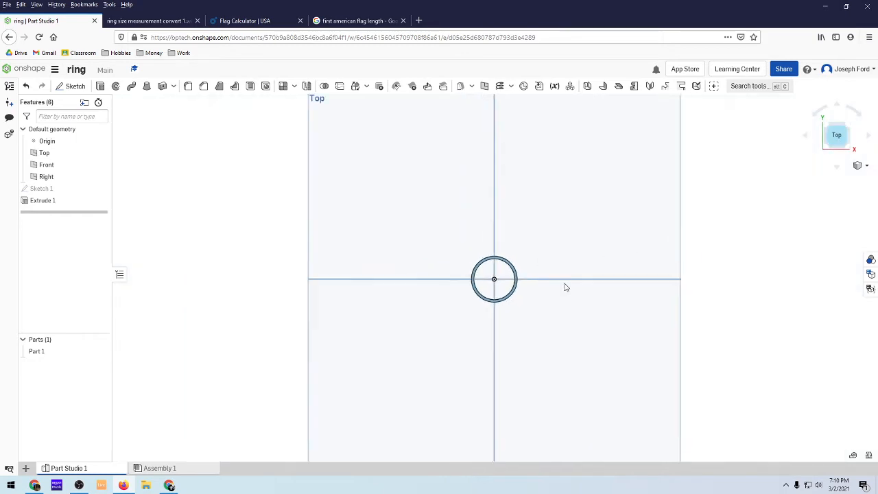
scroll(532, 267, up, 5)
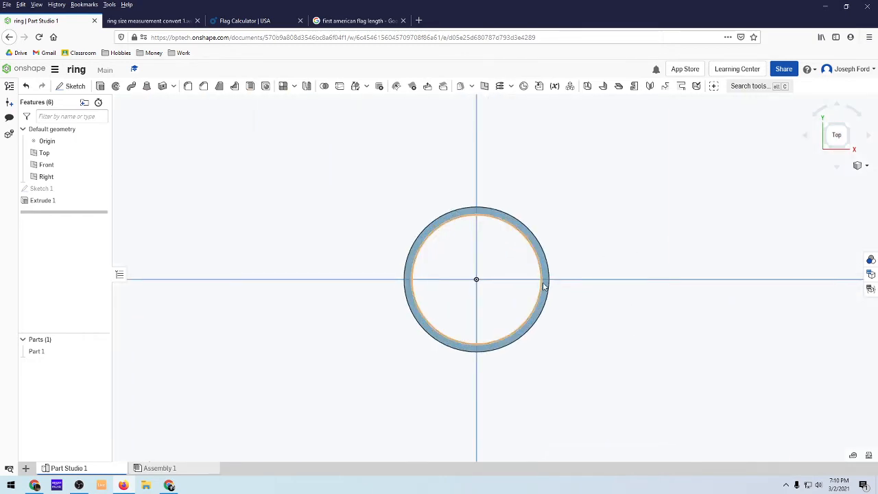
scroll(538, 286, up, 2)
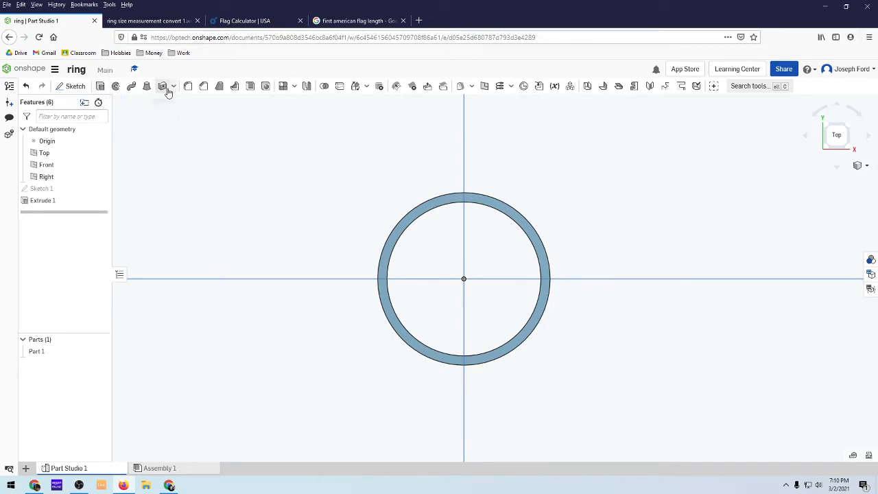
click(69, 86)
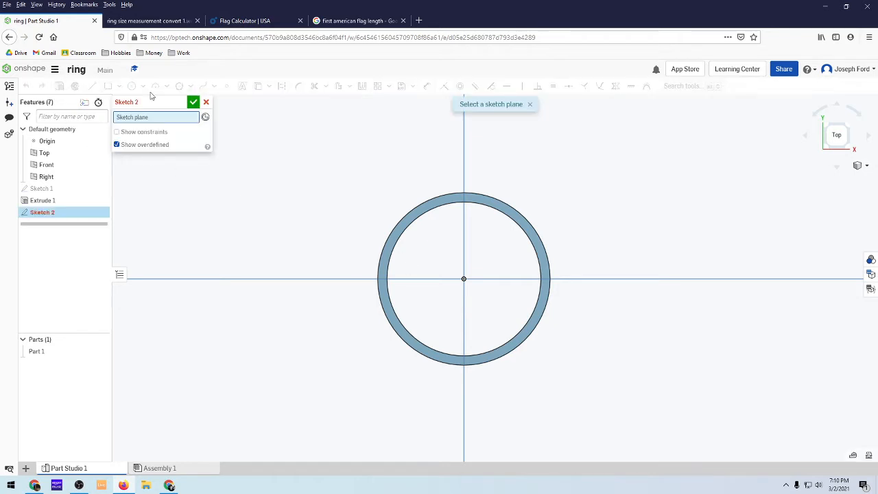
click(206, 102)
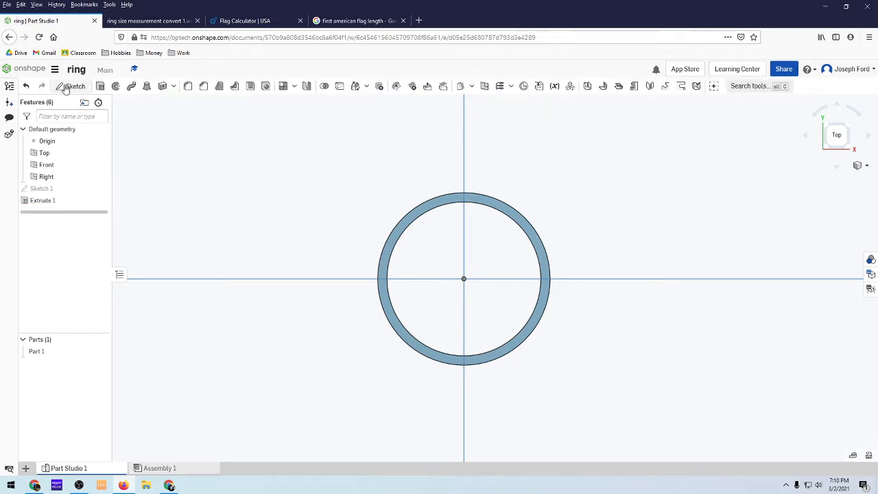
click(69, 86)
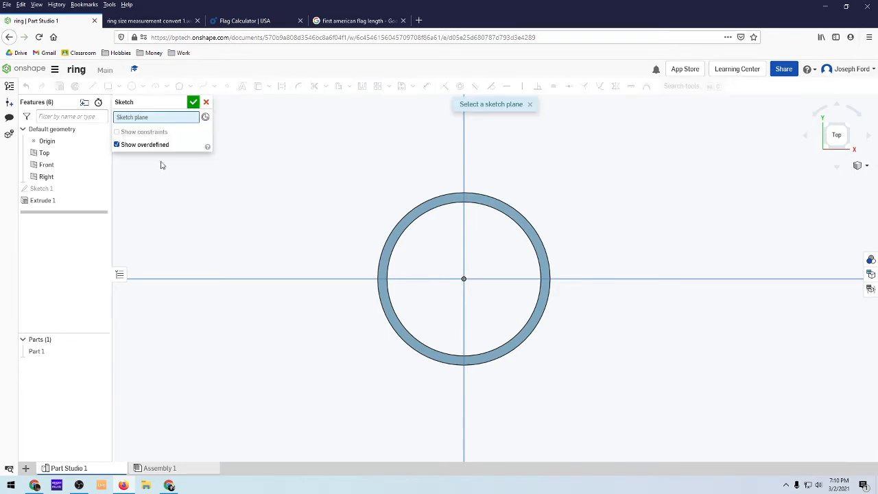
click(392, 249)
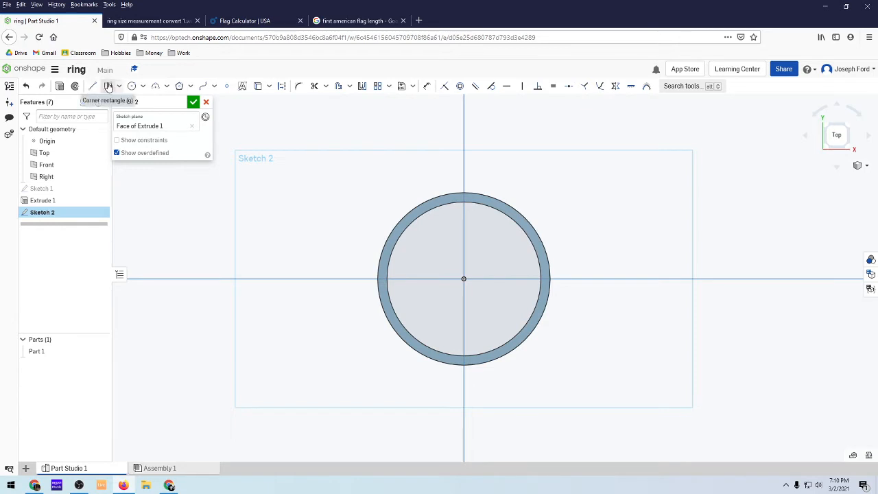
Sketch a closed irregular five-sided outline crossing the ring's rim, with sides of about 11.7, 15.6, 18, 15.1 and 7.7 mm.
click(107, 85)
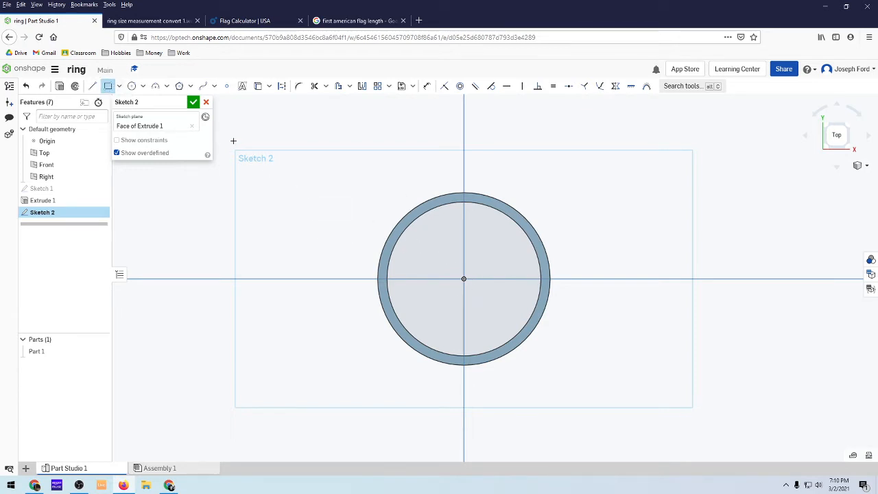
click(93, 86)
click(378, 229)
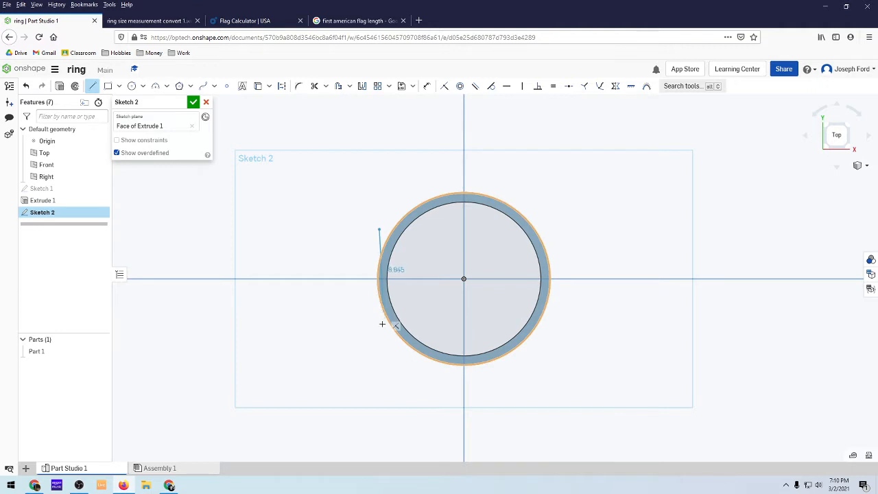
click(387, 336)
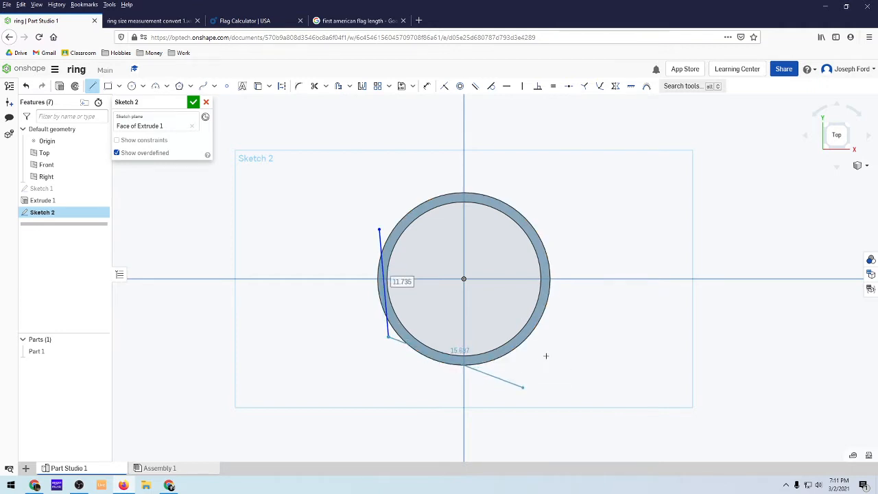
click(522, 387)
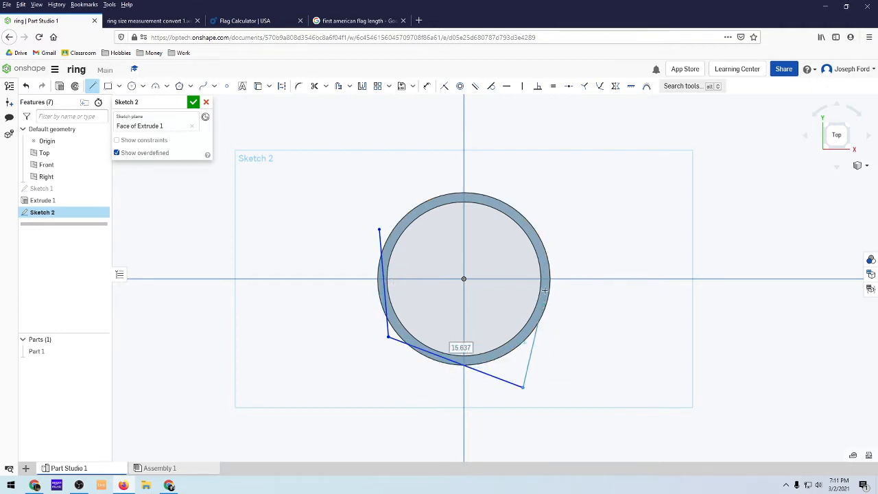
click(559, 226)
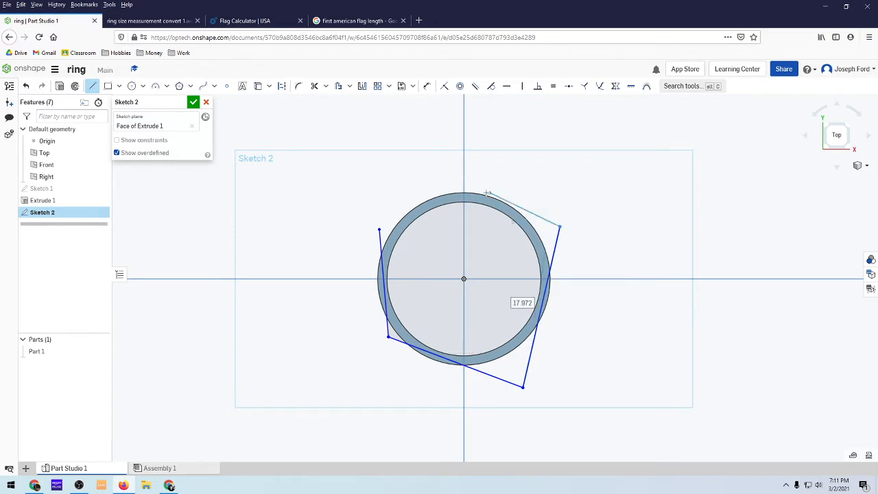
click(430, 180)
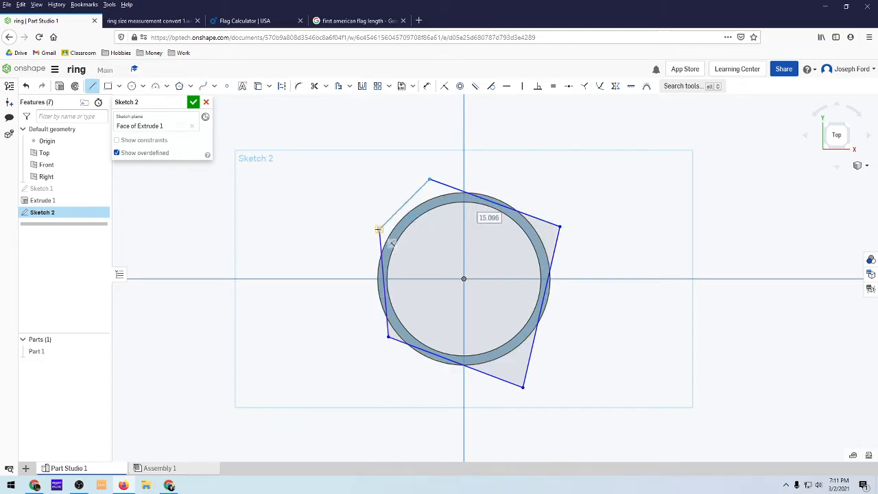
click(379, 229)
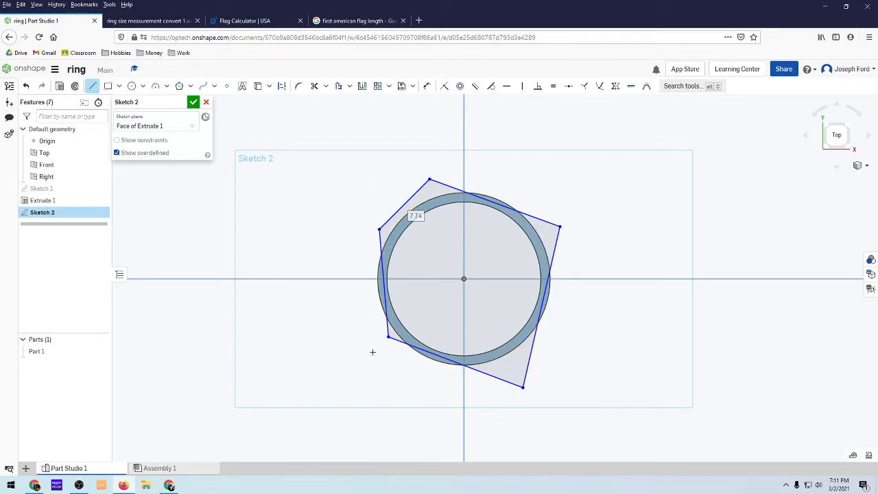
click(353, 320)
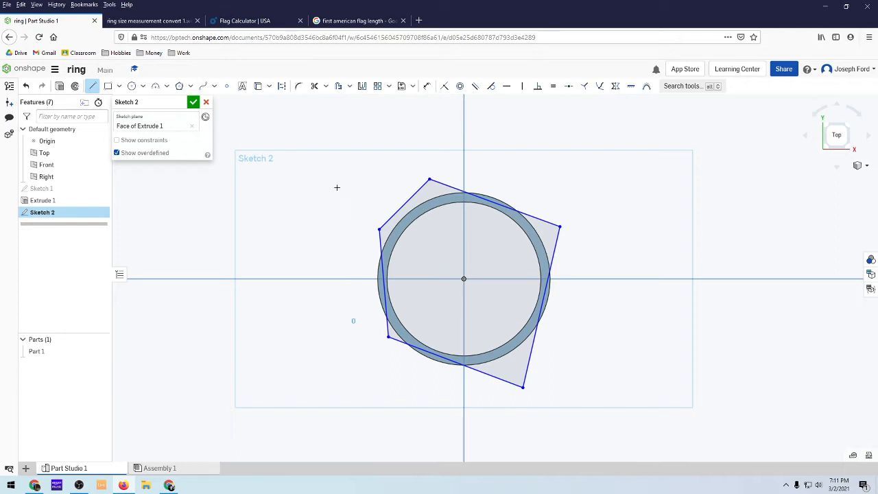
click(451, 117)
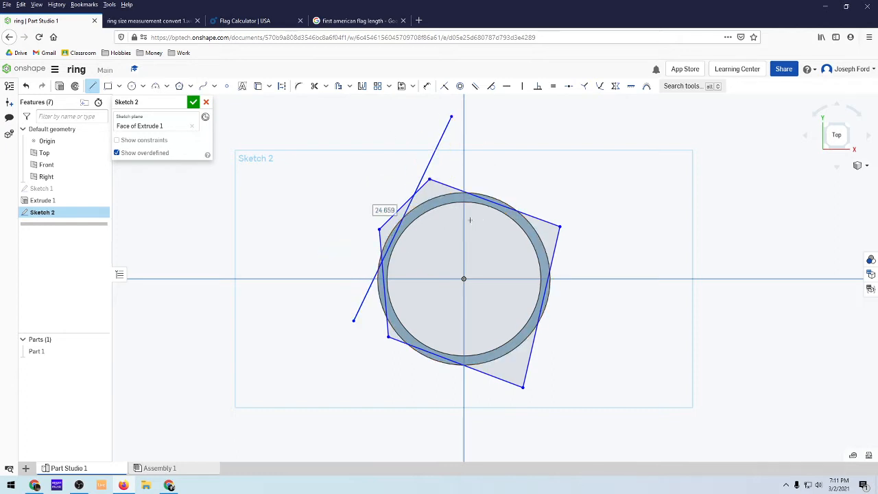
key(Escape)
key(ctrl+z)
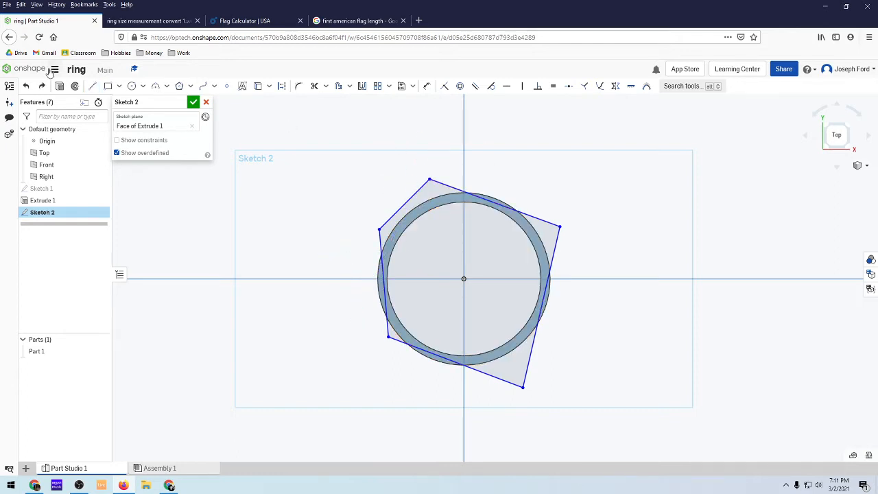
Draw a rectangle about 30.6 by 28.6 mm that fully encloses the ring and the five-sided outline.
click(107, 86)
click(329, 154)
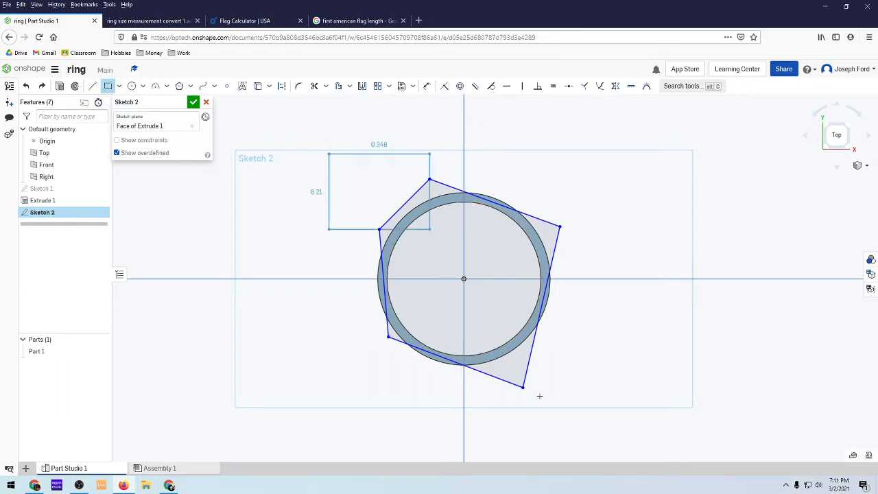
click(609, 416)
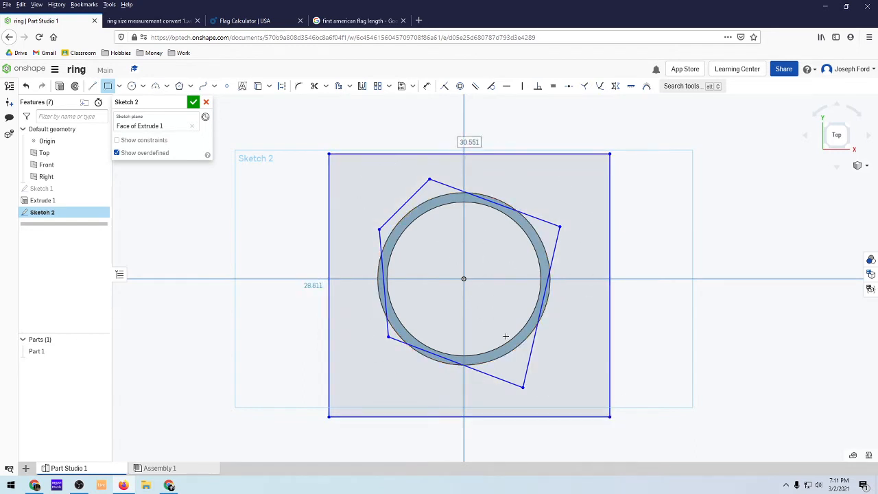
Extrude the region between the rectangle and the five-sided outline as a removal with a blind depth of 25 mm.
click(60, 87)
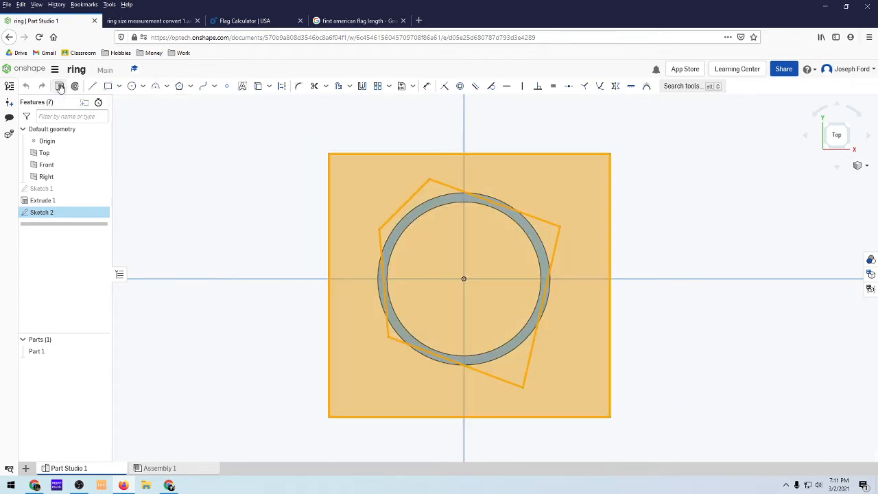
key(shift+e)
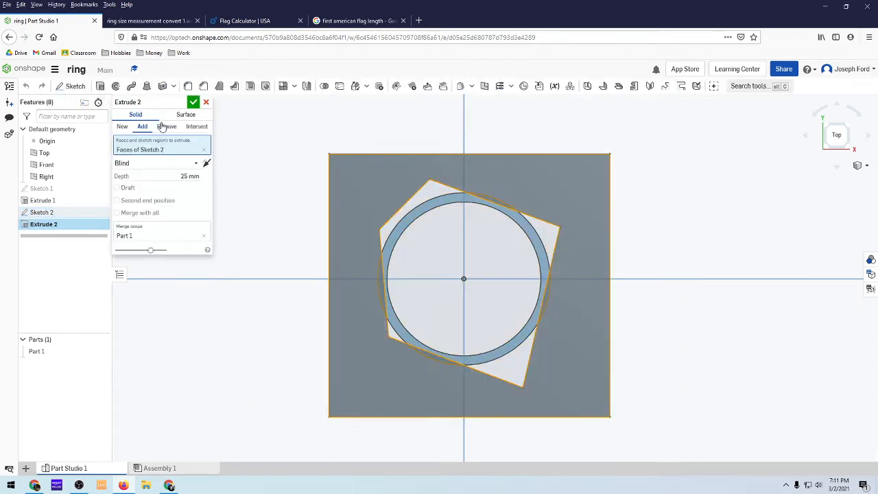
click(164, 127)
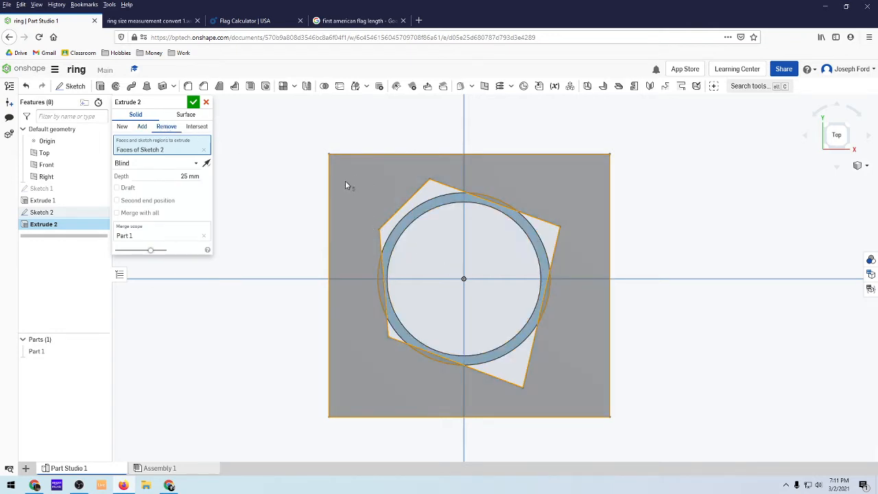
mouse_move(282, 278)
right_down()
mouse_move(293, 280)
mouse_move(258, 308)
mouse_move(226, 304)
mouse_move(240, 289)
mouse_move(257, 302)
right_up()
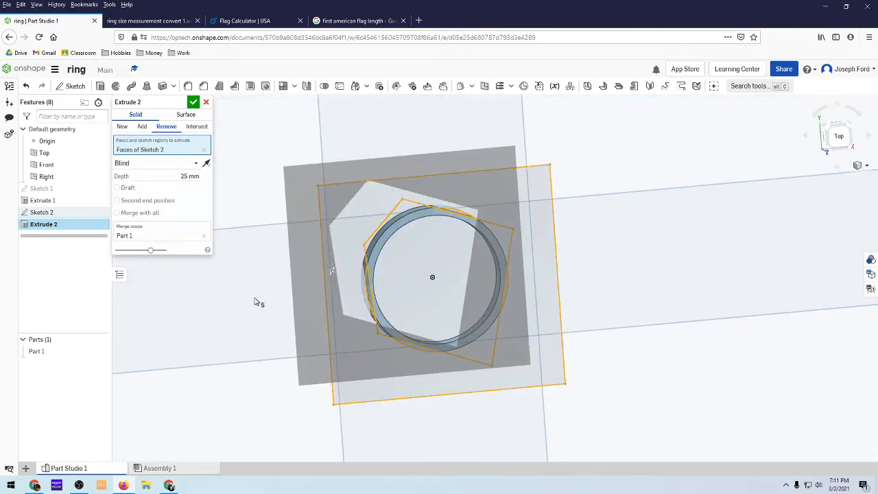
click(194, 103)
Examine the flats cut into the ring's outer rim from the front, the top and several angled views.
right_drag(335, 308, 364, 336)
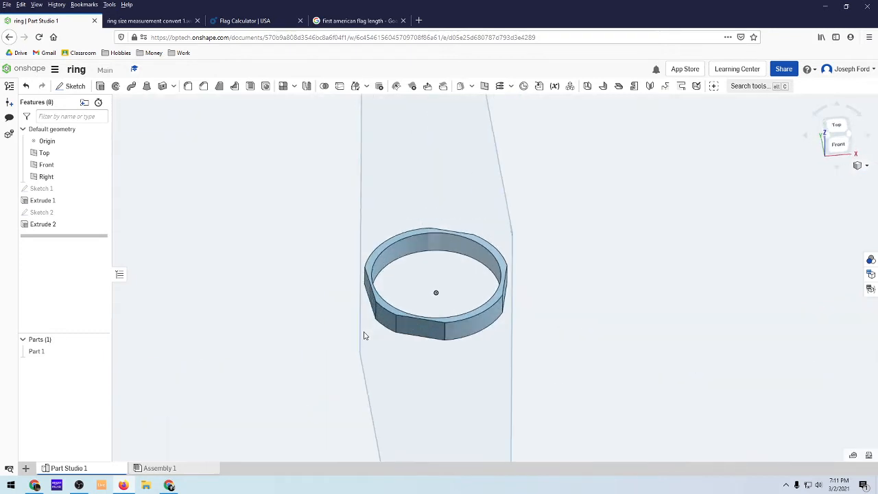
click(839, 145)
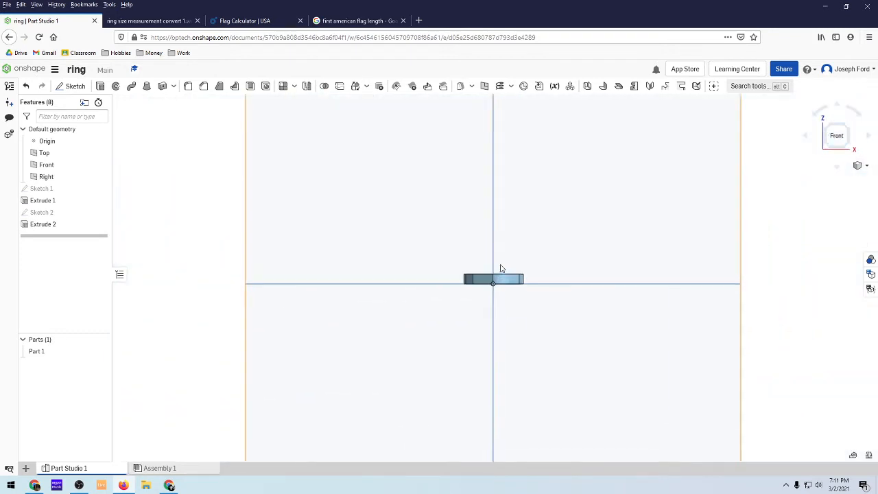
right_drag(557, 303, 720, 220)
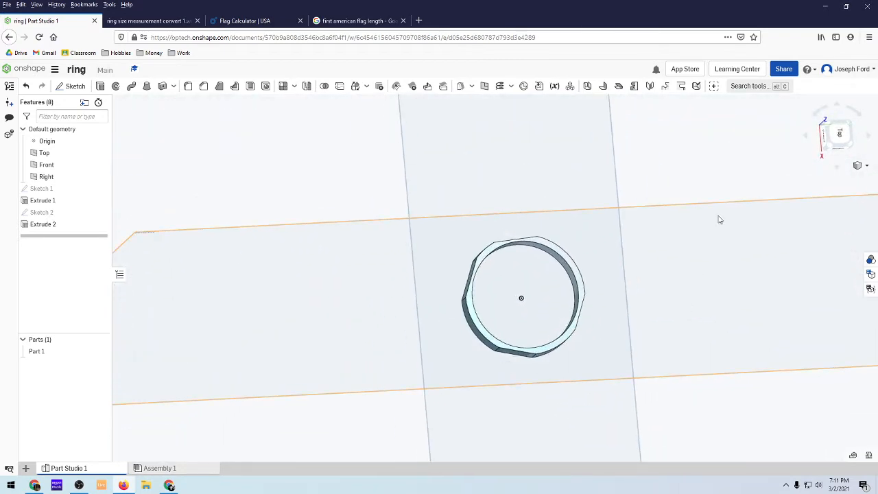
click(829, 147)
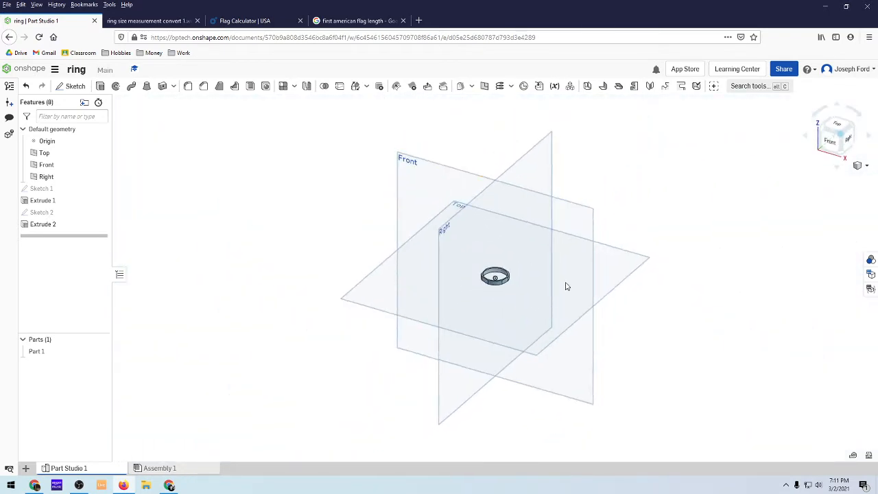
scroll(478, 279, up, 6)
right_drag(491, 334, 765, 161)
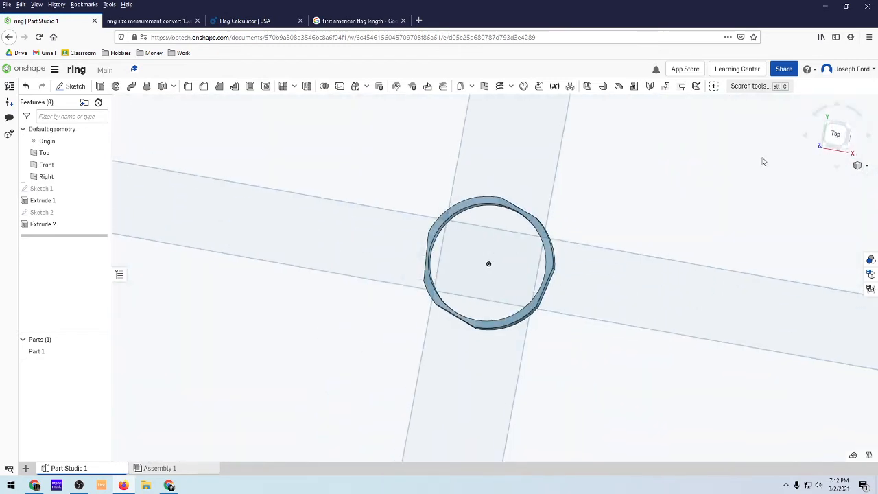
click(835, 135)
scroll(541, 255, up, 4)
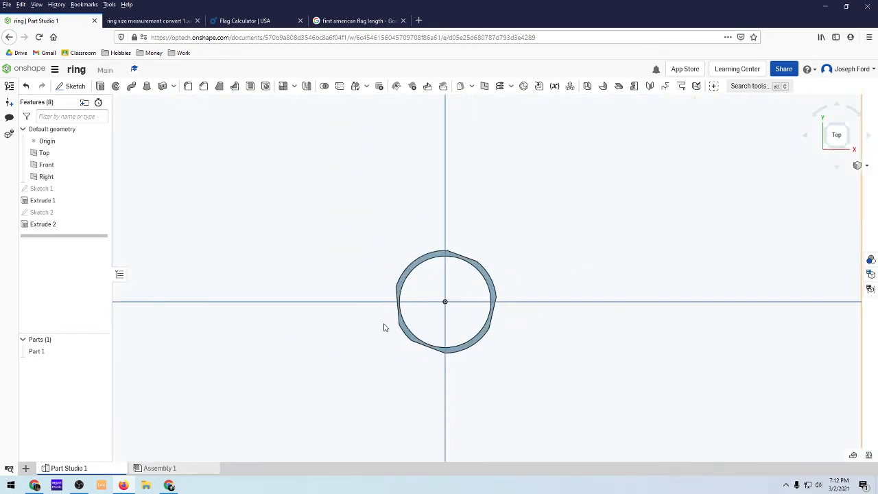
Delete the cut extrusion and the sketch containing the rectangle and five-sided outline.
click(43, 224)
key(Delete)
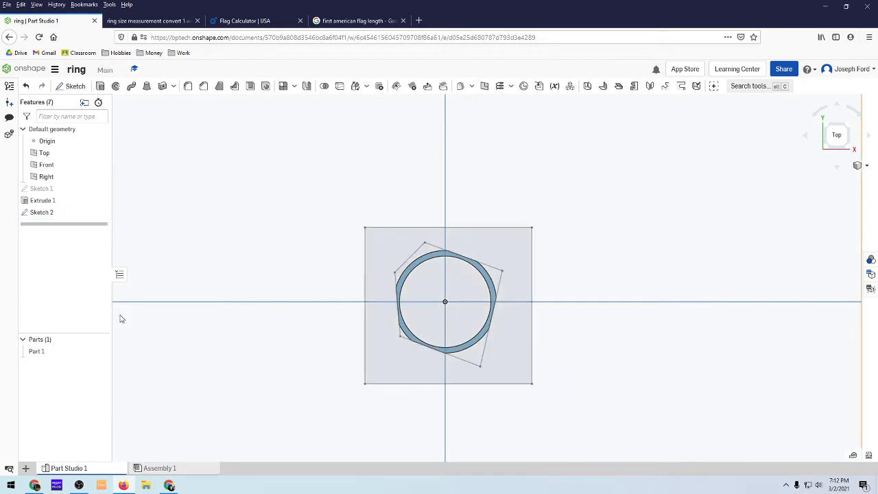
click(44, 214)
key(Delete)
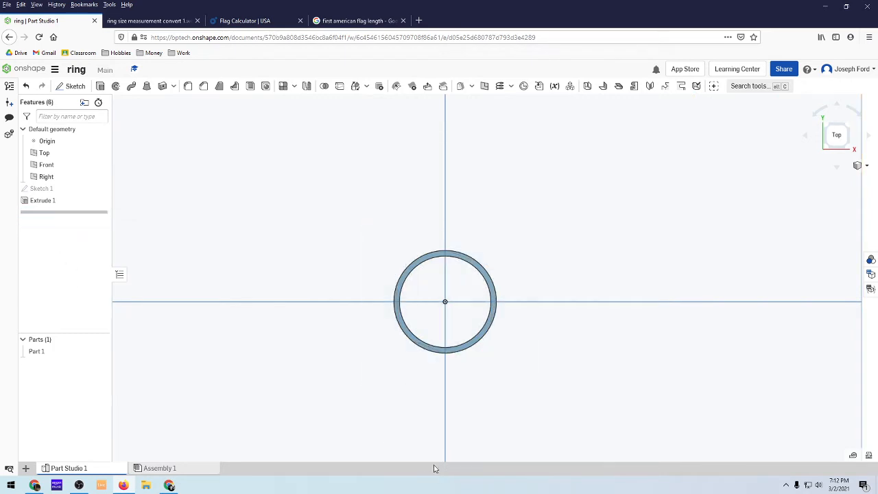
right_drag(367, 282, 594, 415)
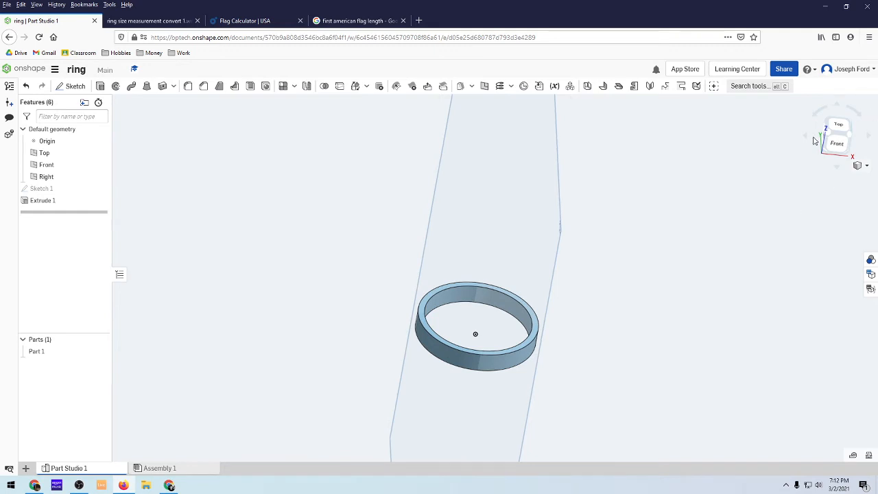
right_drag(683, 316, 653, 370)
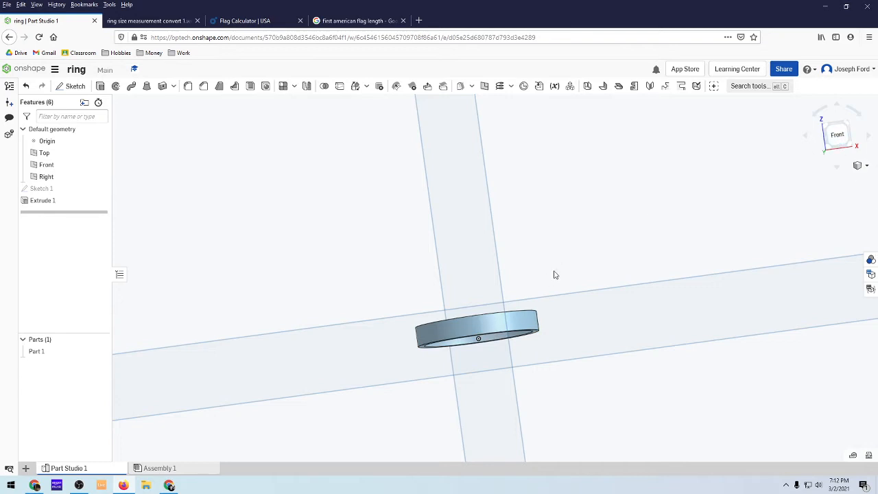
Start a new sketch on the Front plane and view it straight on.
right_drag(555, 275, 600, 221)
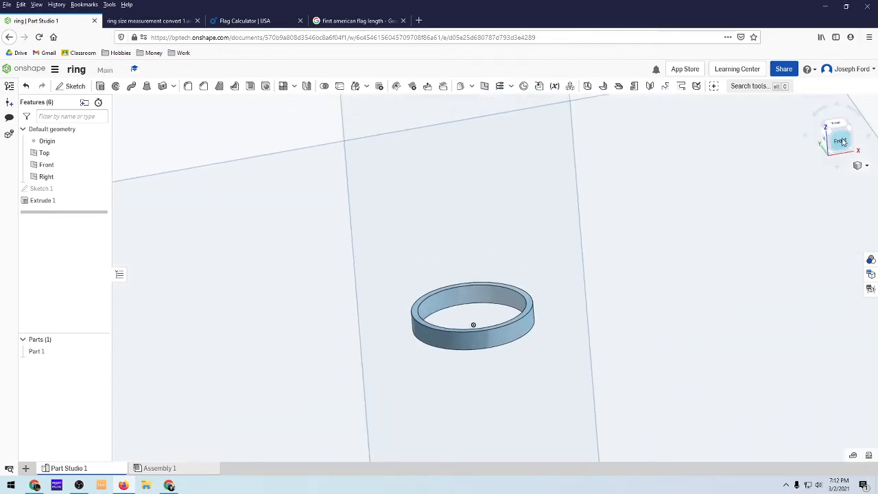
click(841, 141)
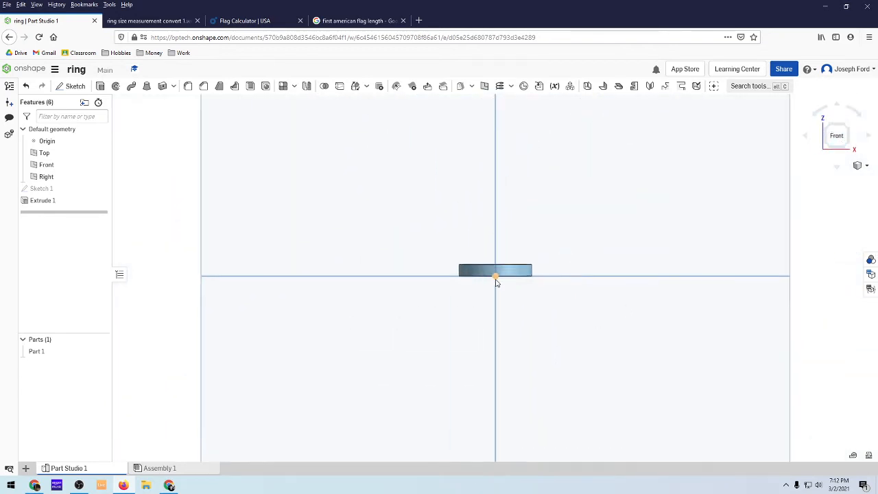
scroll(533, 245, up, 5)
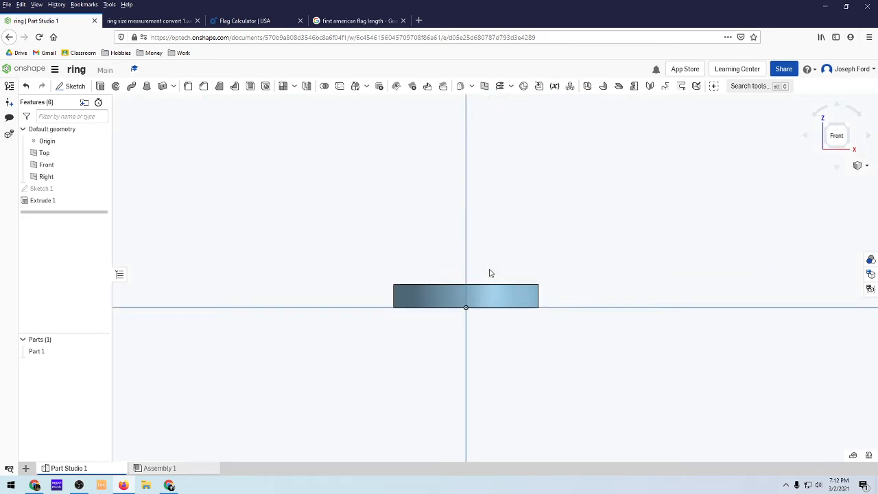
click(73, 88)
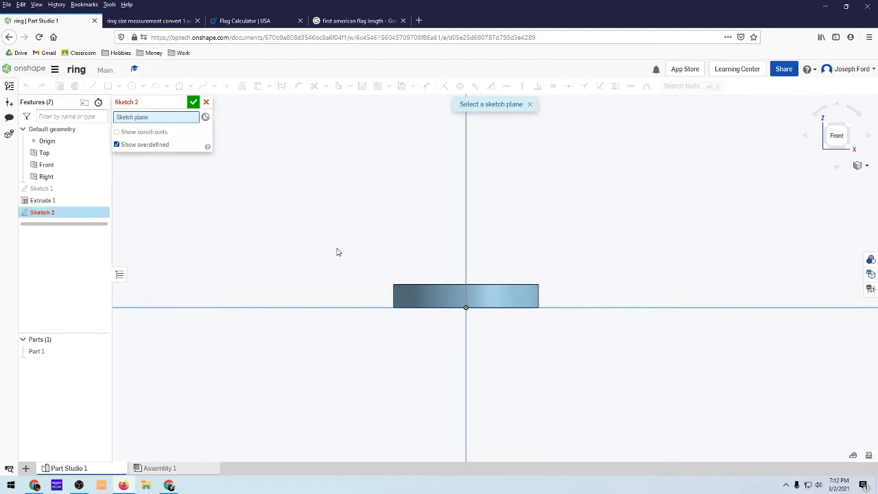
key(shift+7)
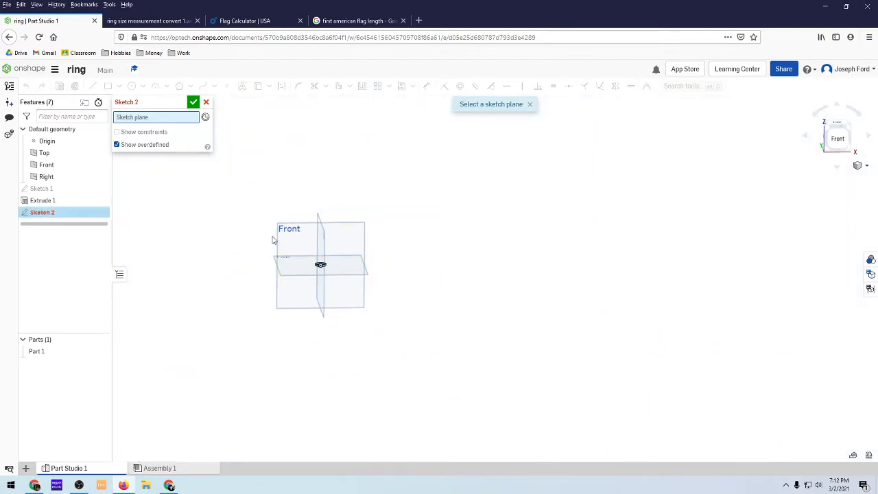
scroll(272, 240, up, 3)
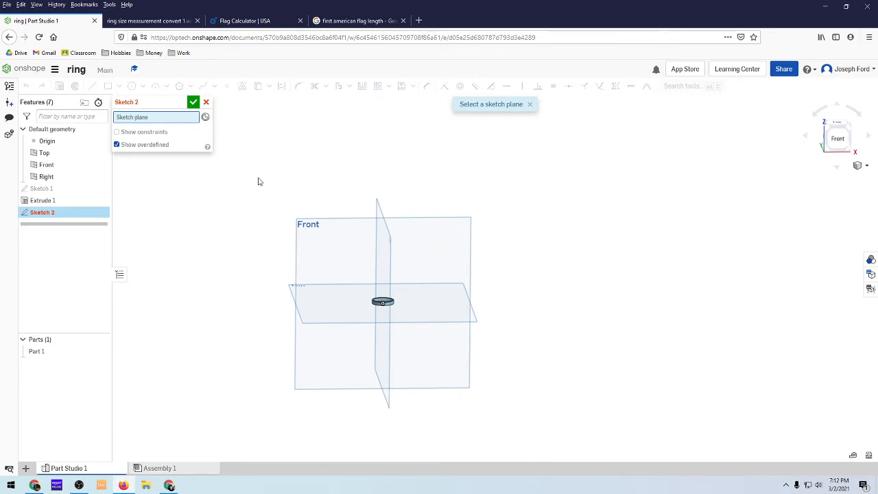
scroll(257, 179, up, 2)
click(335, 261)
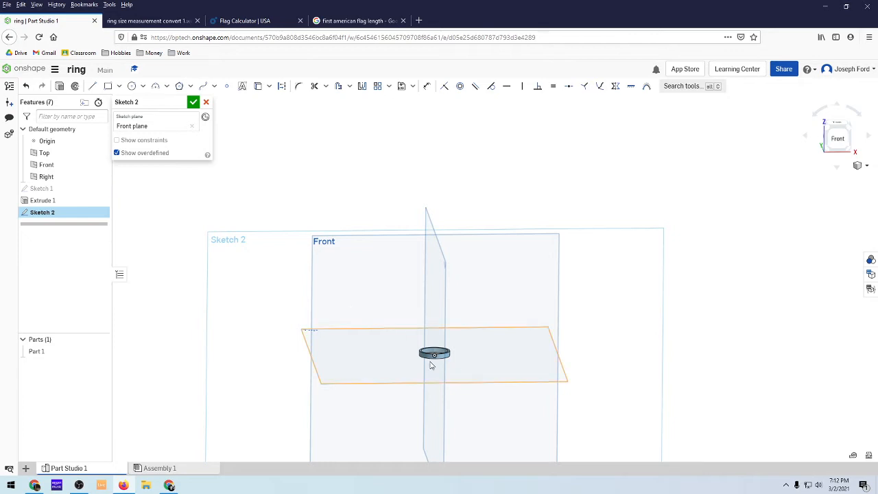
scroll(441, 394, up, 1)
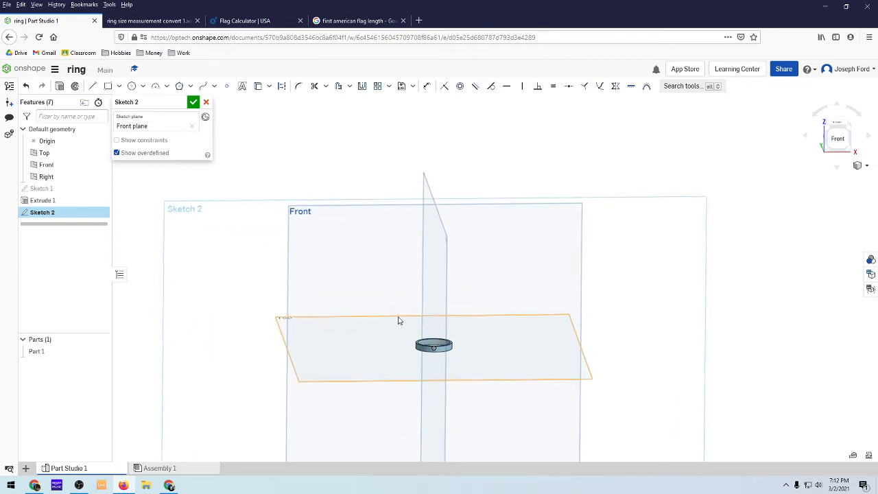
key(n)
scroll(511, 273, up, 8)
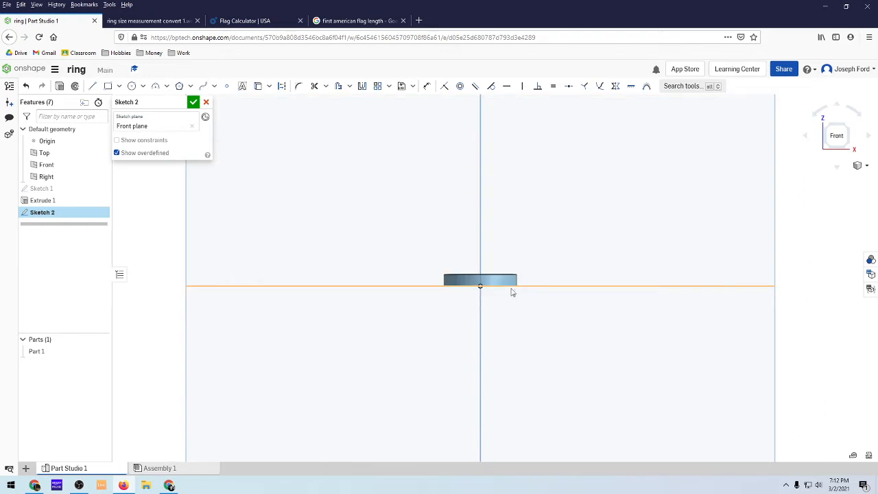
scroll(501, 286, up, 1)
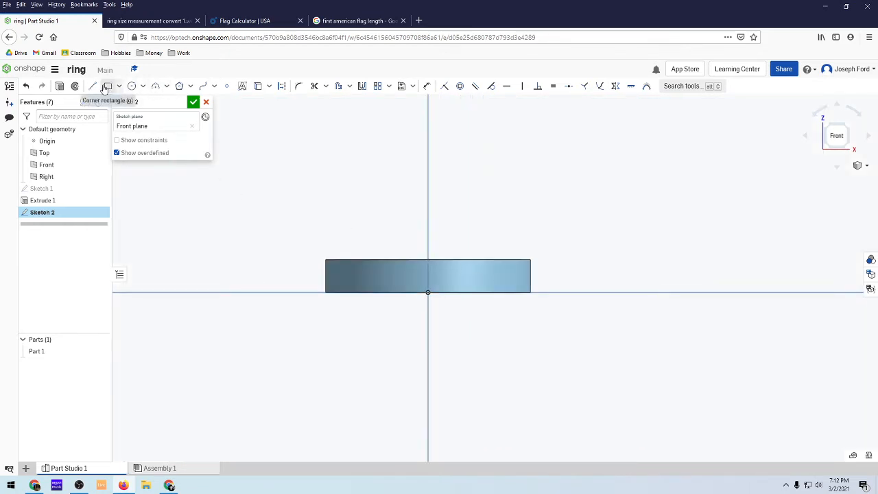
Draw two small rectangles across the ring's right outer edge, the upper about 1.29 by 0.39 mm and the lower about 1.09 by 0.32 mm.
click(108, 87)
scroll(555, 271, up, 1)
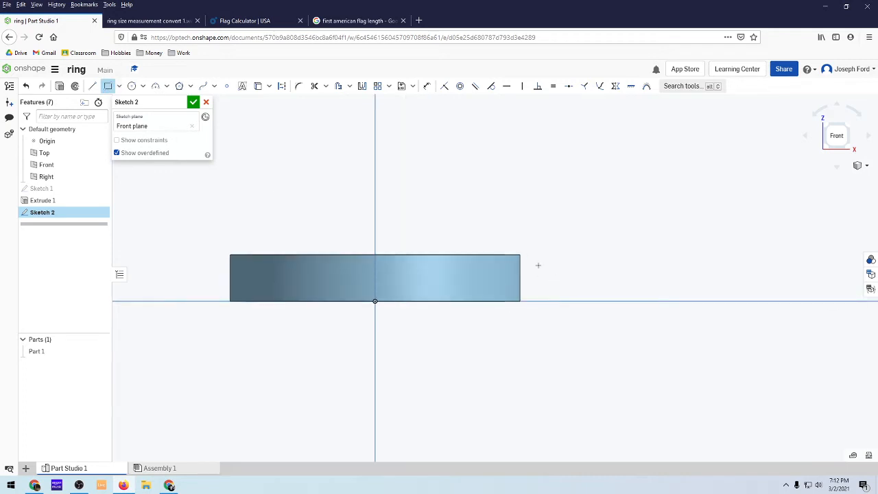
scroll(532, 265, up, 1)
click(535, 261)
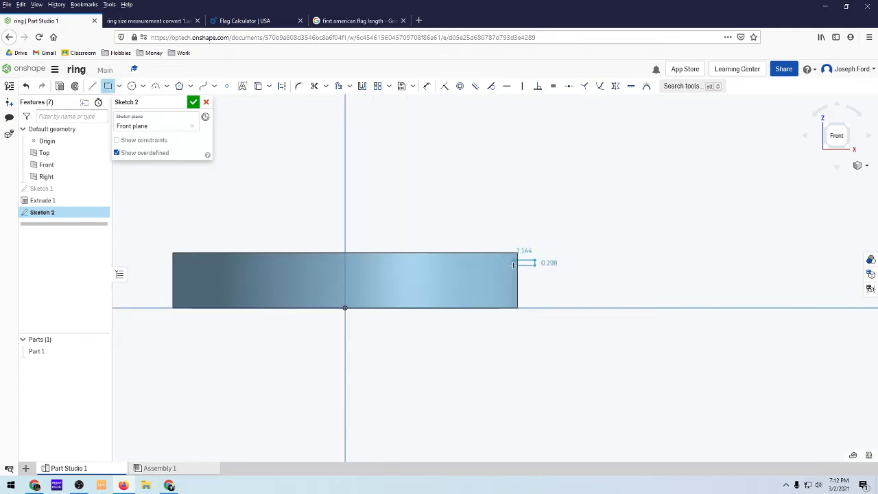
scroll(512, 265, up, 1)
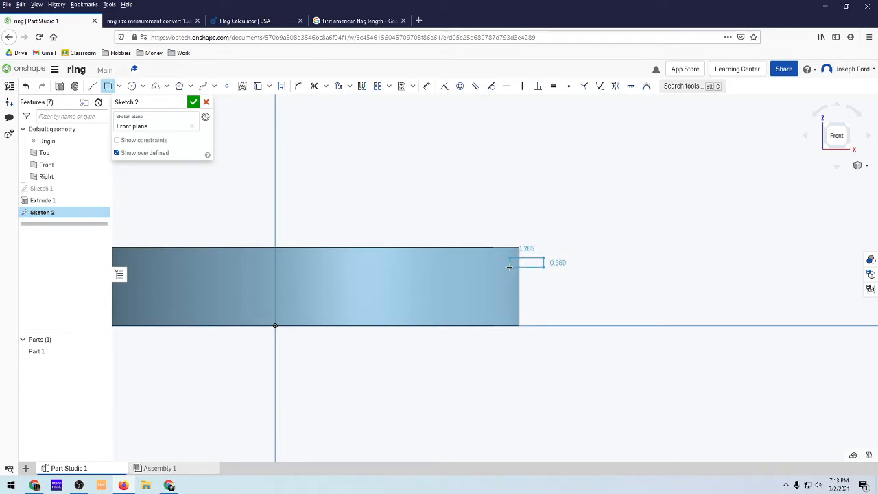
click(509, 266)
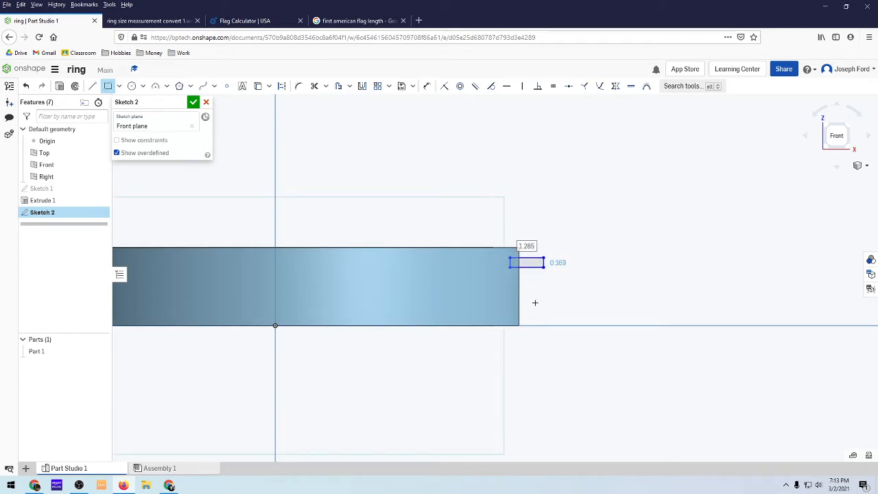
click(541, 296)
click(511, 305)
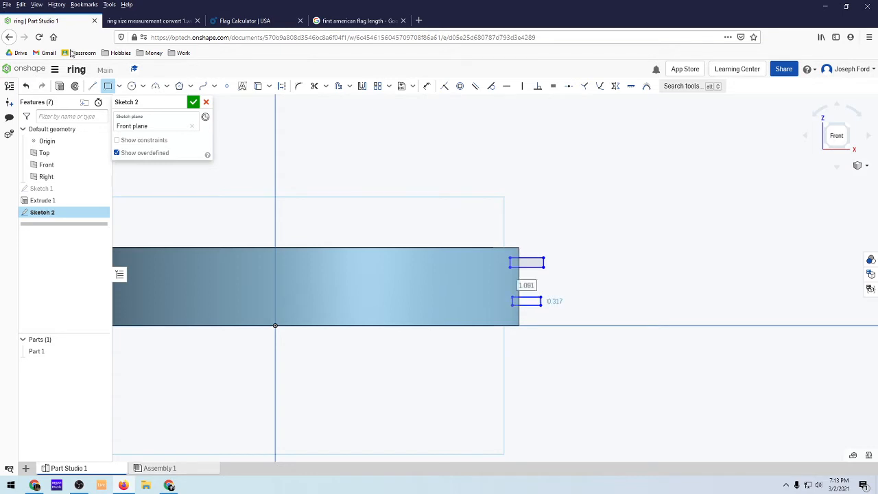
Draw a small closed triangle between the two rectangles, pointing into the ring's outer edge, with its outer side about 0.44 mm long.
click(92, 86)
scroll(537, 296, up, 2)
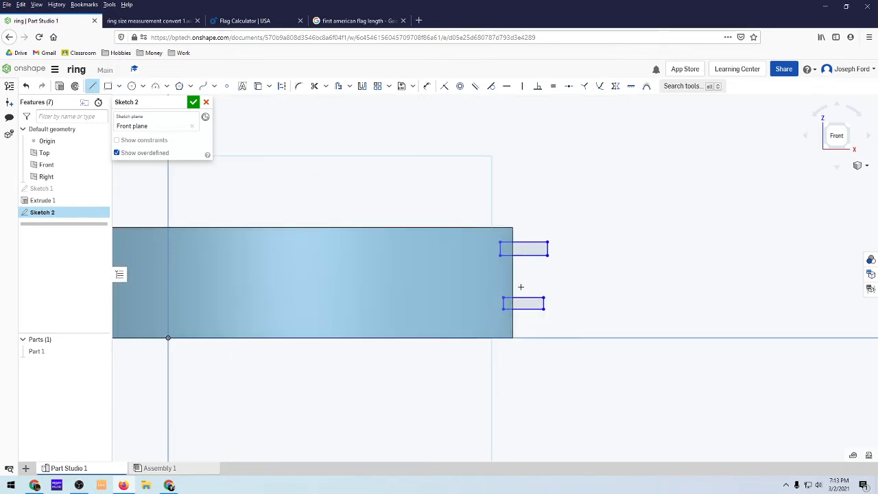
click(519, 288)
click(508, 279)
click(520, 287)
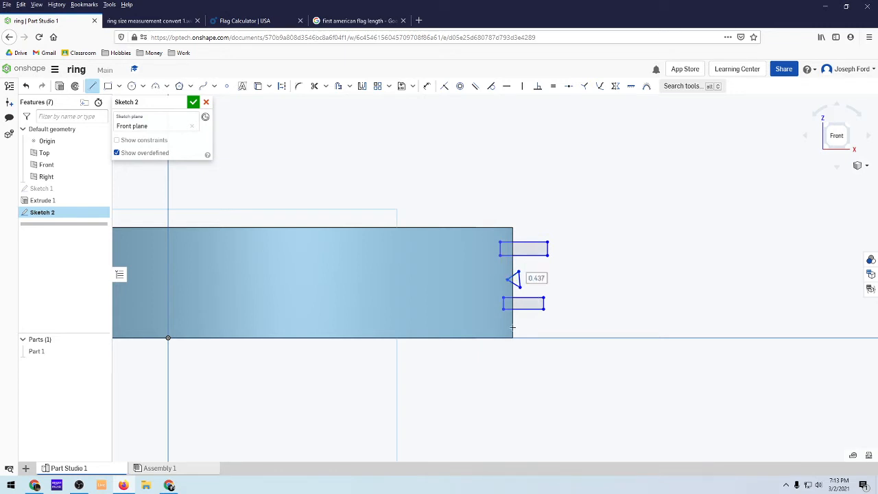
Draw a closed triangle over the ring's lower right corner, with the side crossing the corner about 0.62 mm long.
mouse_move(551, 282)
right_down()
mouse_move(566, 298)
mouse_move(547, 288)
right_up()
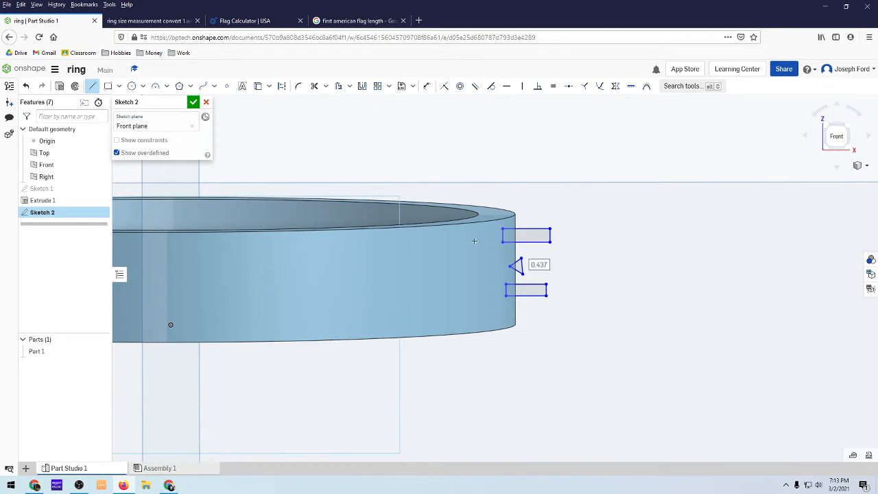
click(836, 137)
scroll(519, 281, up, 5)
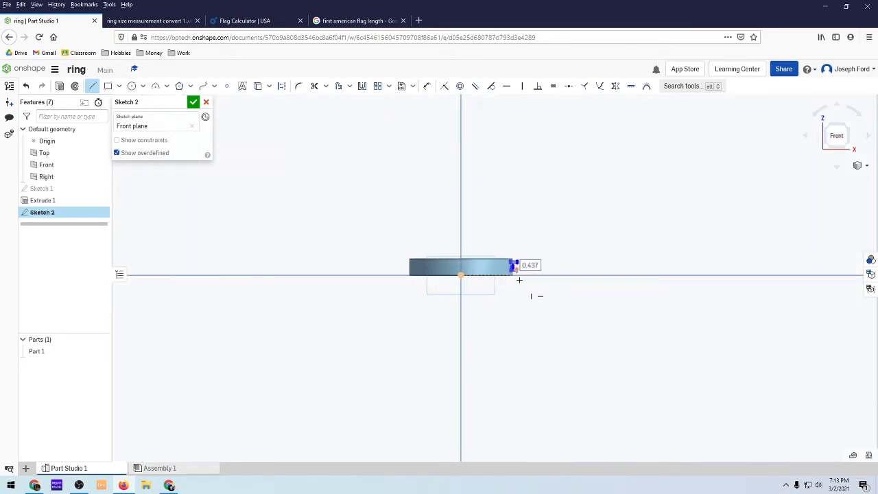
scroll(519, 287, up, 8)
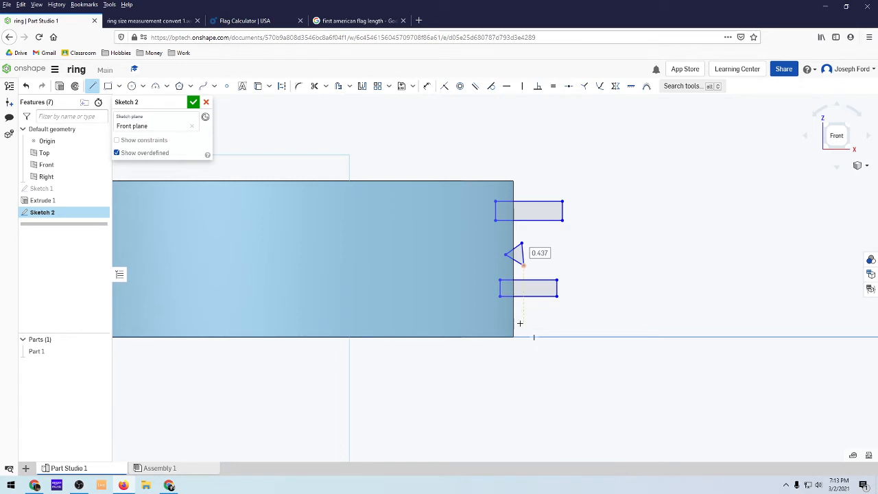
click(521, 321)
click(501, 343)
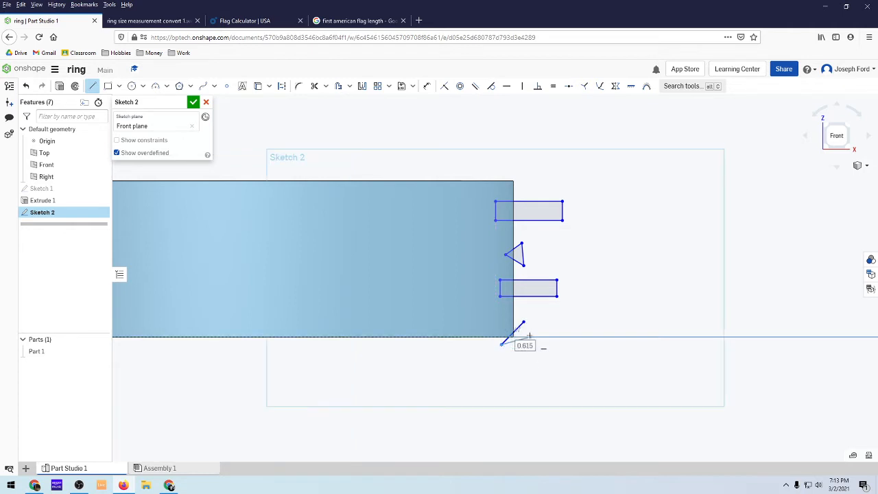
click(528, 356)
click(523, 322)
Draw a closed triangle over the ring's upper right corner, with the side crossing the corner about 0.57 mm long.
click(520, 195)
click(500, 174)
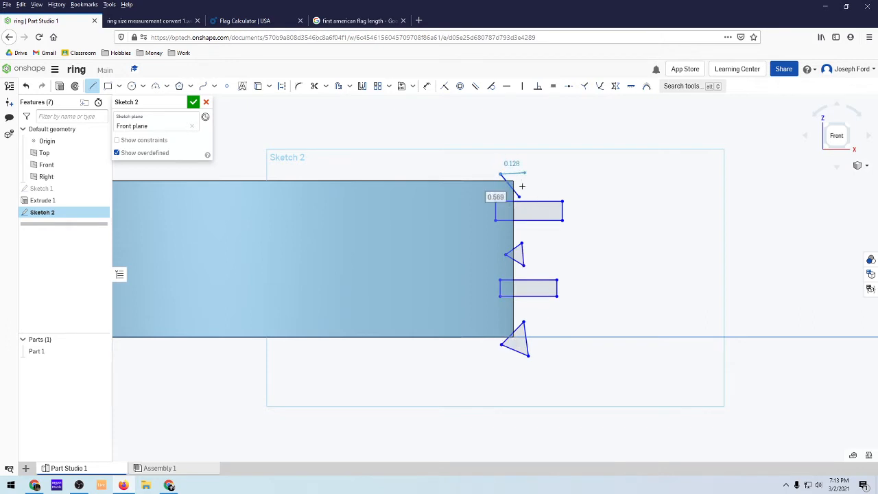
click(524, 174)
click(519, 195)
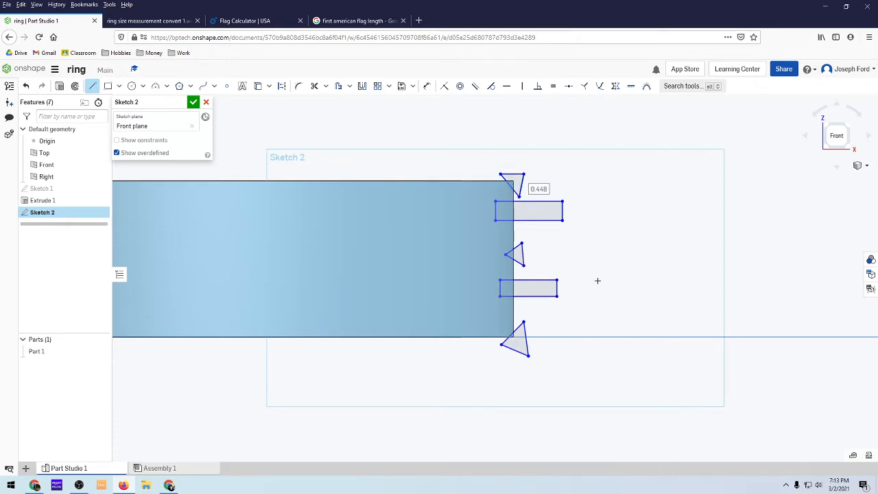
Revolve all the sketched rectangles and triangles fully around the ring's central axis as a removal from the ring.
scroll(597, 281, down, 3)
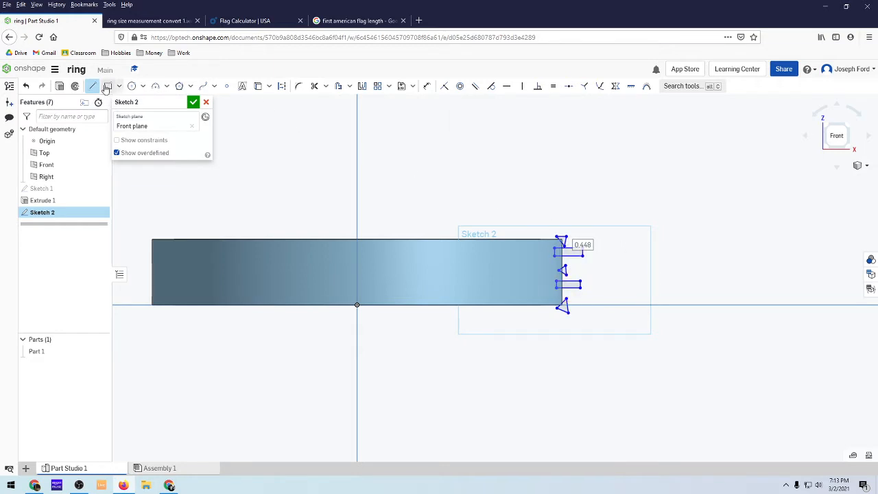
click(74, 89)
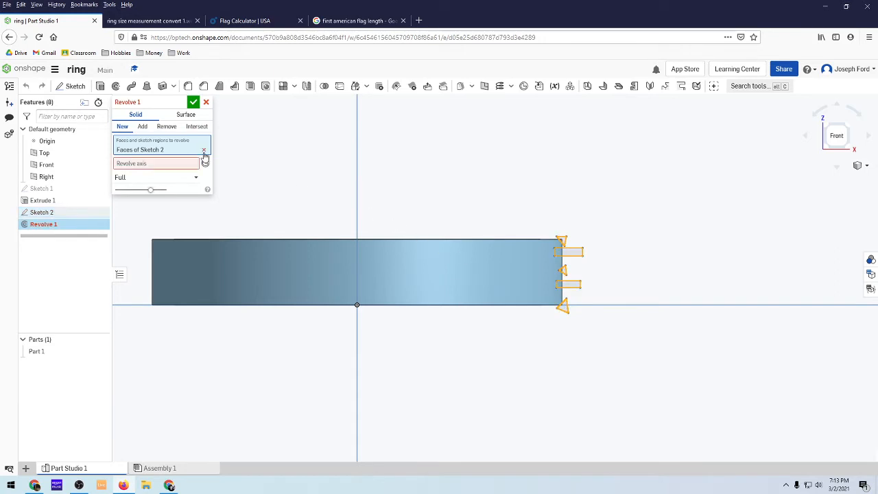
click(167, 127)
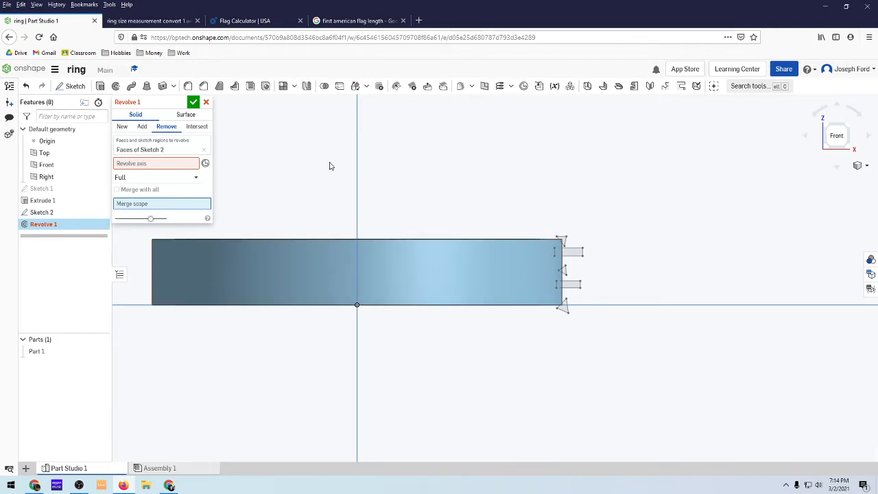
right_drag(313, 166, 312, 187)
scroll(345, 186, down, 10)
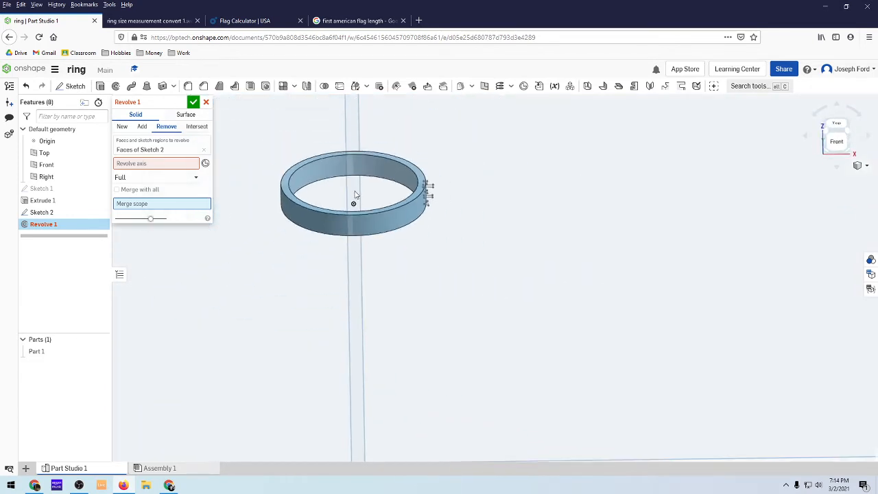
scroll(338, 134, up, 5)
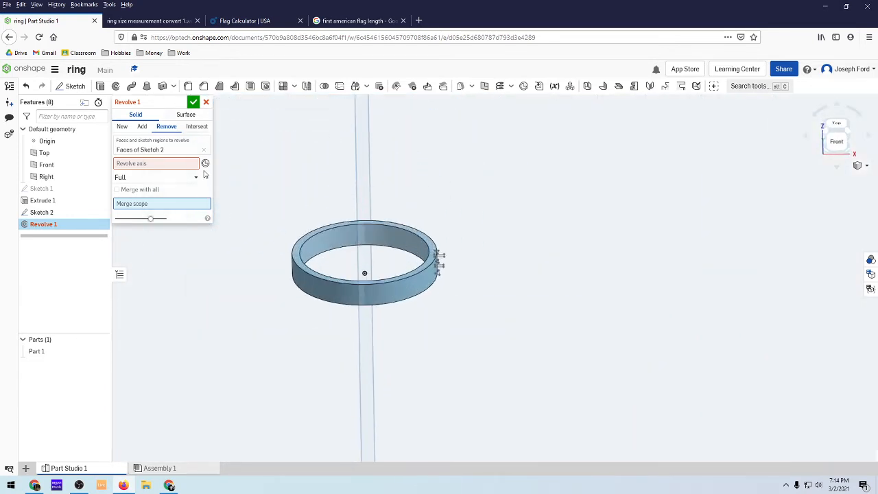
click(162, 165)
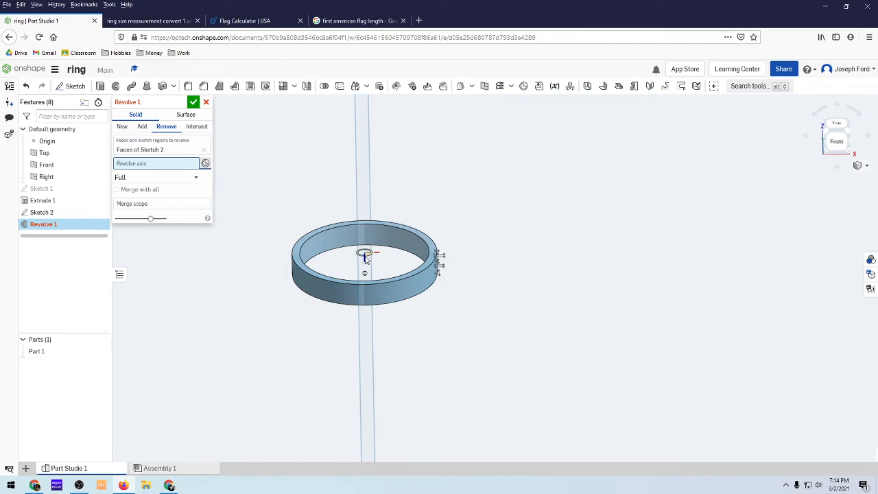
click(365, 253)
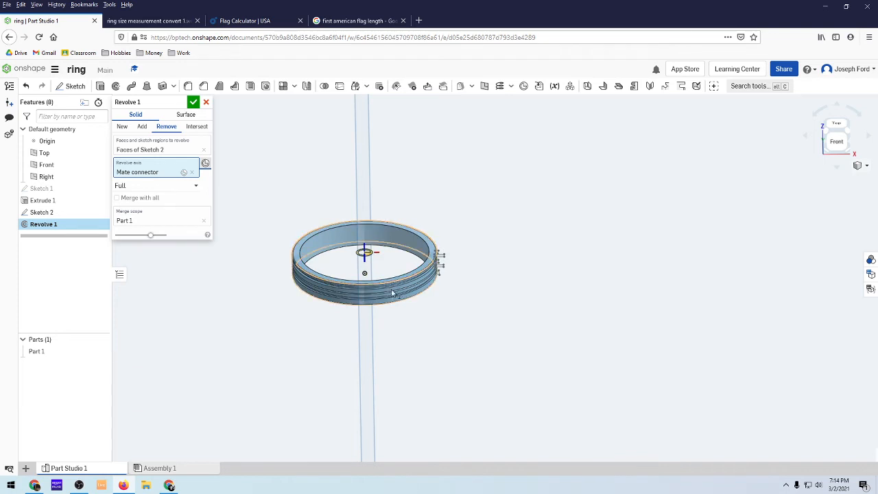
click(193, 102)
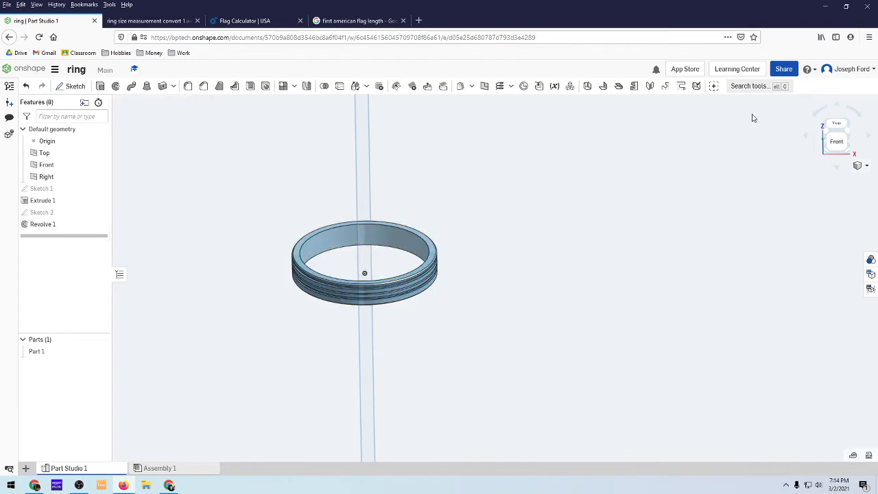
Examine the grooves and beveled edges around the ring's outer surface from several angles.
click(837, 135)
scroll(415, 373, up, 5)
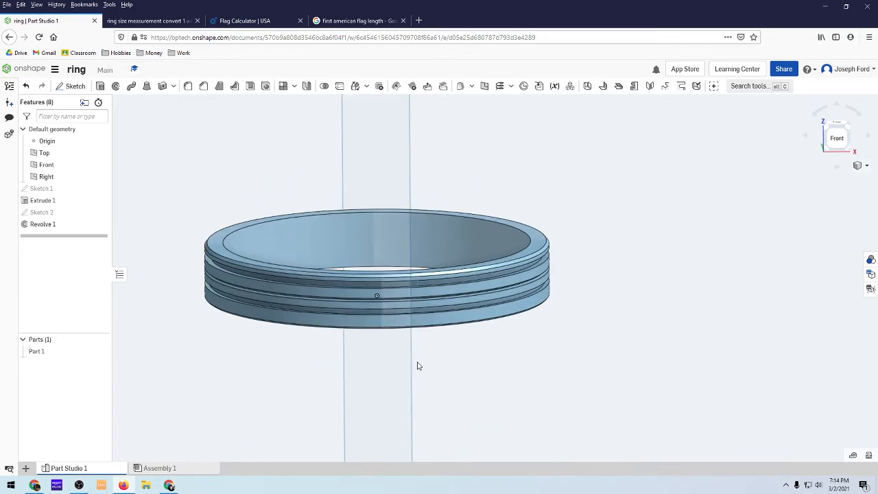
mouse_move(417, 366)
right_down()
mouse_move(394, 350)
mouse_move(398, 338)
mouse_move(416, 357)
right_up()
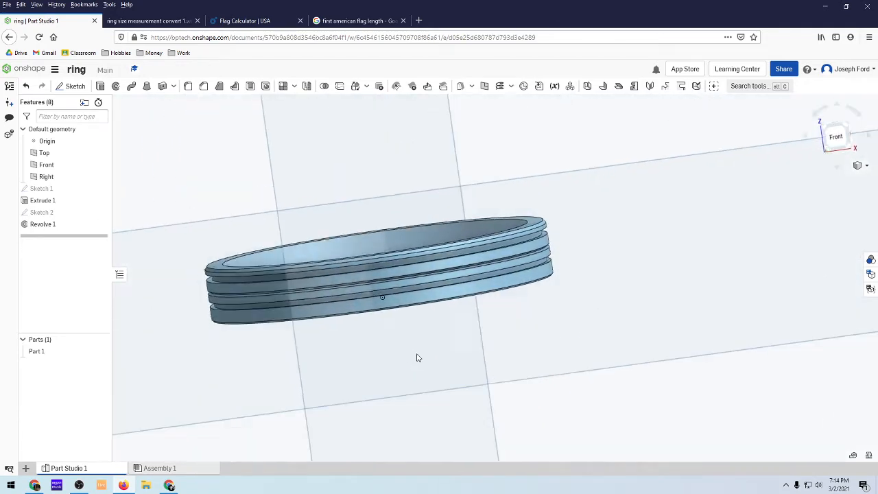
click(828, 129)
scroll(467, 268, up, 5)
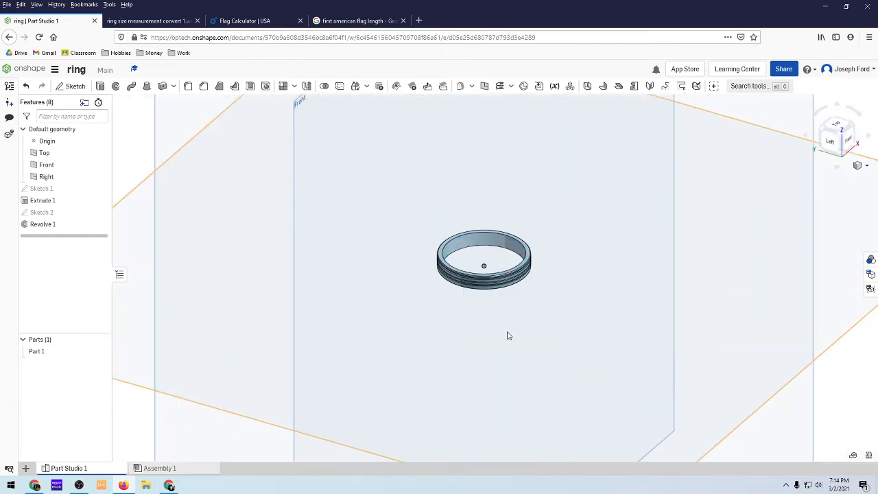
right_drag(509, 318, 535, 337)
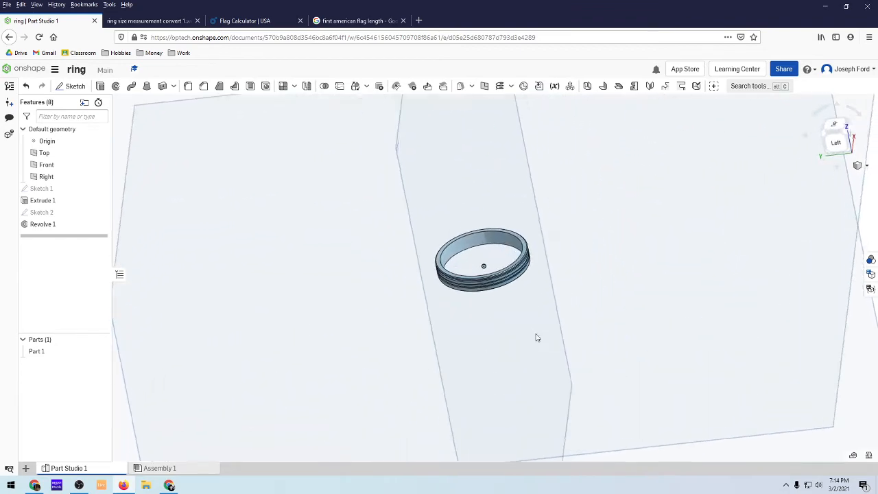
Reopen the groove profile sketch and enlarge the lower corner triangle by moving its slanted side farther into the ring.
click(853, 139)
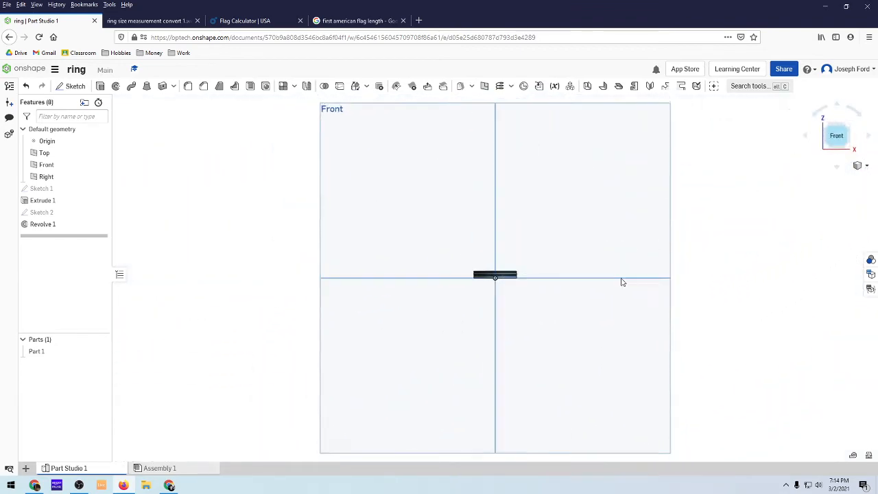
mouse_move(336, 359)
right_down()
mouse_move(336, 334)
mouse_move(321, 345)
mouse_move(457, 380)
mouse_move(423, 382)
right_up()
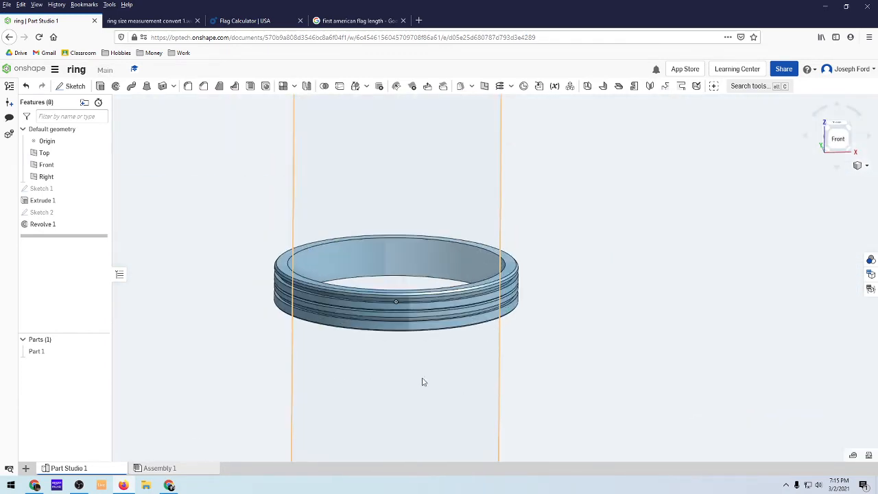
double_click(42, 212)
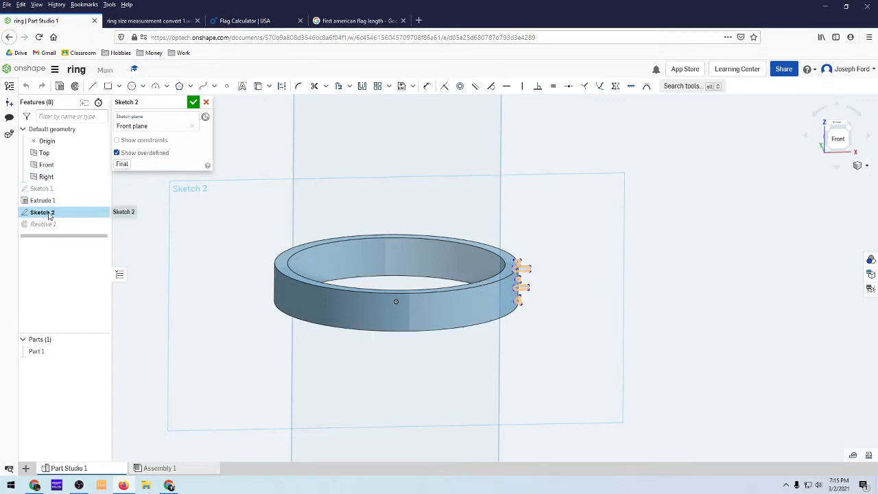
scroll(519, 307, up, 2)
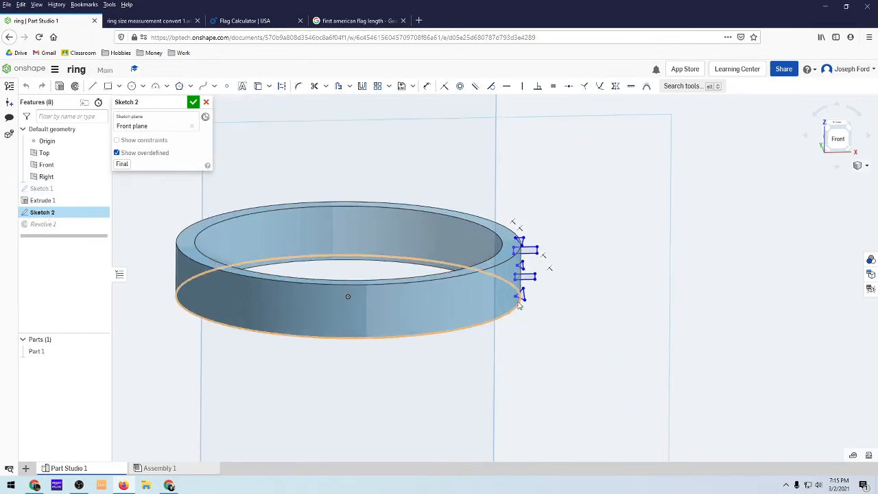
click(837, 138)
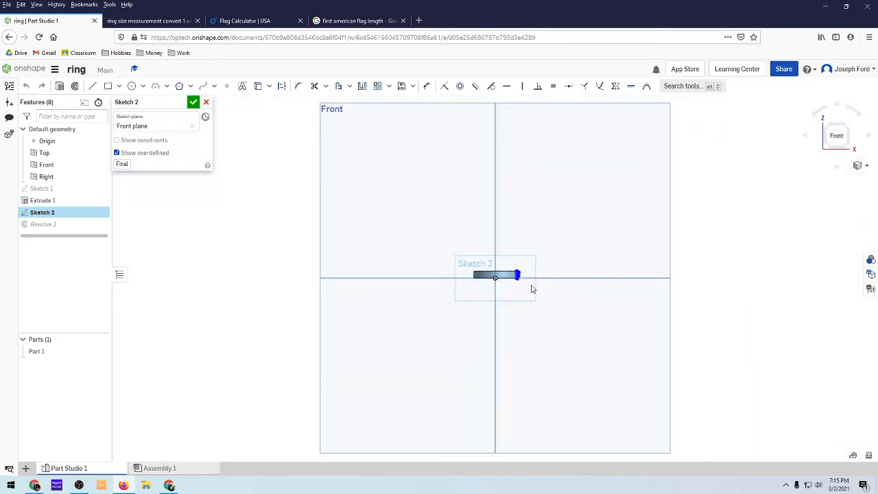
scroll(528, 284, up, 5)
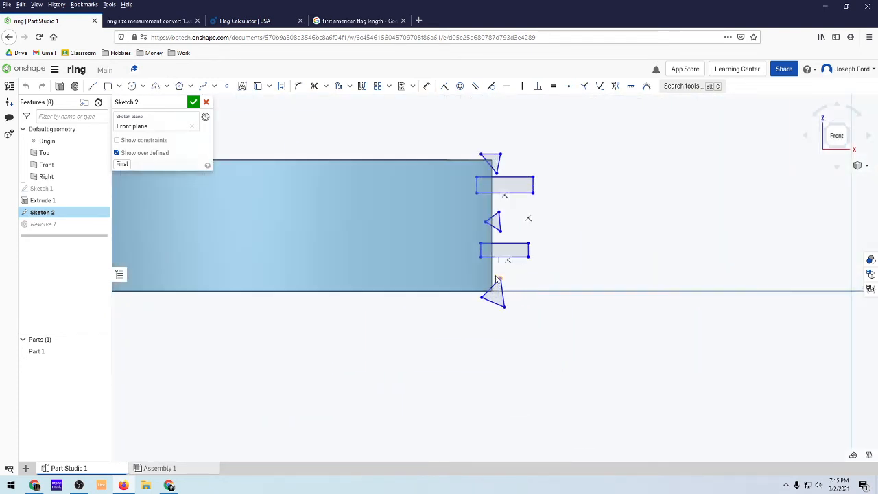
scroll(497, 279, up, 2)
drag(483, 305, 466, 291)
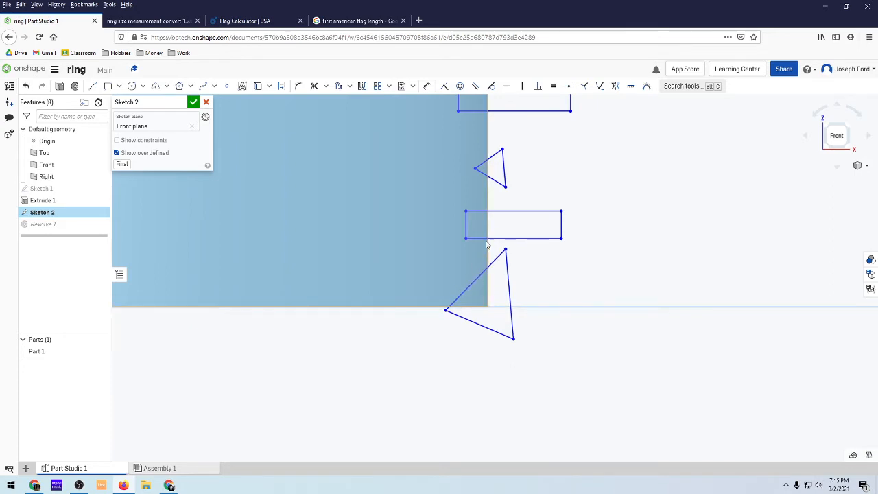
Enlarge the upper corner triangle by moving its slanted side farther into the ring, and finish the sketch edit.
scroll(484, 219, down, 5)
scroll(471, 167, up, 3)
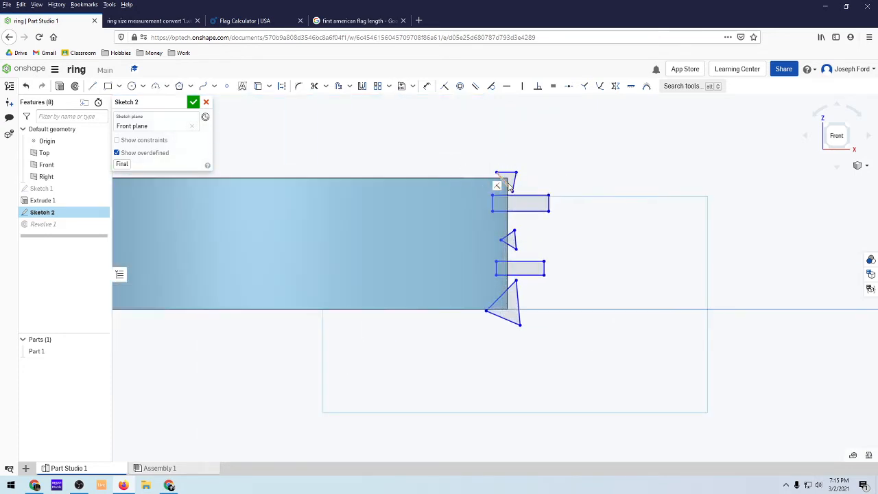
drag(504, 187, 495, 194)
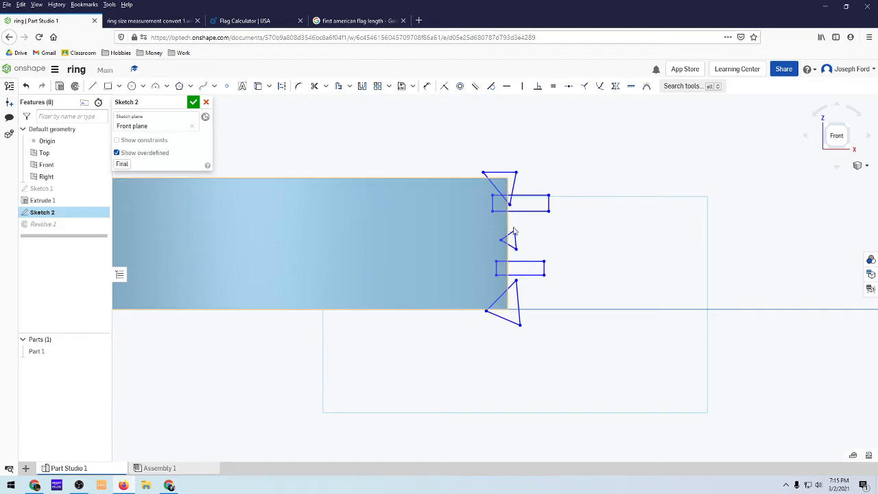
scroll(523, 203, up, 5)
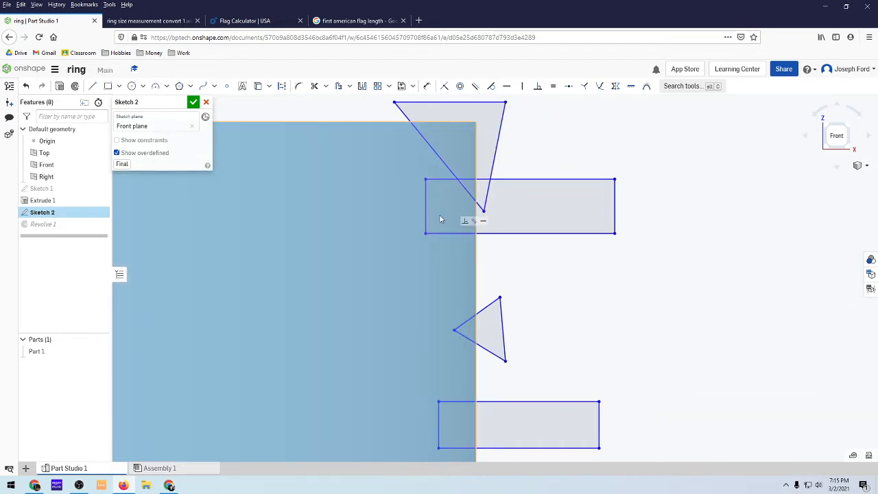
scroll(439, 209, down, 5)
click(195, 102)
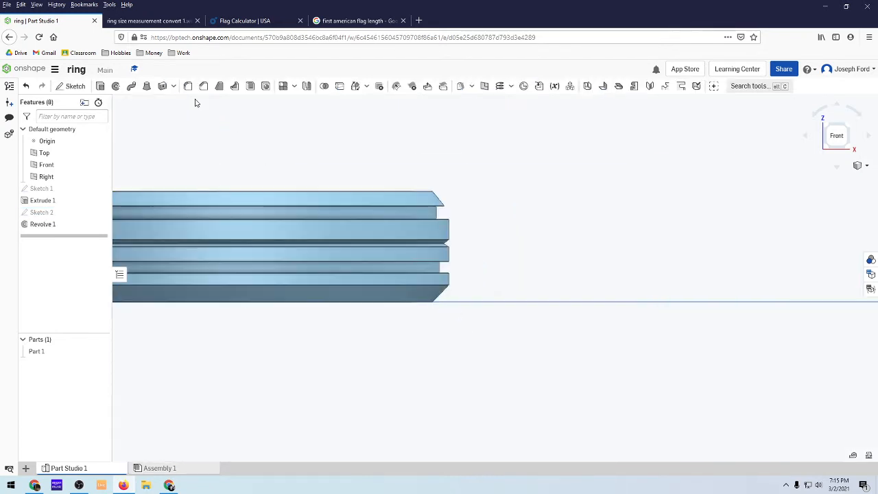
Examine the ring's widened edge bevels and grooves from the front, the top and several oblique angles.
scroll(290, 319, down, 5)
scroll(192, 311, up, 3)
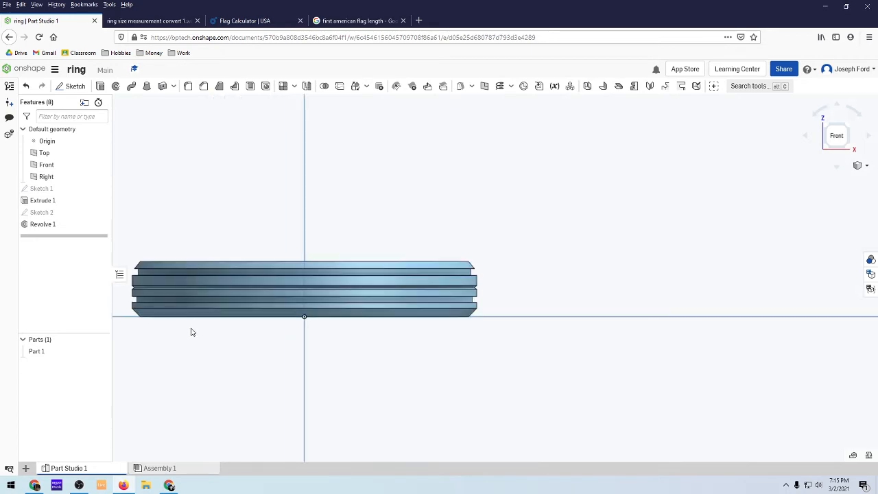
right_drag(190, 332, 206, 349)
scroll(206, 350, down, 5)
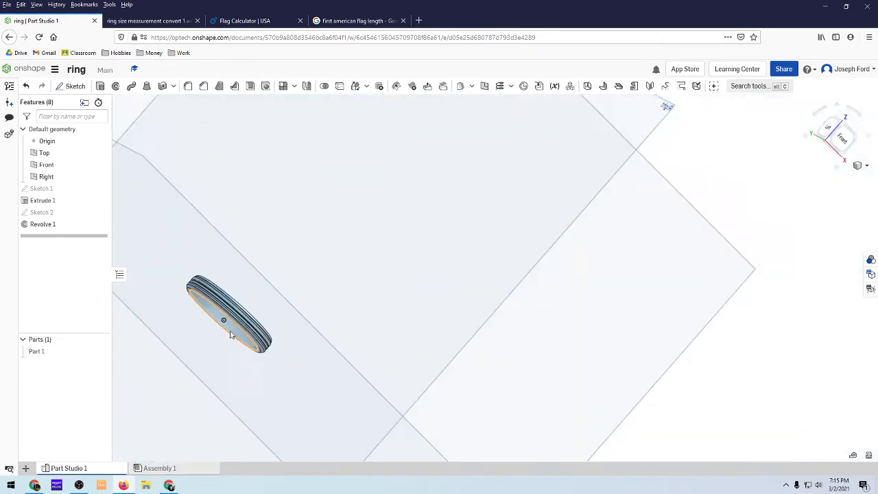
click(845, 127)
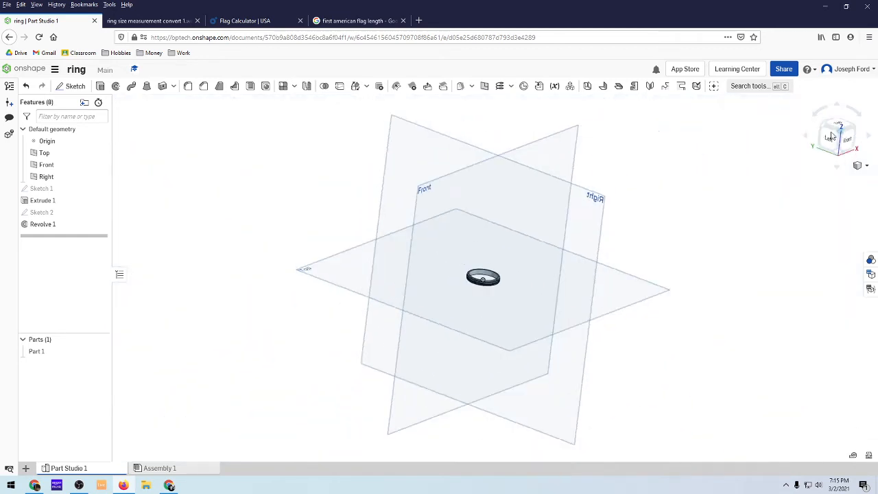
scroll(485, 274, up, 5)
right_drag(465, 310, 400, 306)
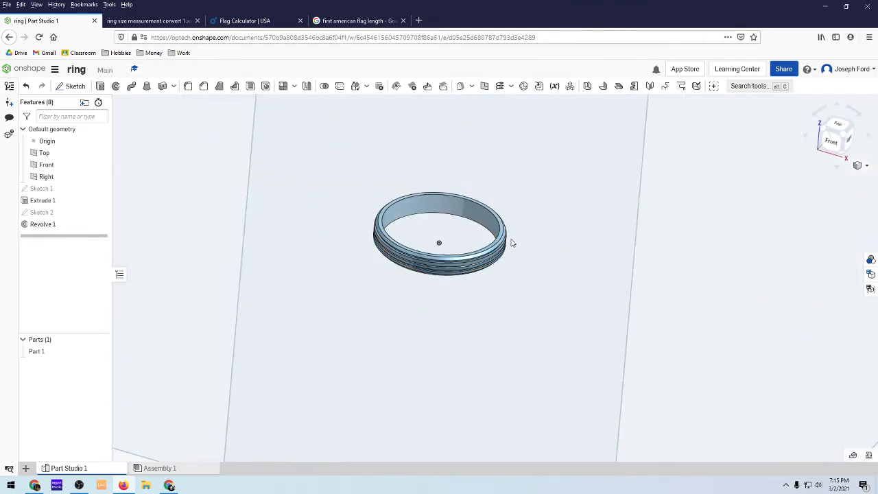
click(826, 146)
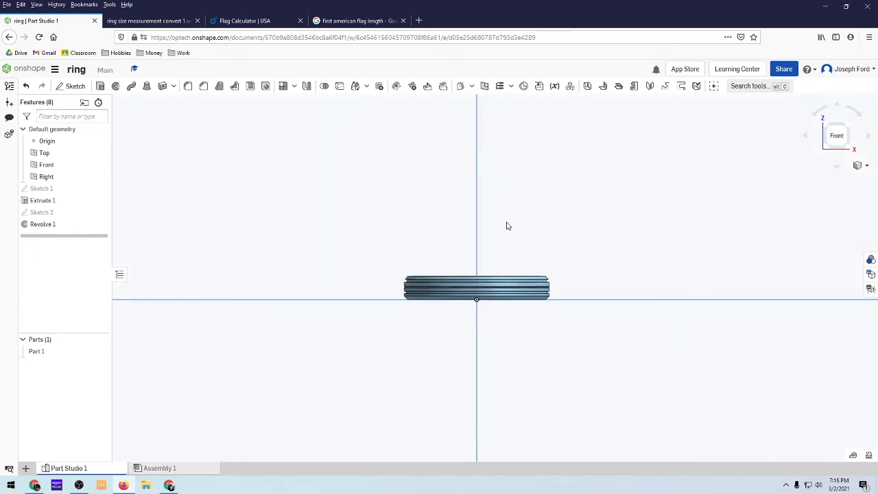
right_drag(507, 225, 506, 262)
scroll(467, 277, down, 5)
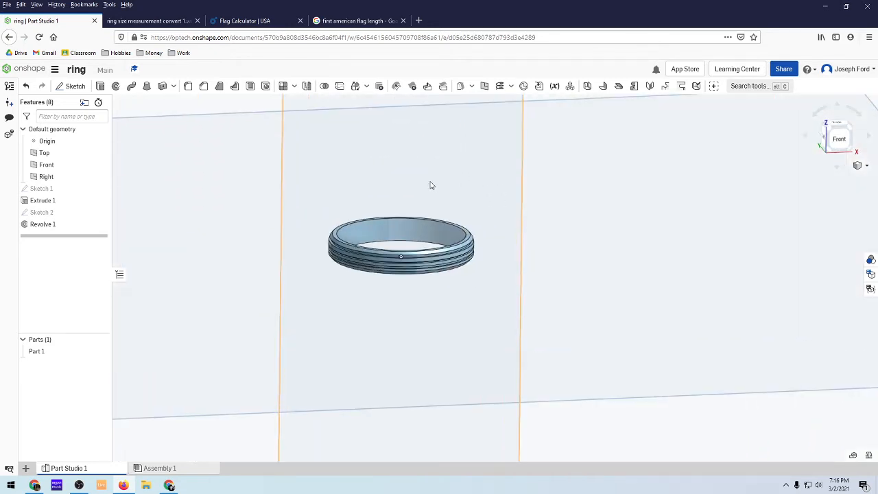
mouse_move(423, 309)
right_down()
mouse_move(421, 318)
mouse_move(422, 305)
right_up()
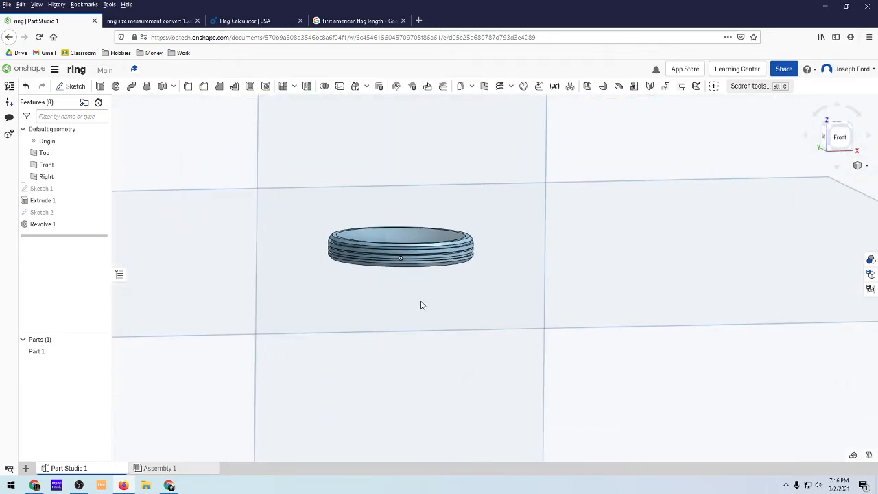
scroll(767, 295, up, 5)
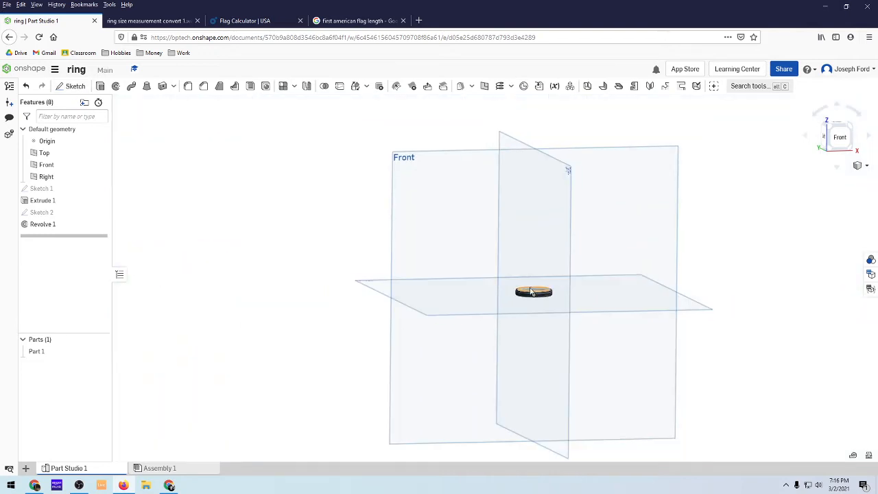
scroll(475, 228, down, 1)
right_drag(566, 263, 587, 266)
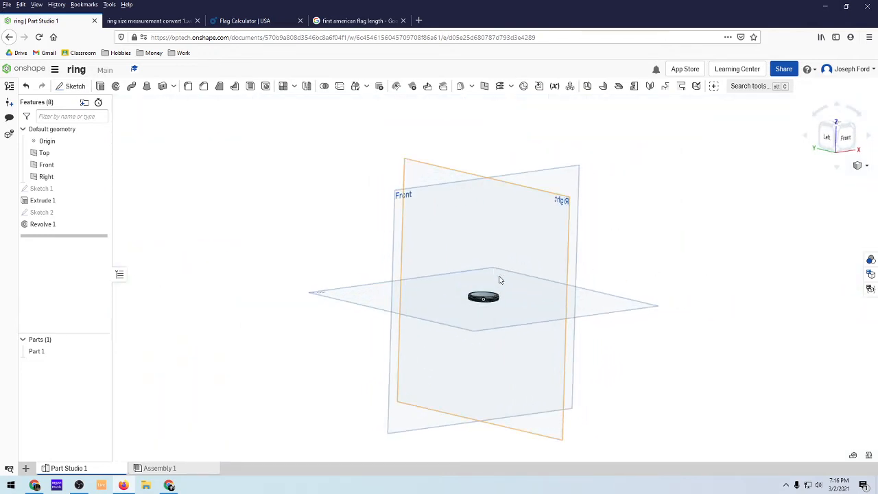
scroll(514, 286, down, 2)
scroll(492, 308, up, 4)
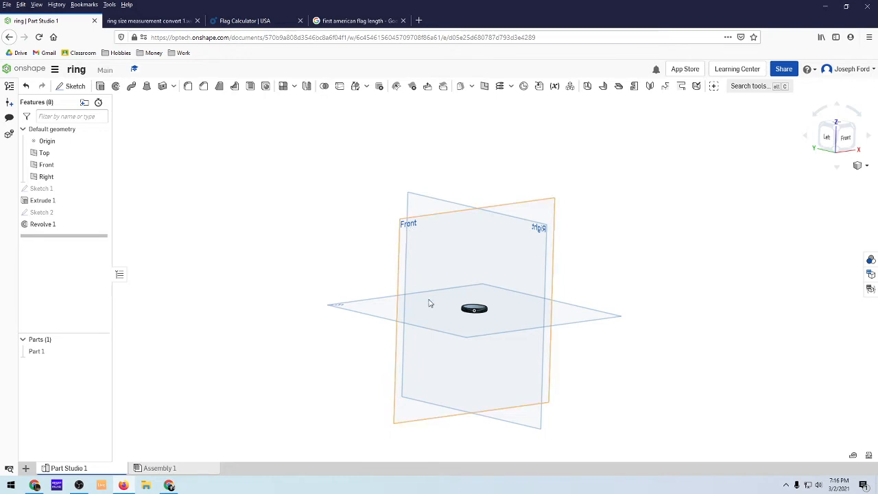
scroll(494, 367, down, 5)
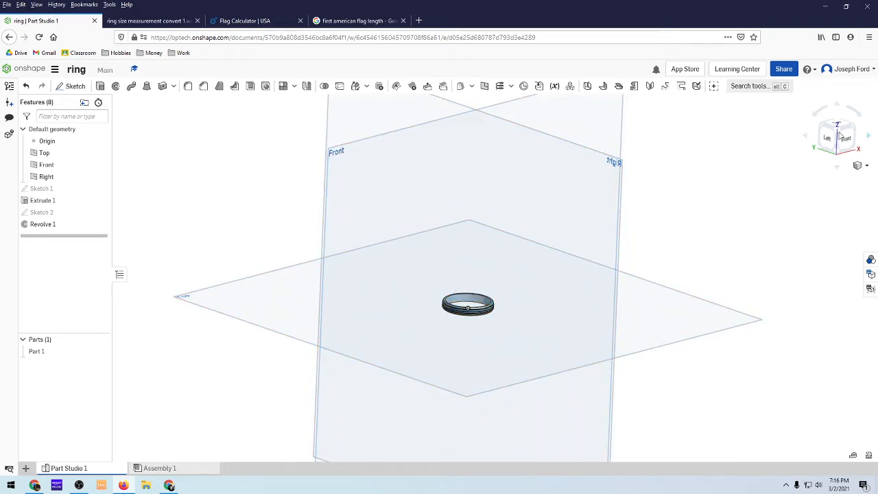
click(837, 123)
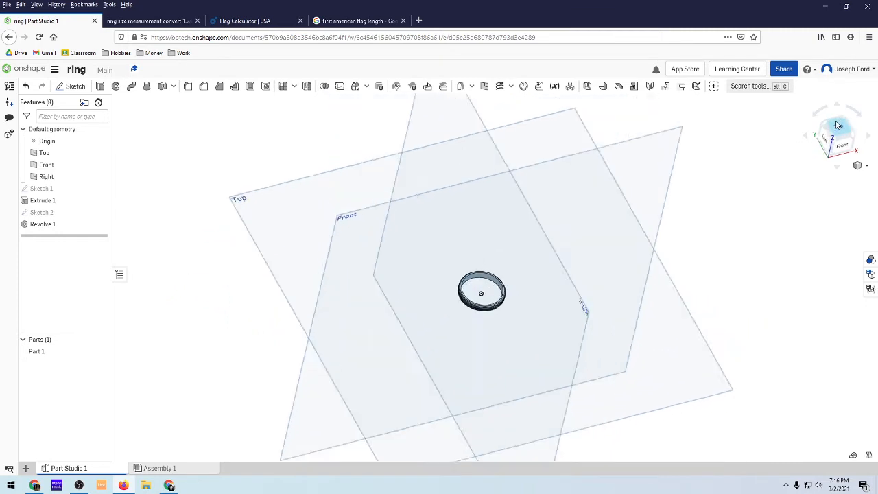
scroll(594, 294, up, 5)
scroll(603, 308, down, 3)
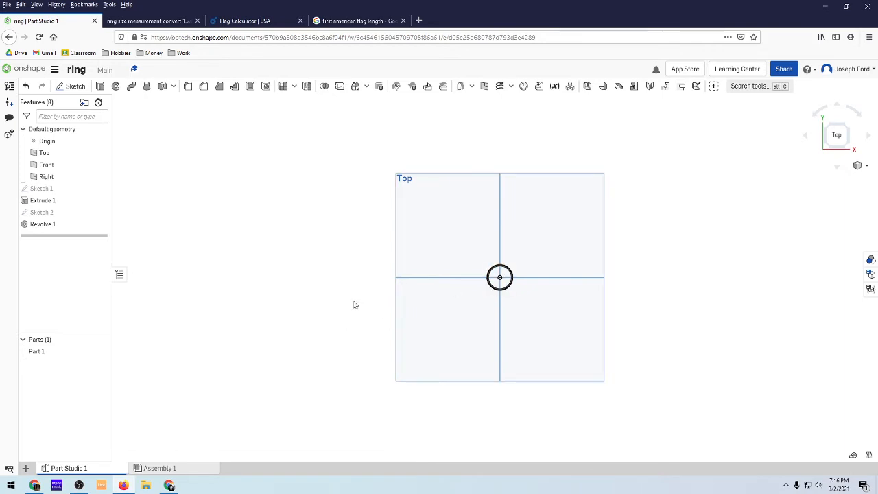
right_drag(354, 303, 397, 255)
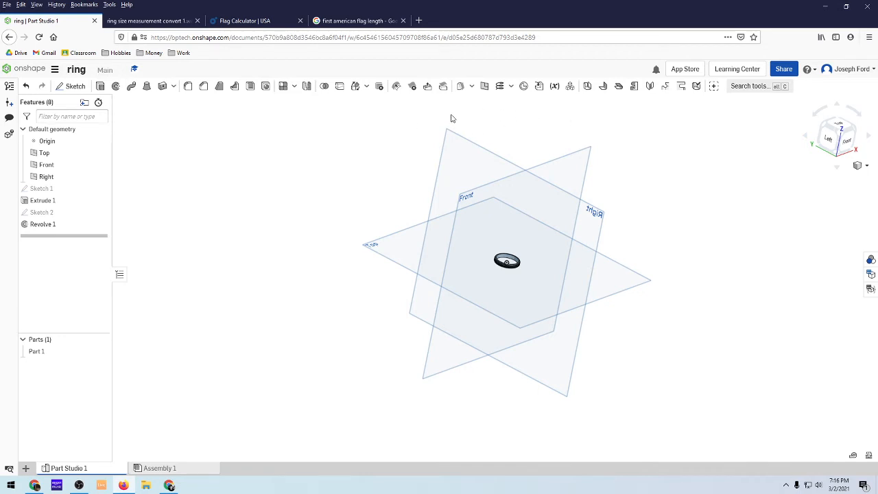
Create a construction plane offset 25 mm from the Front plane, ahead of the ring.
click(484, 87)
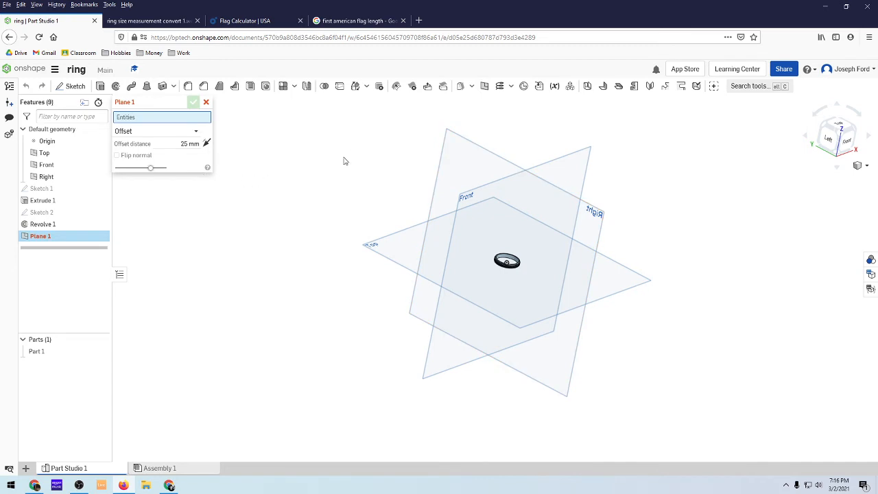
click(464, 200)
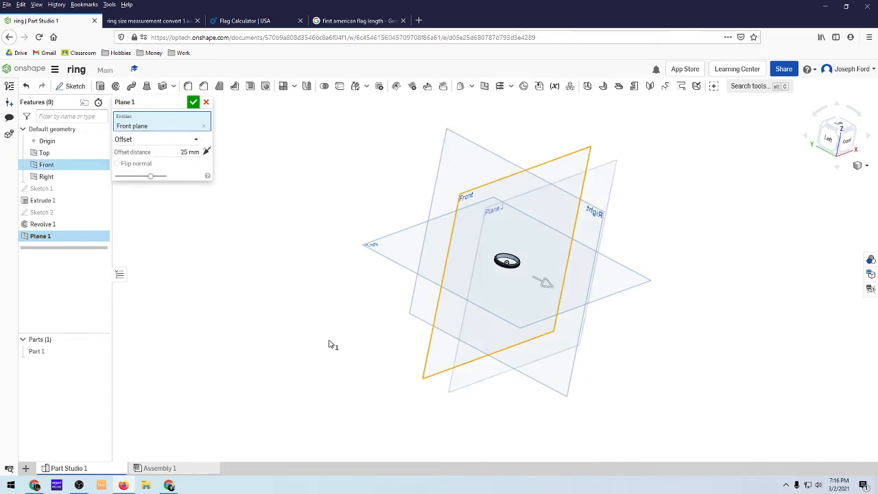
right_drag(356, 362, 394, 364)
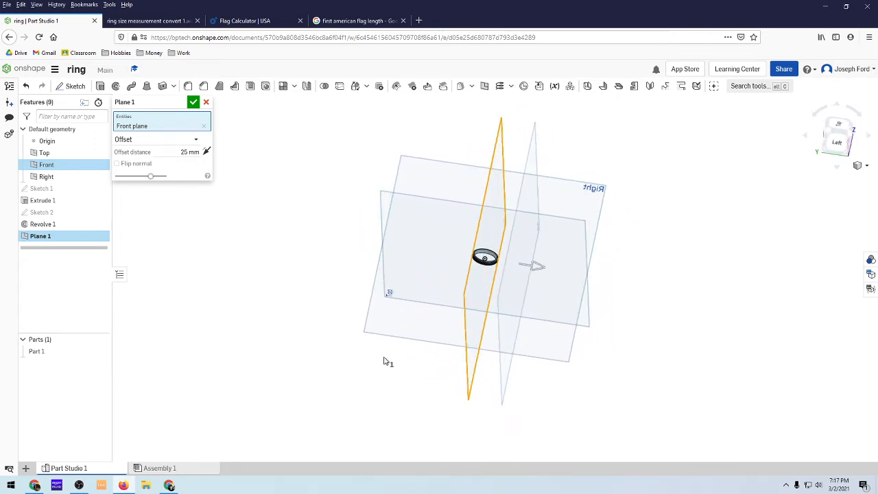
right_drag(384, 358, 383, 353)
mouse_move(416, 399)
right_down()
mouse_move(408, 414)
mouse_move(416, 410)
right_up()
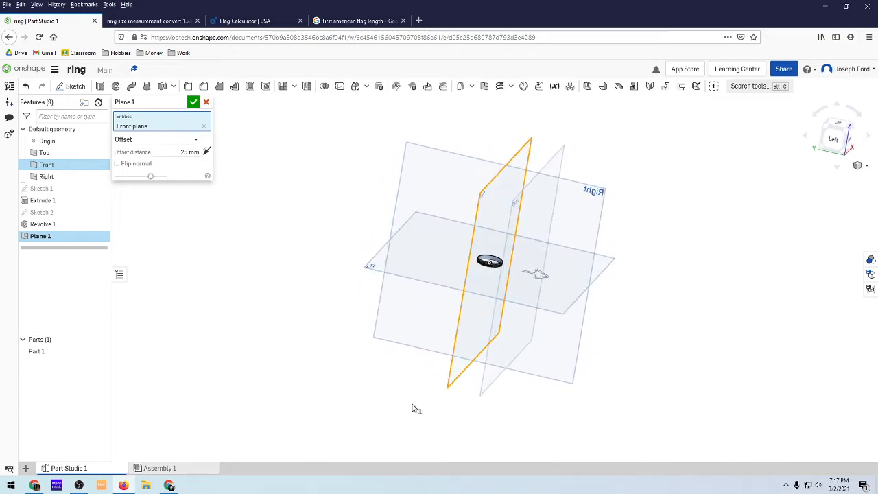
right_drag(308, 240, 297, 242)
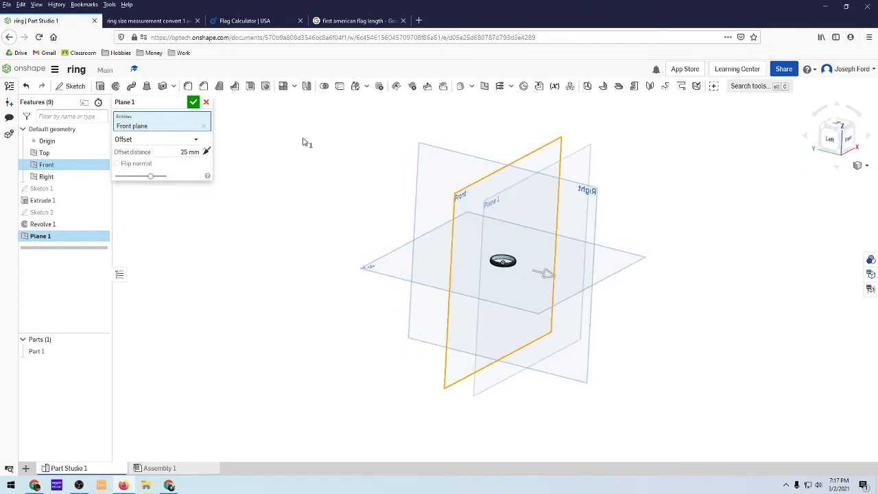
click(194, 102)
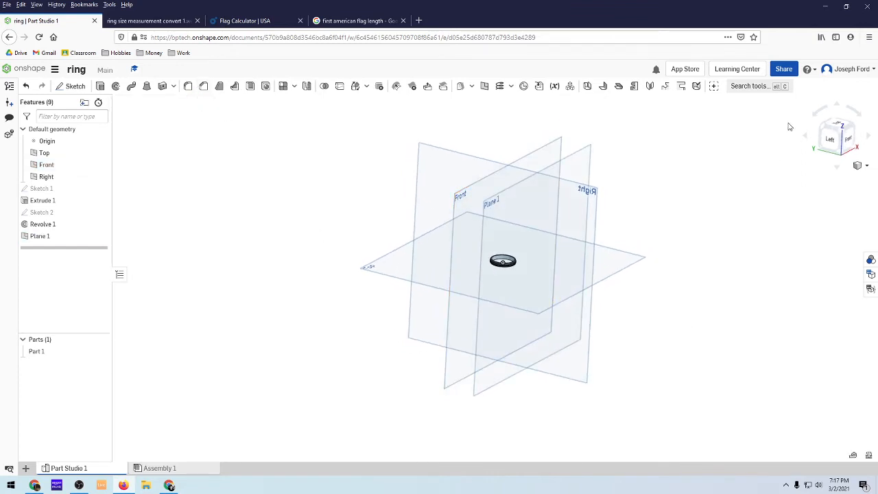
Start a new sketch on the plane offset in front of the ring, viewed from the front.
click(849, 142)
scroll(424, 244, down, 3)
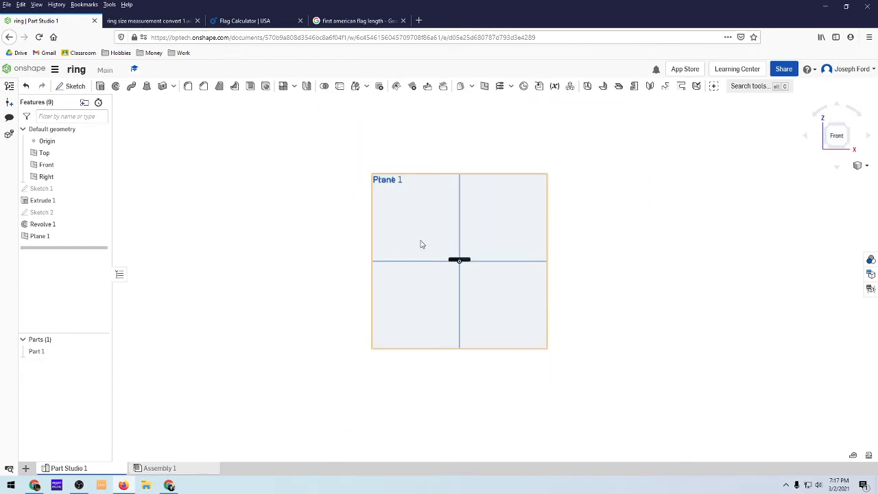
click(72, 86)
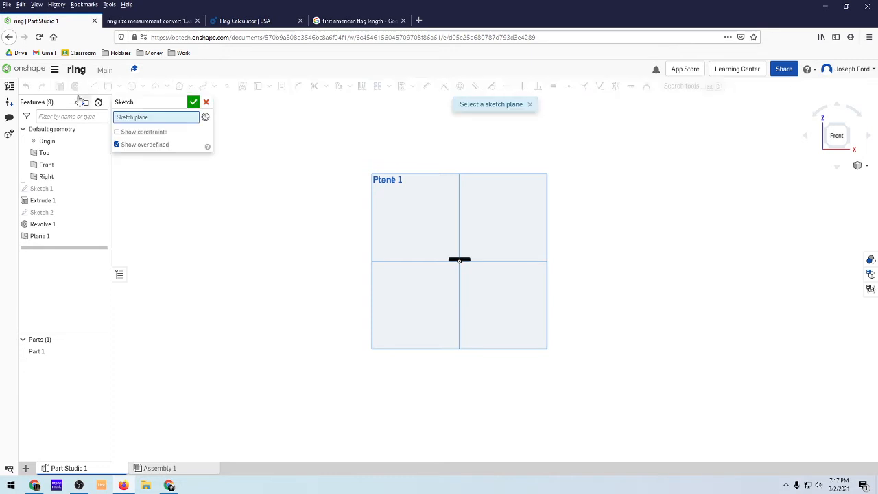
click(39, 237)
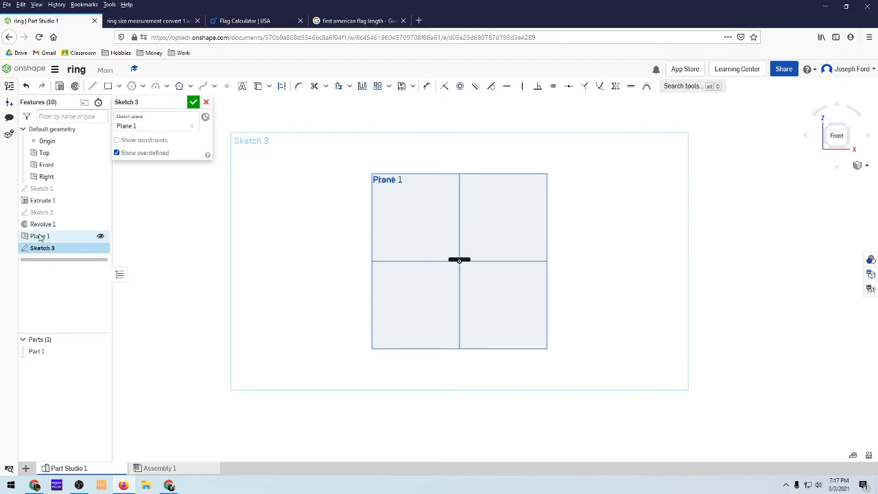
scroll(472, 263, up, 10)
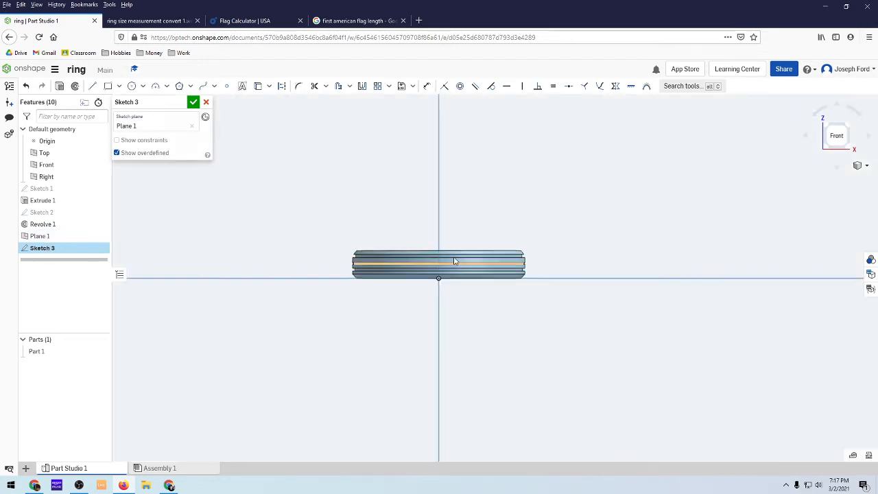
scroll(412, 266, down, 2)
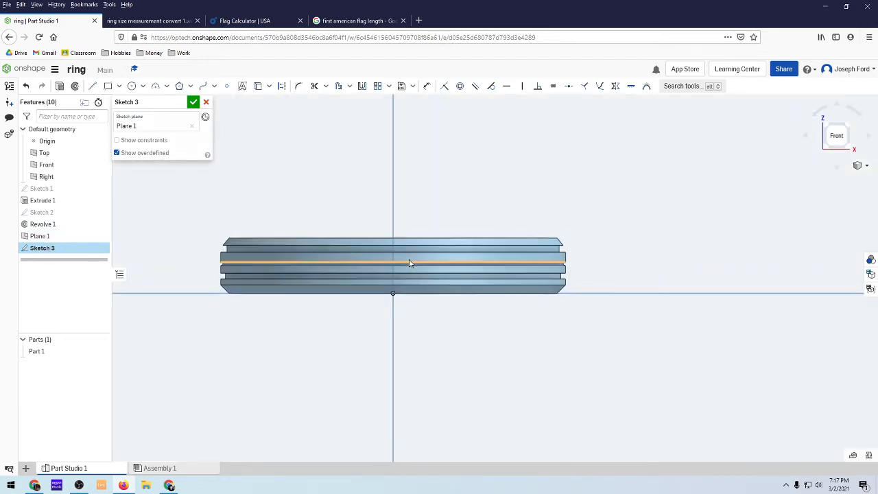
click(177, 86)
click(192, 87)
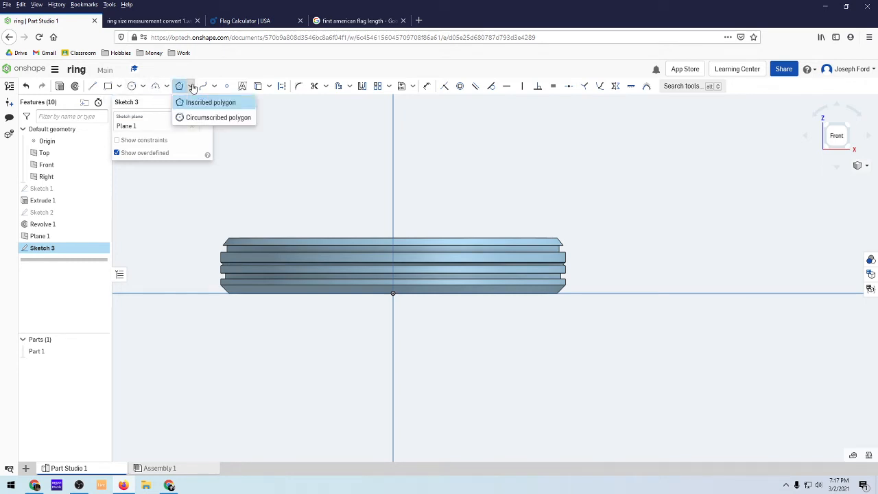
click(193, 86)
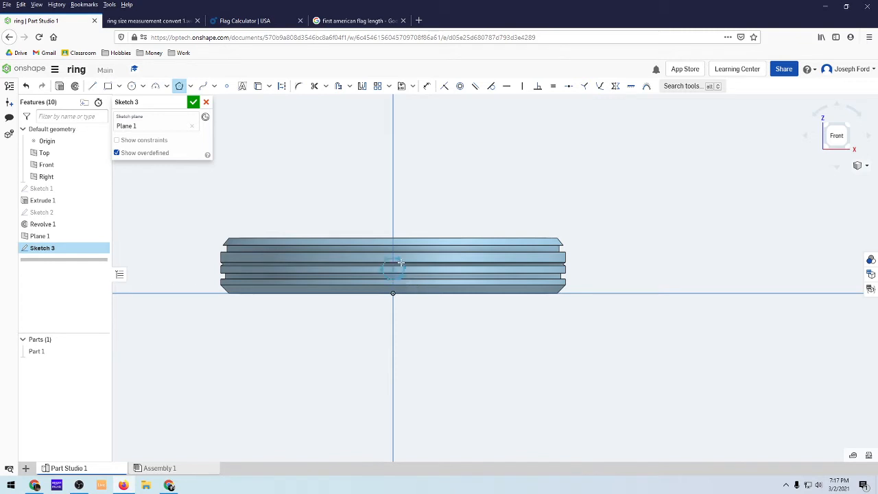
scroll(395, 262, up, 3)
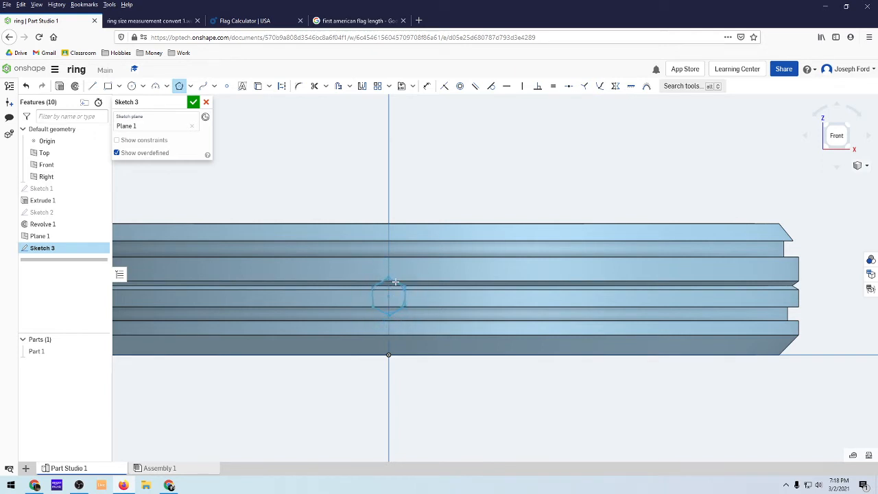
key(Escape)
Sketch a small three-sided polygon centred on the vertical axis over the ring's upper band, with one corner pointing along positive X.
click(180, 86)
scroll(396, 287, up, 4)
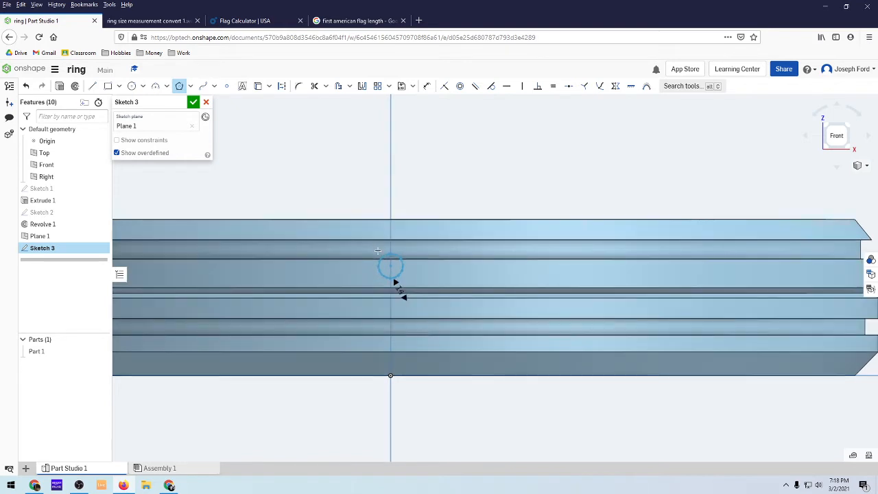
text(24)
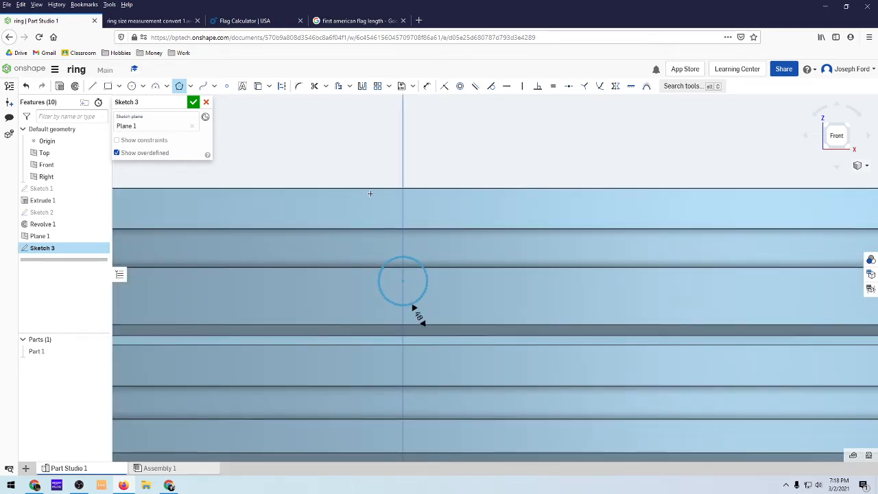
text(31)
text(3)
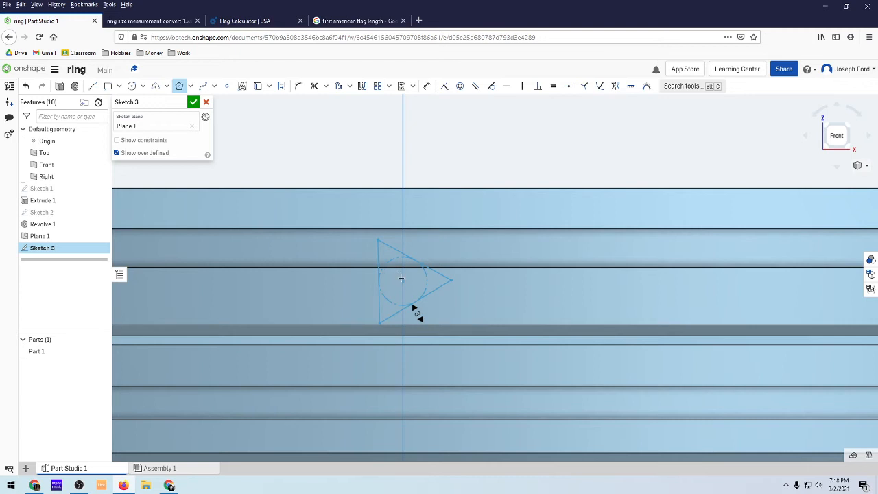
key(Return)
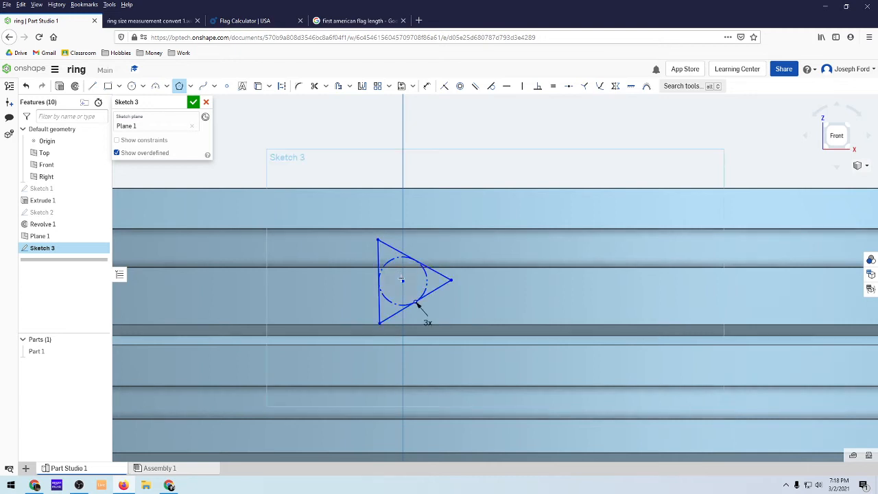
Finish the sketch and cut the triangle through the ring's front wall with a 25 mm blind Remove extrusion.
scroll(390, 299, down, 5)
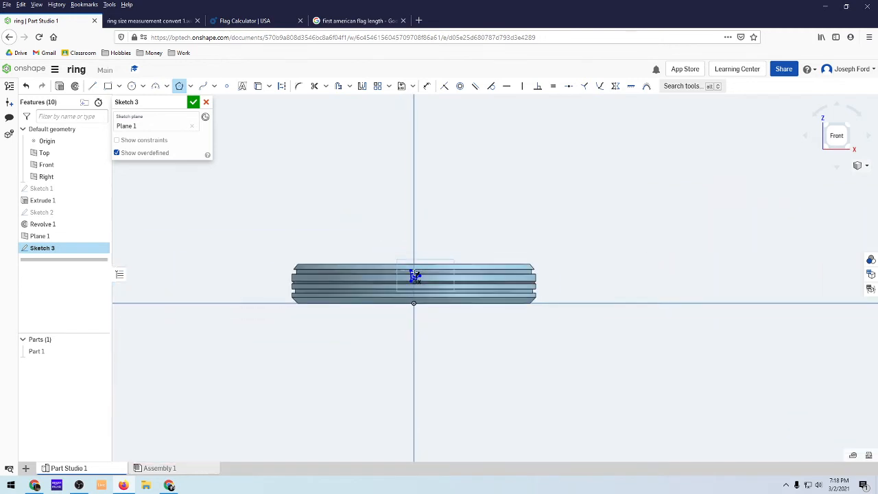
right_drag(283, 188, 292, 196)
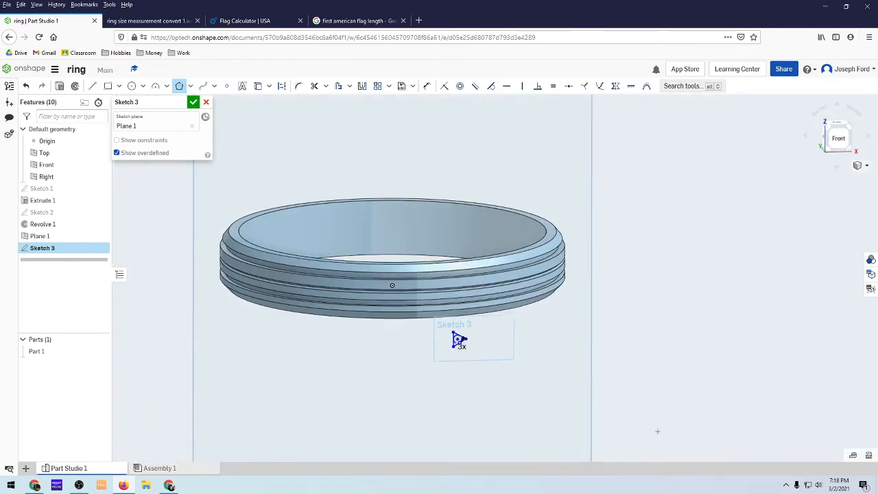
scroll(487, 324, up, 2)
click(60, 86)
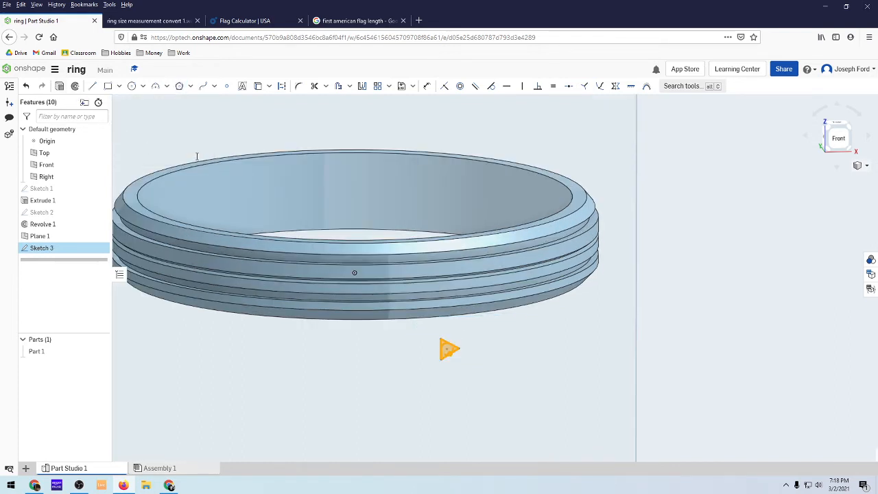
key(shift+e)
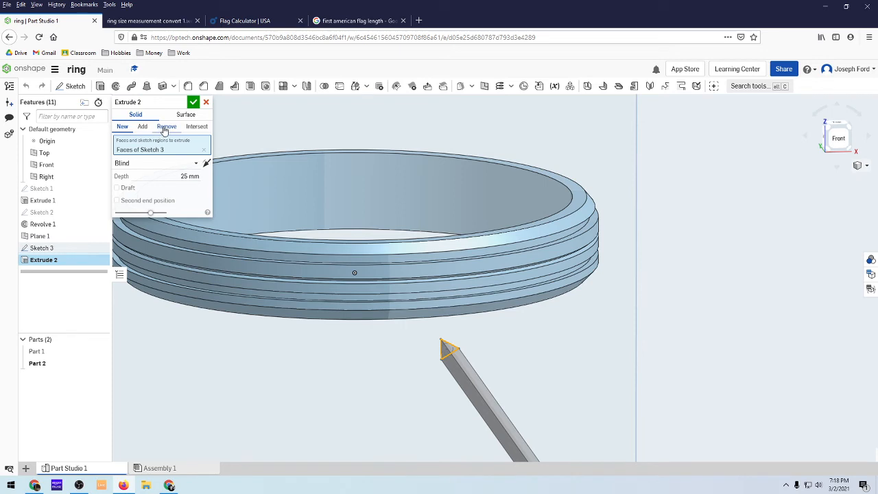
click(164, 128)
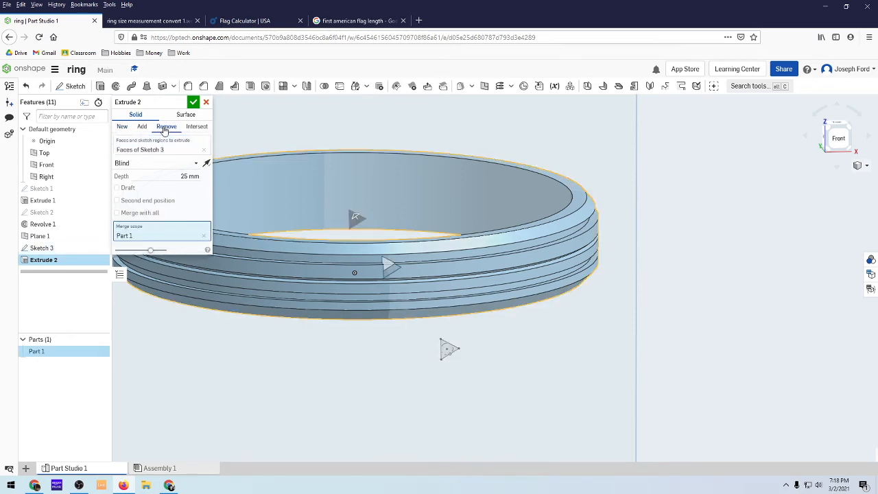
scroll(480, 288, down, 5)
right_drag(473, 298, 505, 360)
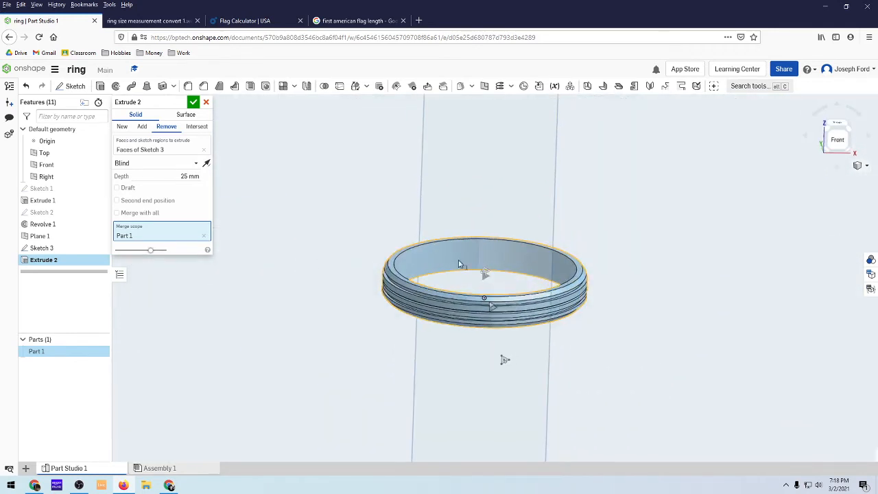
click(195, 103)
Start a circular pattern of the feature type and choose the triangular cut as the feature to pattern.
right_drag(517, 337, 549, 357)
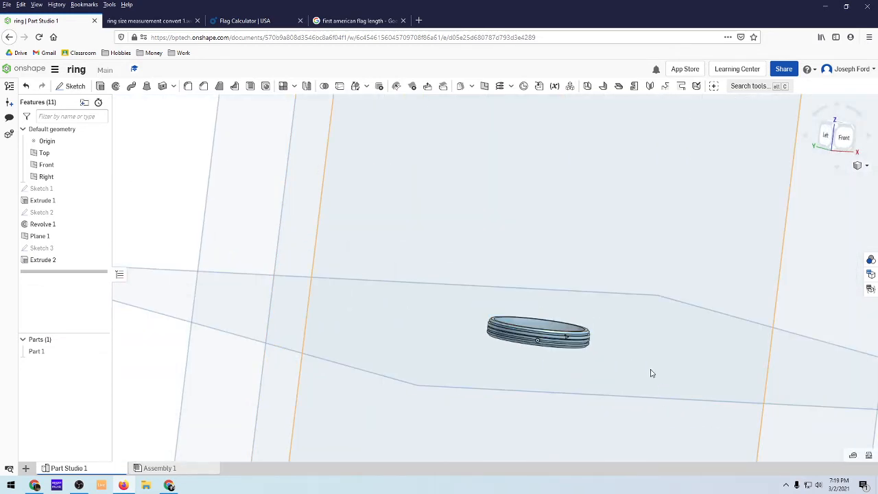
right_drag(651, 373, 627, 358)
right_drag(608, 299, 625, 345)
scroll(625, 345, up, 3)
right_drag(598, 408, 561, 363)
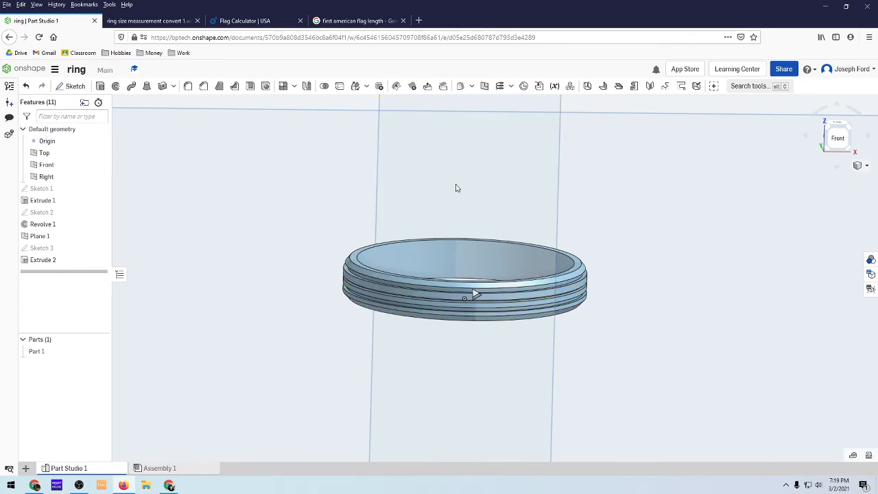
click(295, 87)
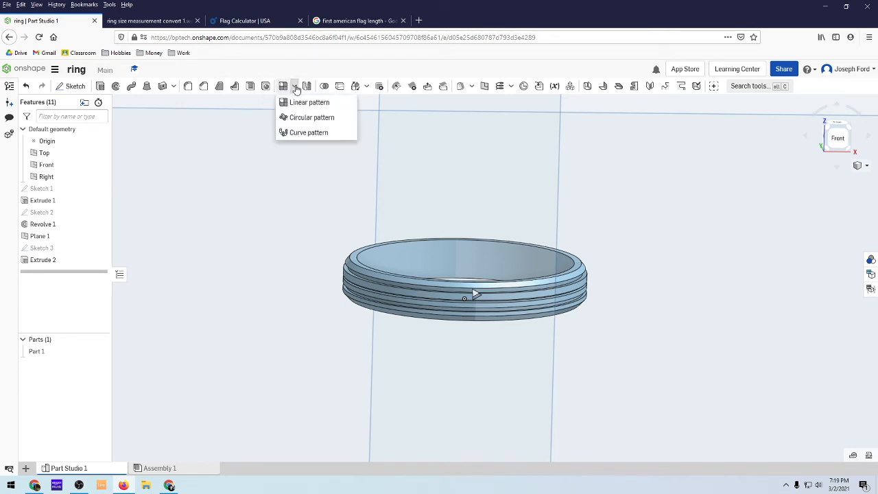
click(302, 120)
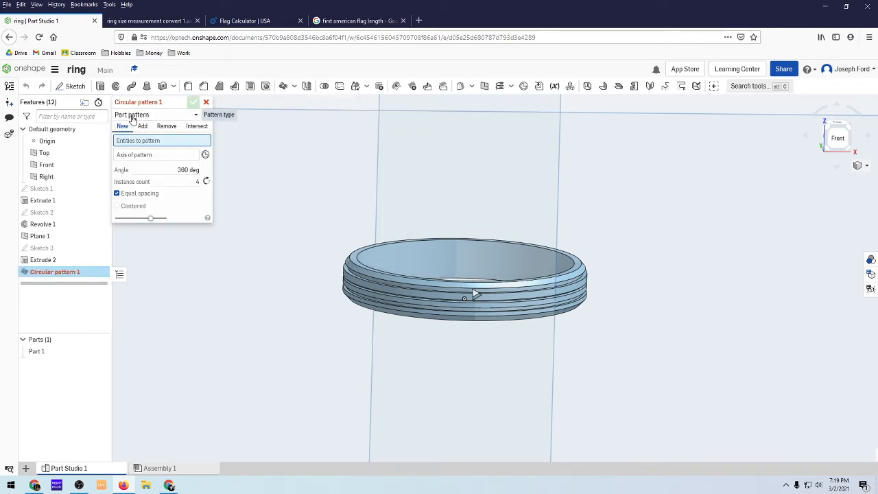
click(170, 118)
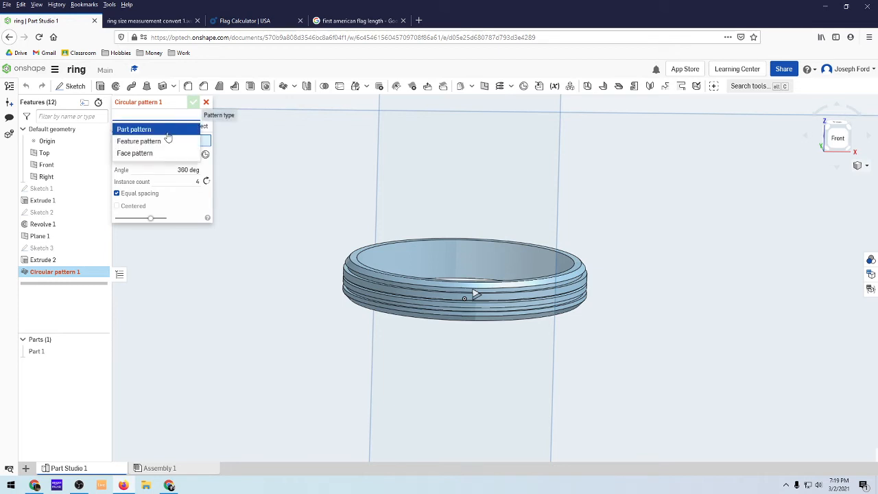
click(151, 142)
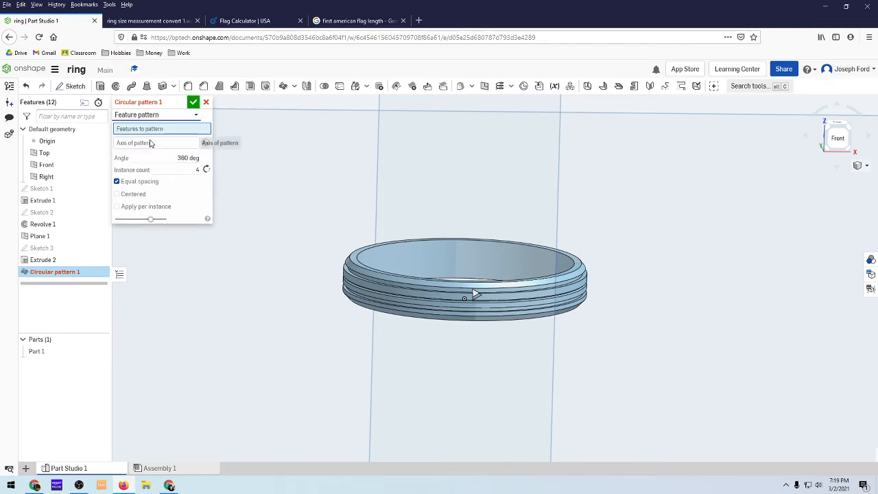
click(46, 263)
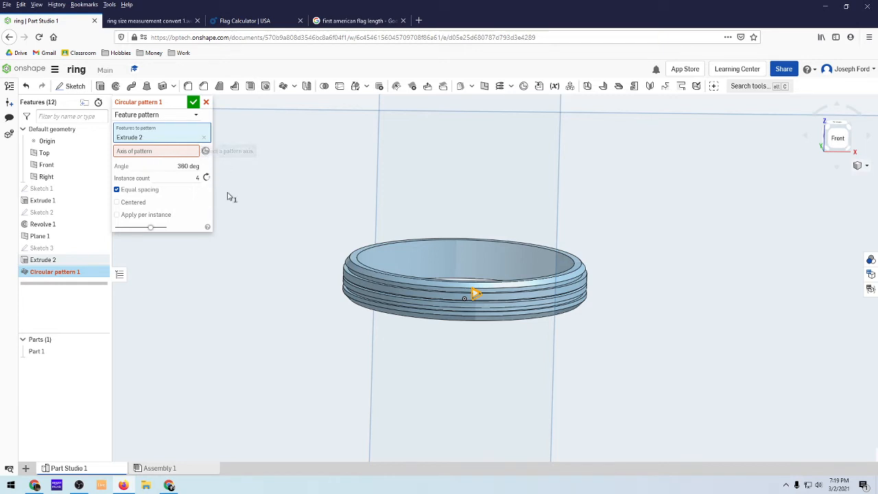
Pattern the cut around the vertical axis at the ring's origin with 20 equally spaced instances over 360 degrees.
click(205, 152)
right_drag(262, 309, 311, 313)
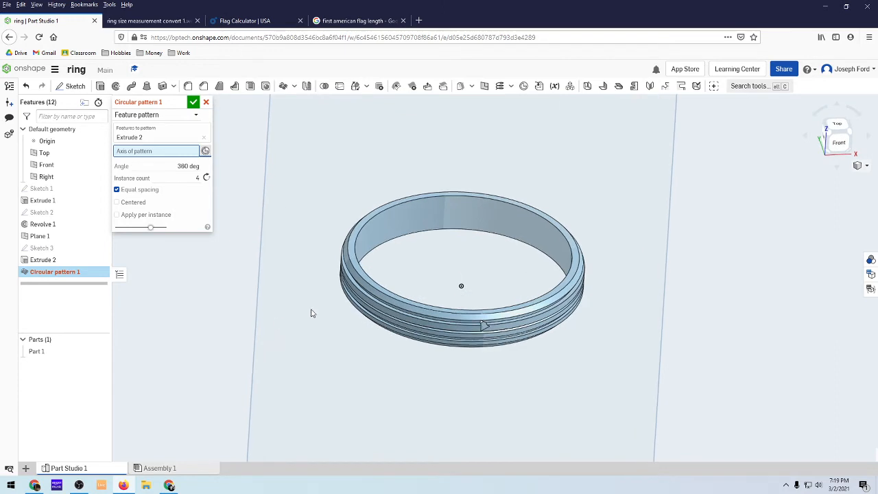
click(462, 284)
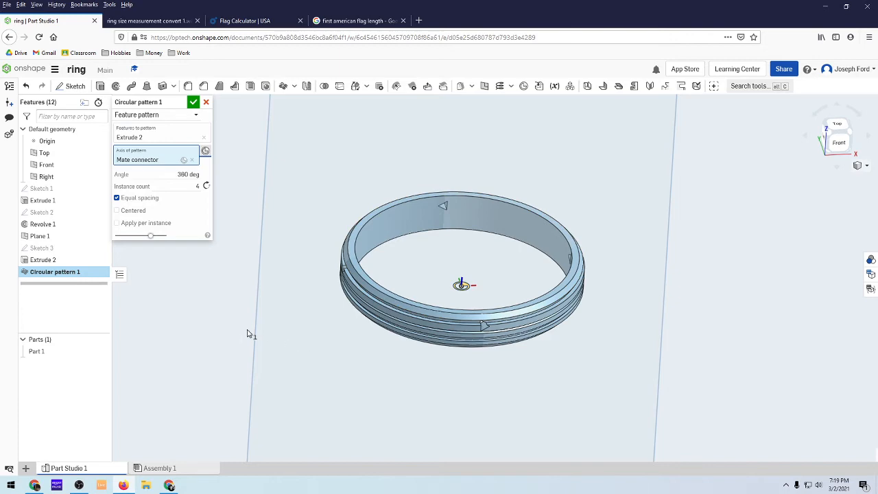
right_drag(240, 335, 254, 323)
click(186, 185)
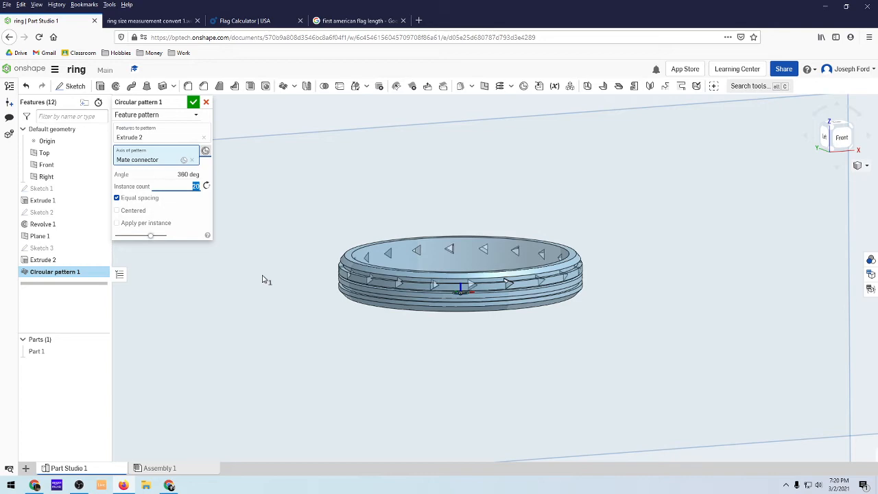
right_drag(279, 319, 206, 284)
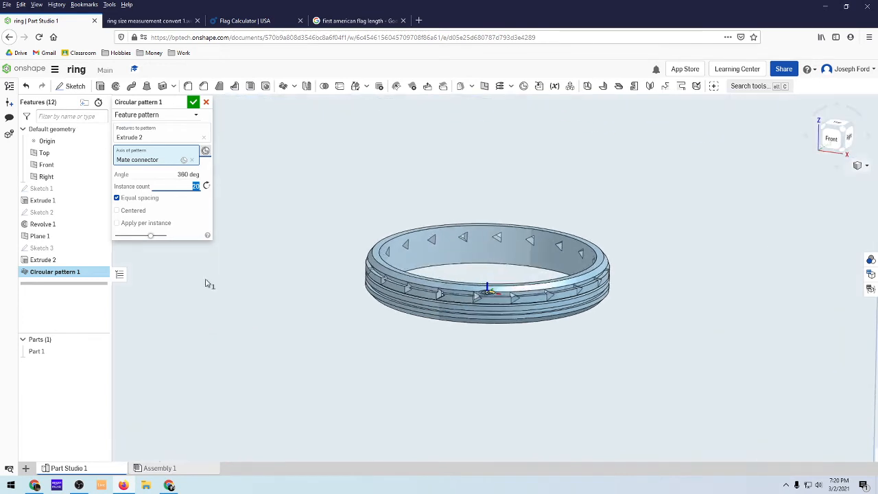
click(117, 198)
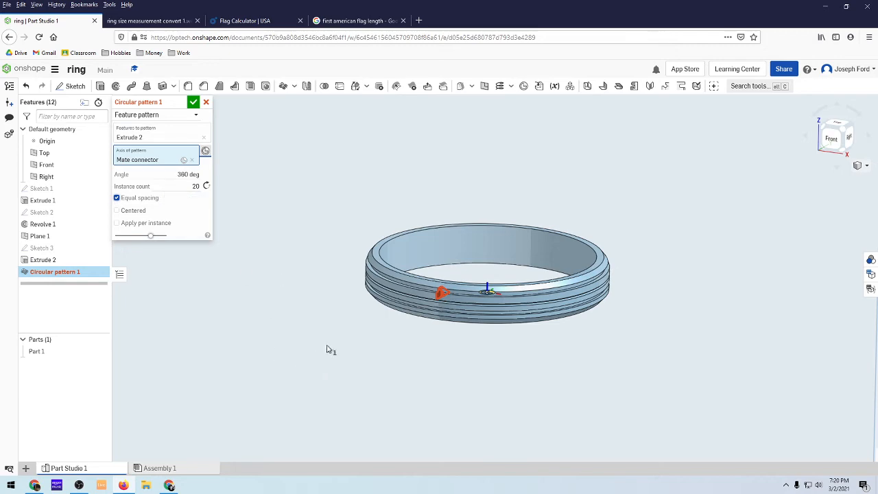
mouse_move(357, 342)
right_down()
mouse_move(361, 360)
mouse_move(356, 340)
mouse_move(360, 353)
right_up()
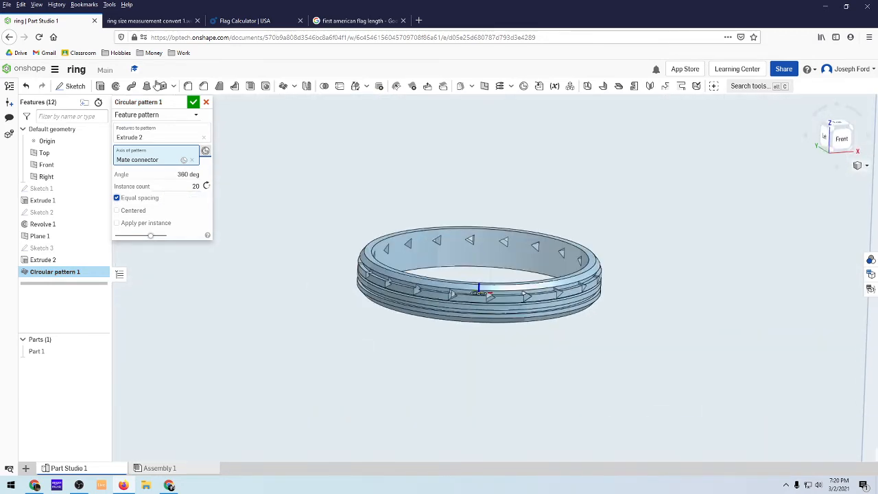
click(193, 102)
Inspect the triangular cutouts around the ring from several angles and hide all reference planes.
right_drag(539, 323, 492, 357)
right_drag(525, 364, 514, 381)
scroll(371, 275, down, 4)
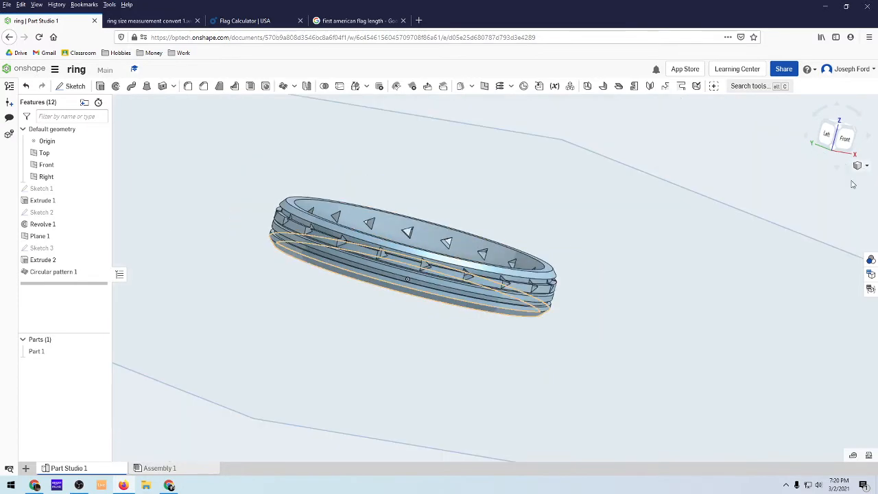
click(841, 131)
scroll(494, 280, up, 6)
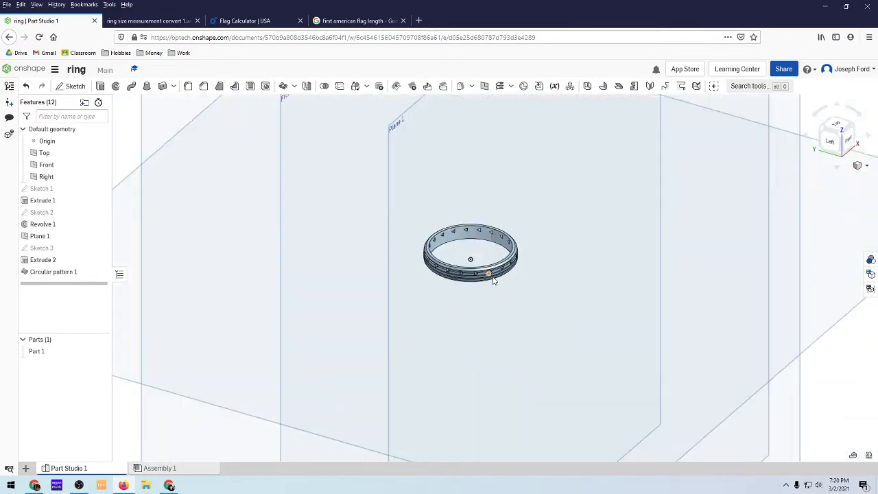
right_drag(470, 318, 718, 133)
scroll(646, 300, down, 5)
scroll(657, 116, up, 3)
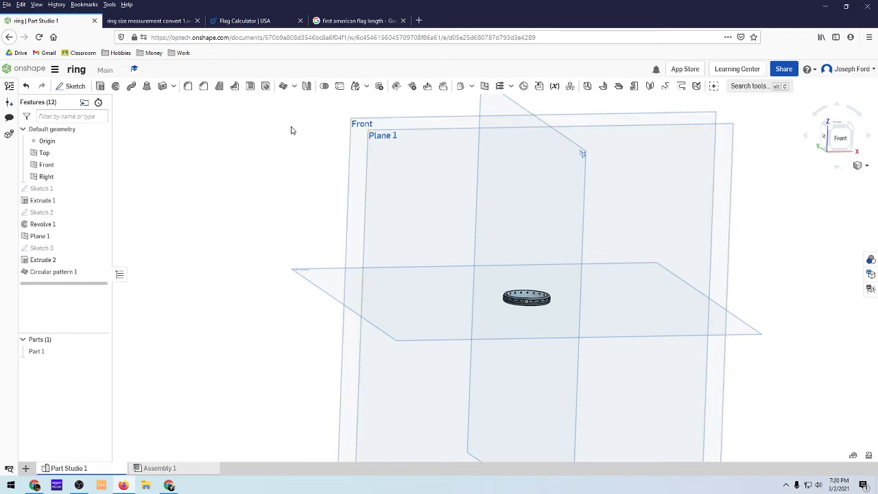
key(p)
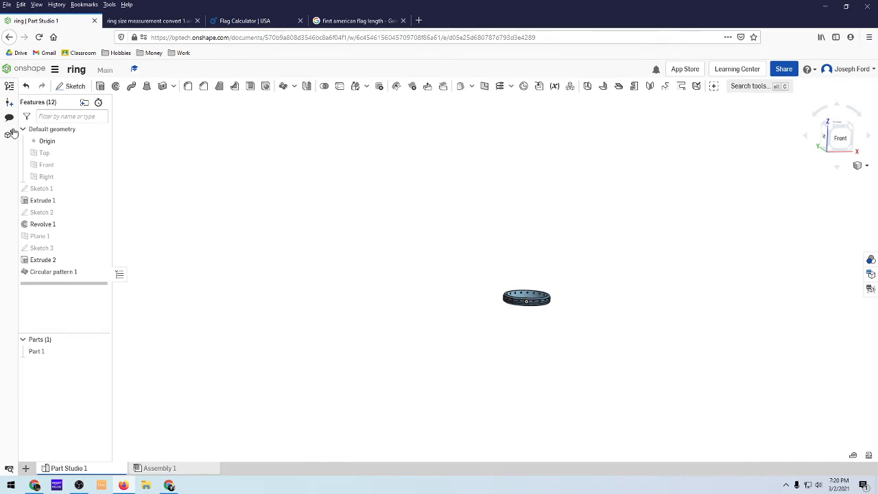
Hide the origin in the model's default geometry.
click(101, 141)
scroll(534, 336, up, 10)
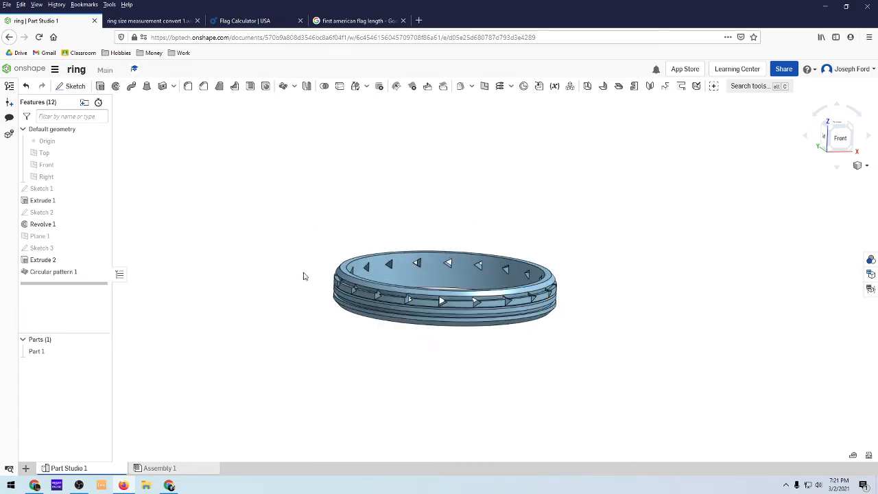
Examine the grooves, beveled edges and triangular cutouts of the ring from above, below and all sides.
right_drag(304, 275, 279, 307)
key(shift+7)
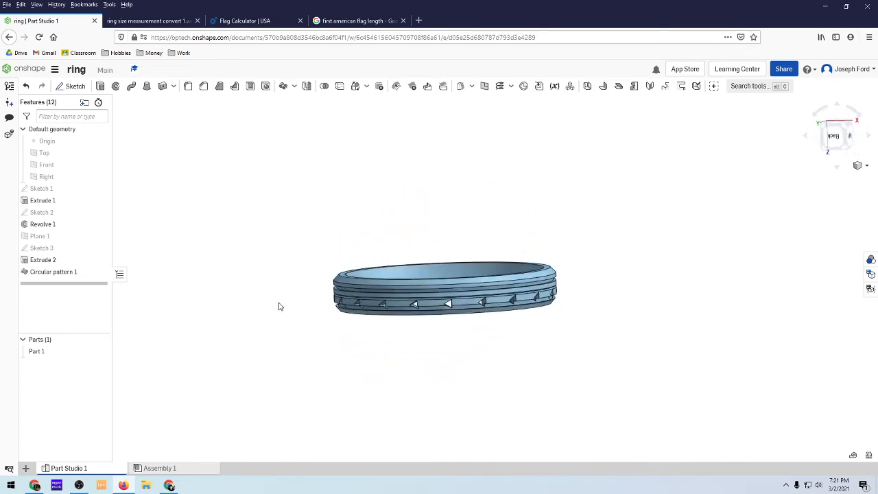
key(shift+1)
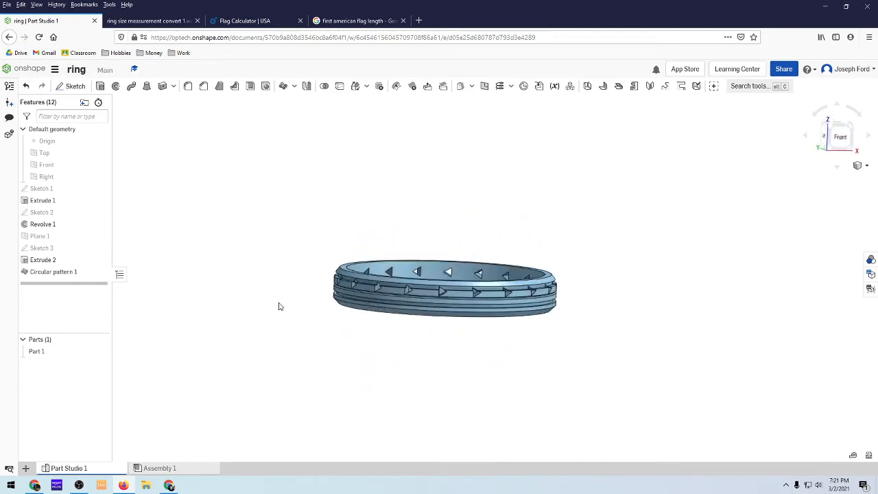
key(Up)
key(Up)
key(shift+Left)
key(shift+Left)
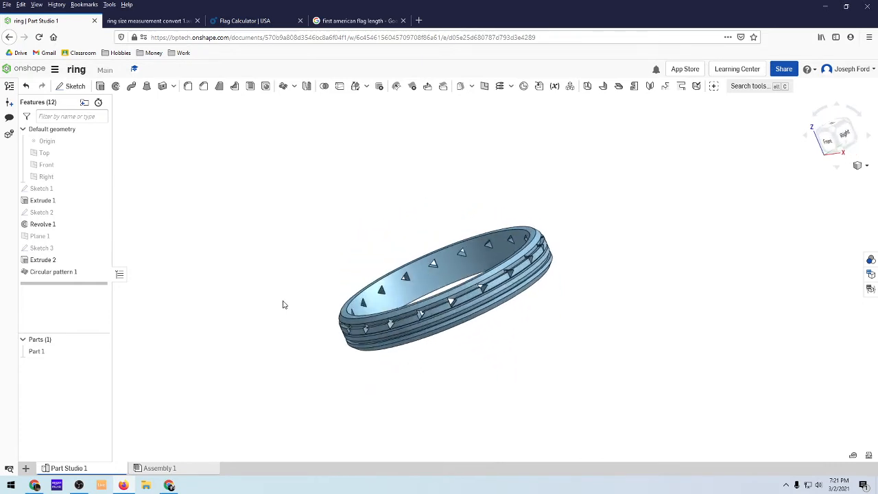
key(shift+Left)
key(shift+Left)
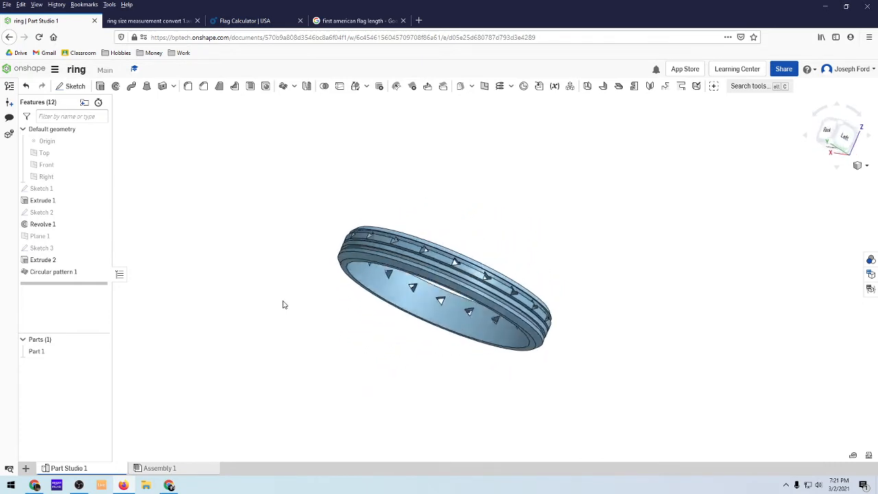
key(Left)
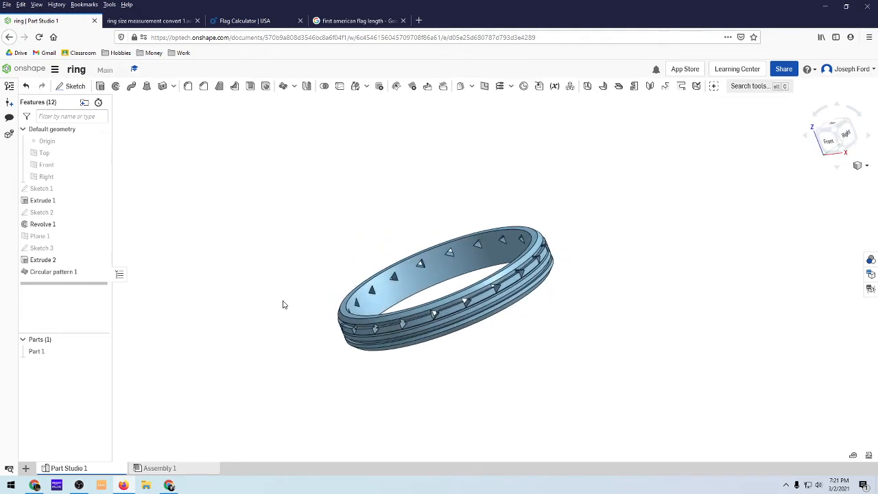
key(Down)
key(Up)
key(Up)
key(Up)
key(Up)
key(Up)
key(Up)
key(Up)
key(Up)
key(Up)
key(Up)
key(Up)
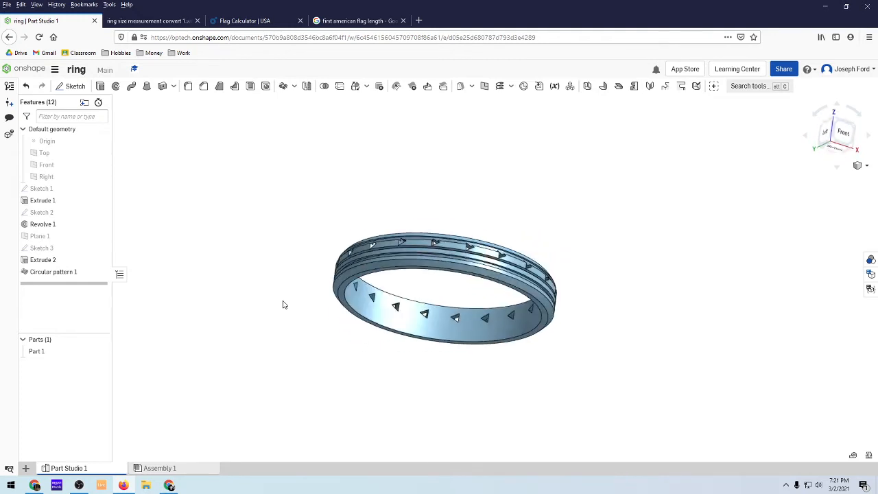
key(Up)
key(Up)
key(Up)
key(Up)
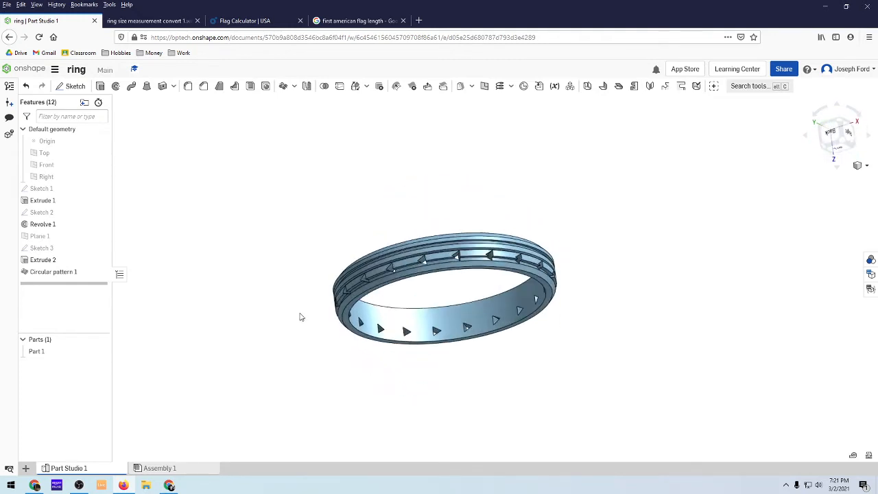
key(Up)
key(Up)
key(Up)
key(Up)
key(Up)
key(Up)
key(Up)
key(Up)
key(Up)
key(Up)
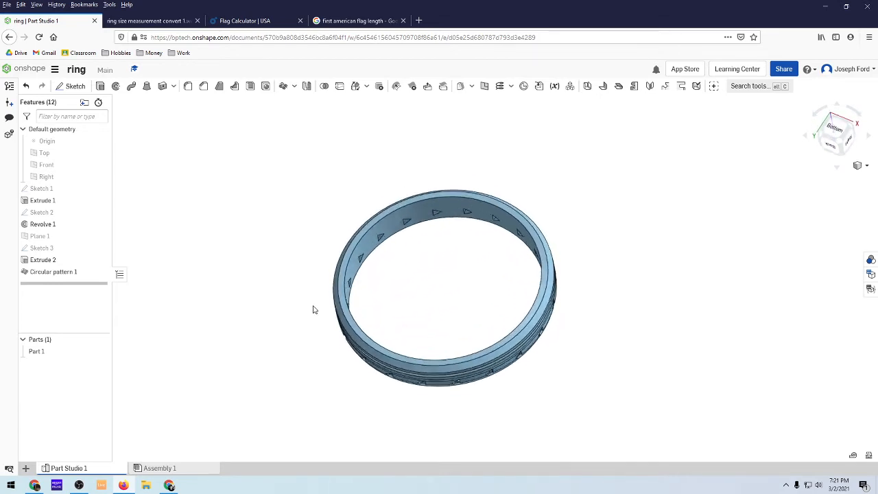
key(Up)
key(Up)
key(Up)
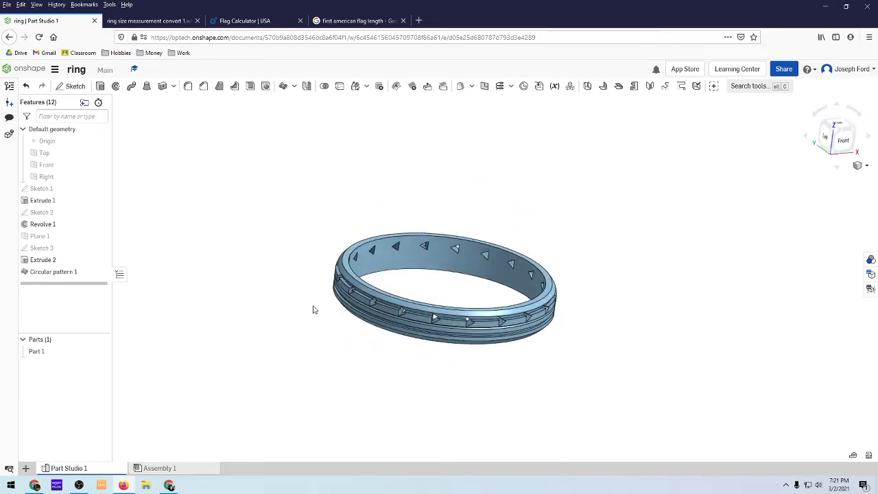
key(Left)
key(Left)
key(Left)
key(Left)
key(Left)
key(Left)
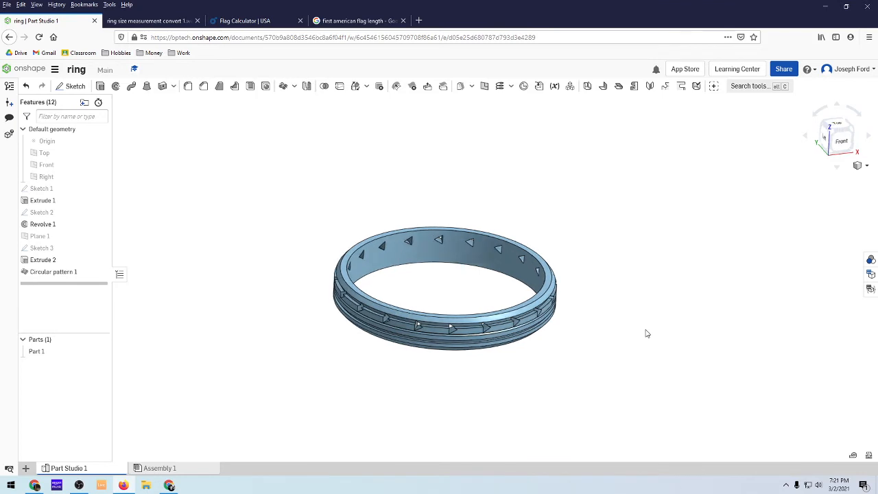
key(Right)
key(Right)
key(Right)
key(Right)
key(Right)
key(Right)
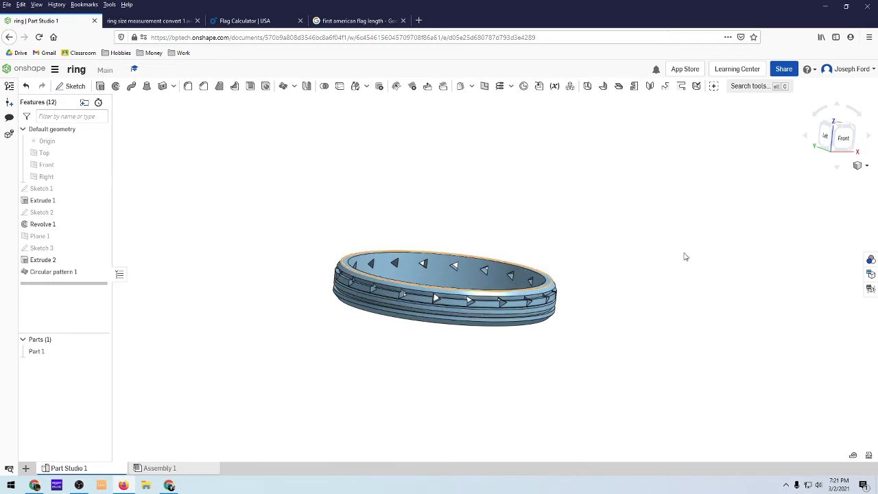
Turn on perspective display for the ring model.
click(867, 167)
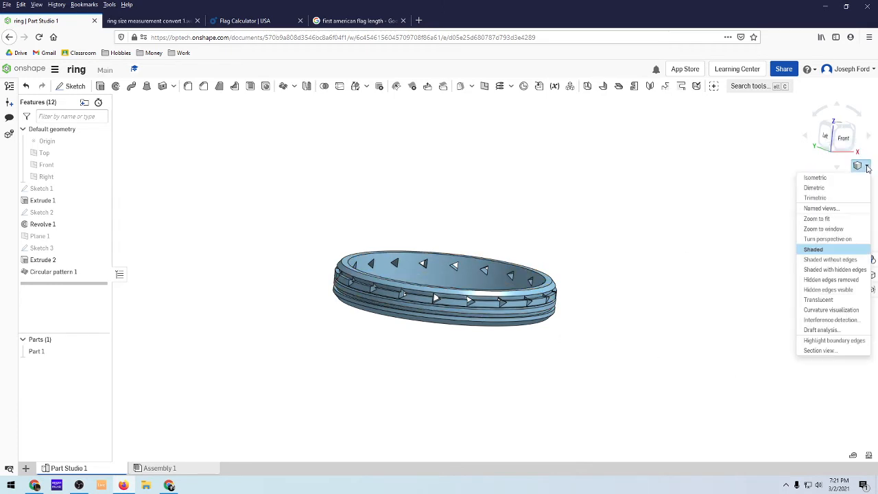
click(851, 239)
Inspect the ring in perspective from all around, including its inner wall, grooves and triangular cutouts.
key(Up)
key(Up)
key(Up)
key(Up)
key(Up)
key(Up)
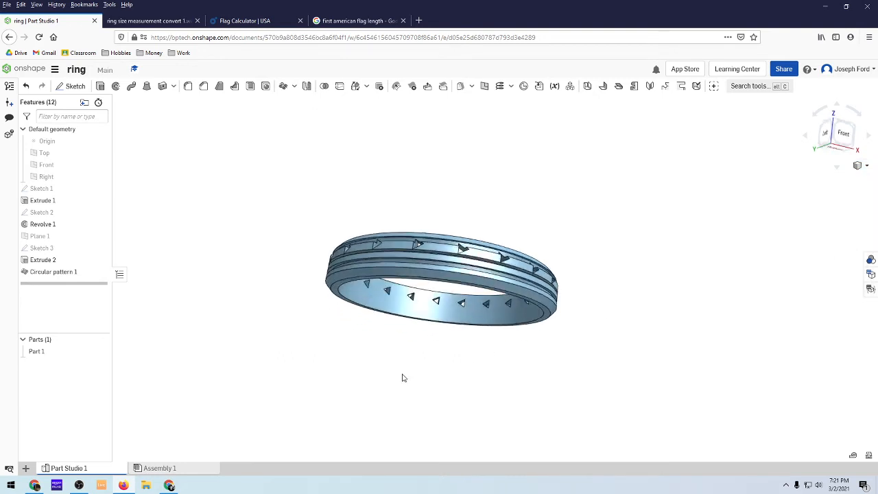
key(Up)
key(Up)
key(Up)
key(Up)
key(Up)
key(Up)
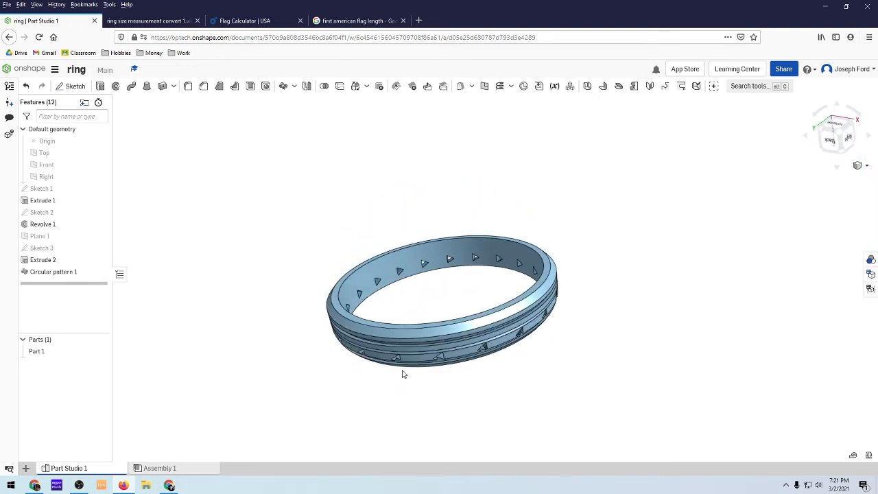
key(Up)
key(Up)
key(Up)
key(Up)
key(Up)
key(Up)
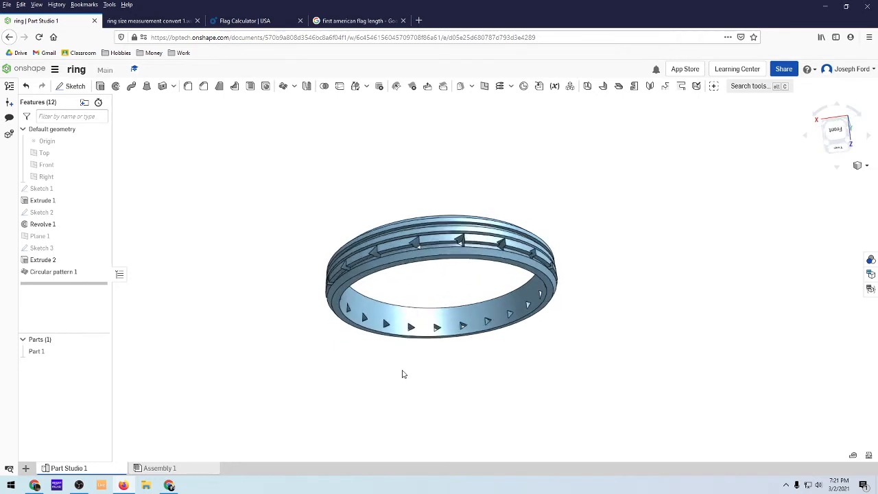
key(Up)
key(Up)
key(Up)
key(Up)
key(Up)
key(Up)
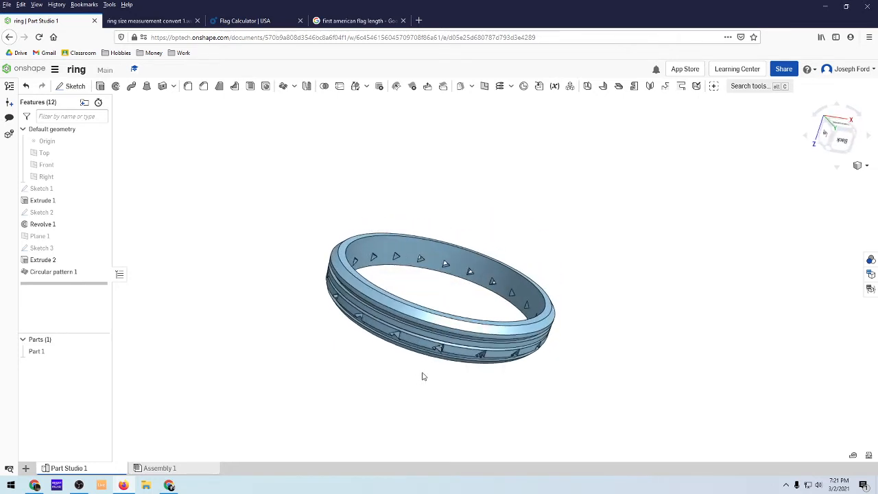
key(Up)
key(Up)
key(Up)
key(Up)
key(Up)
key(Up)
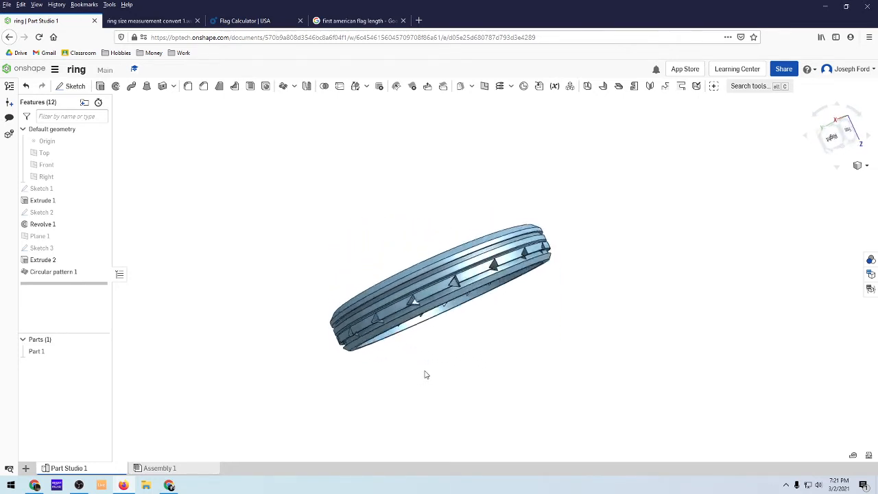
key(Up)
key(Up)
key(Up)
key(Up)
key(Up)
key(Up)
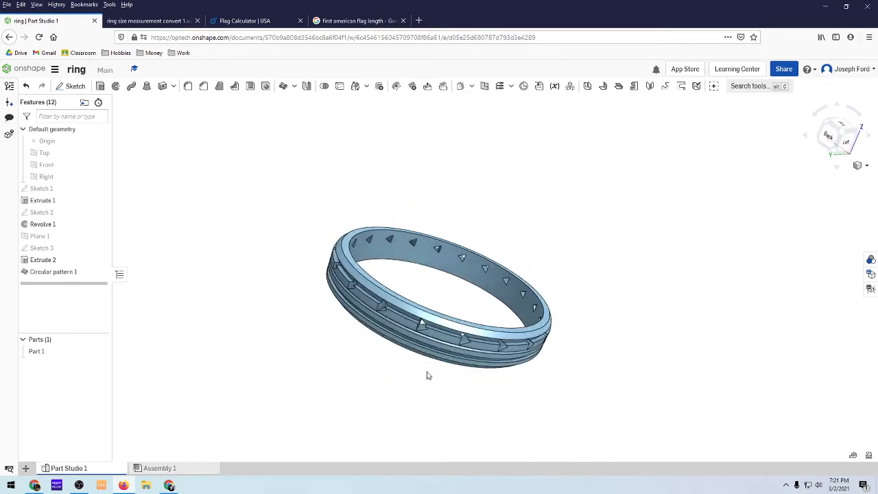
key(Up)
key(Up)
key(Up)
key(Up)
key(Up)
key(Up)
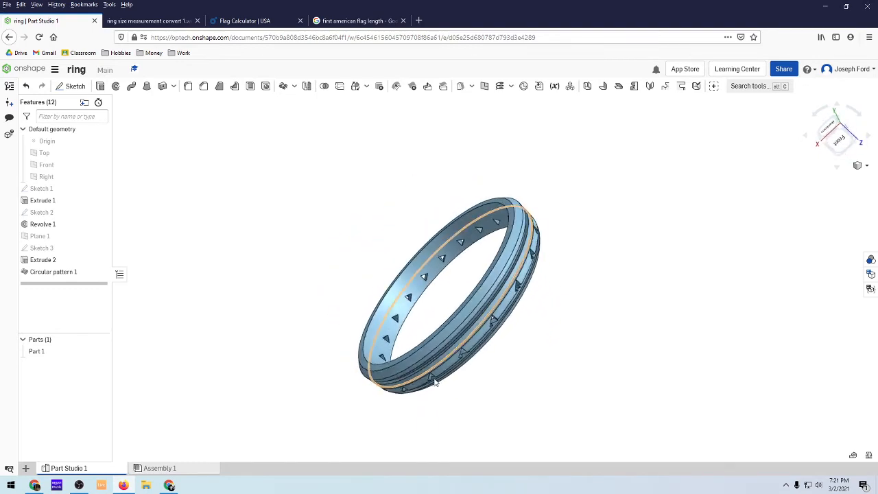
key(Up)
key(Up)
key(Up)
key(Up)
key(Up)
key(Up)
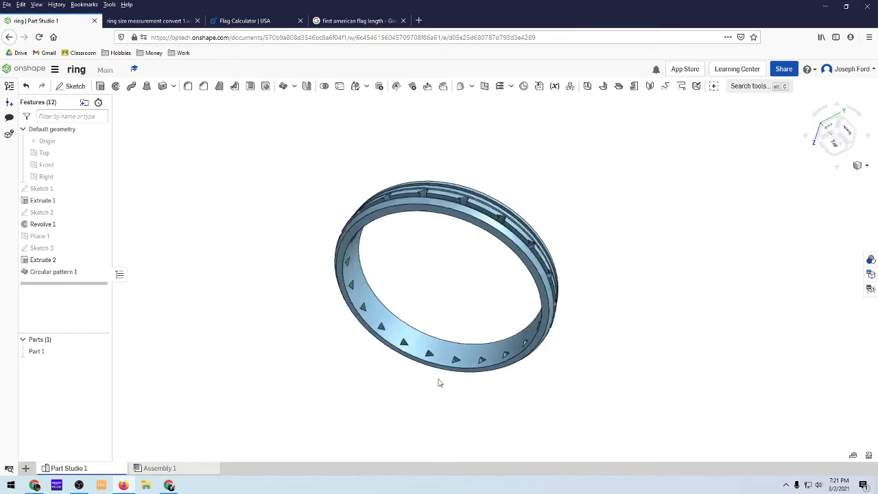
key(Up)
key(Up)
key(Up)
key(Up)
key(Up)
key(Up)
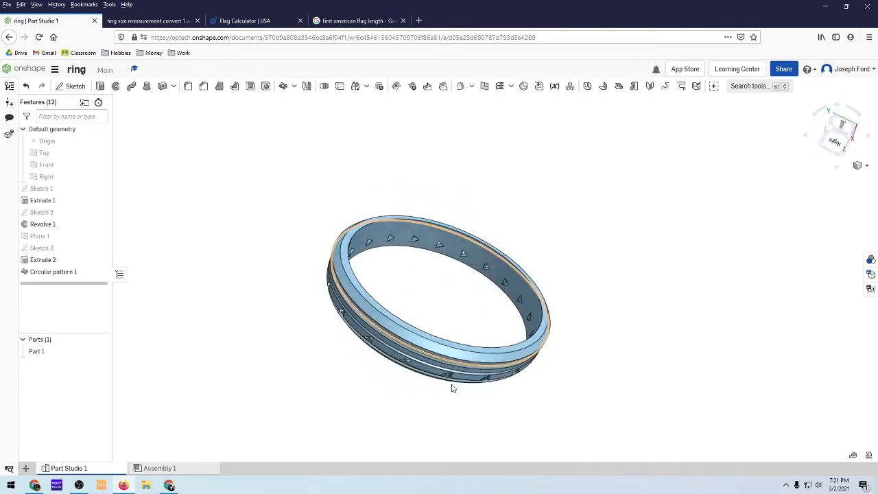
key(Up)
key(Up)
key(Up)
key(Up)
key(Up)
key(Up)
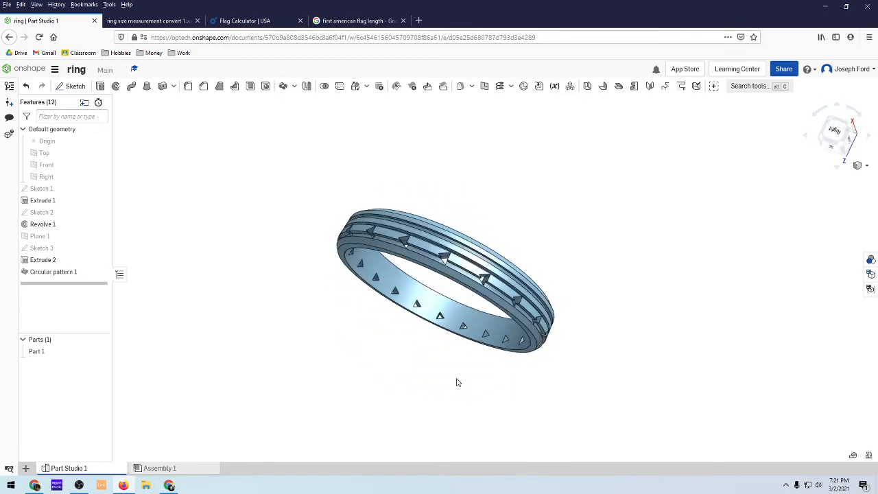
key(Up)
key(Up)
key(Up)
key(Up)
key(Up)
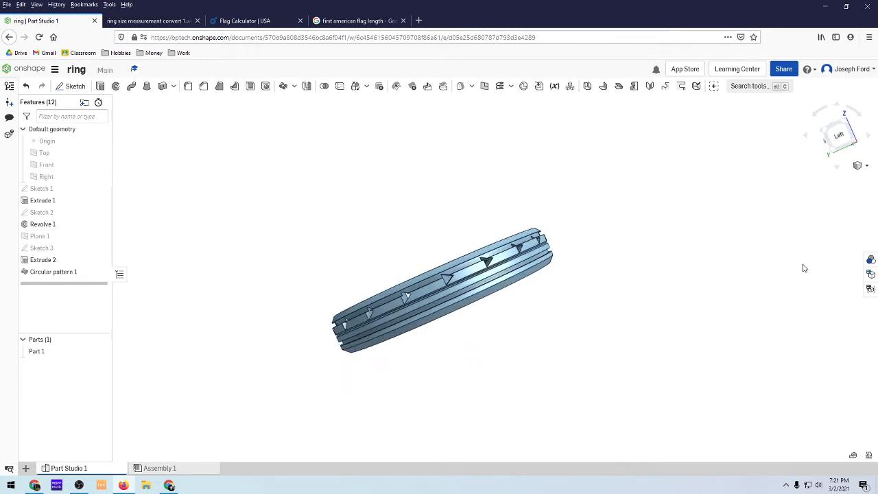
Display the ring shaded without edges and check its look from several angles.
click(864, 169)
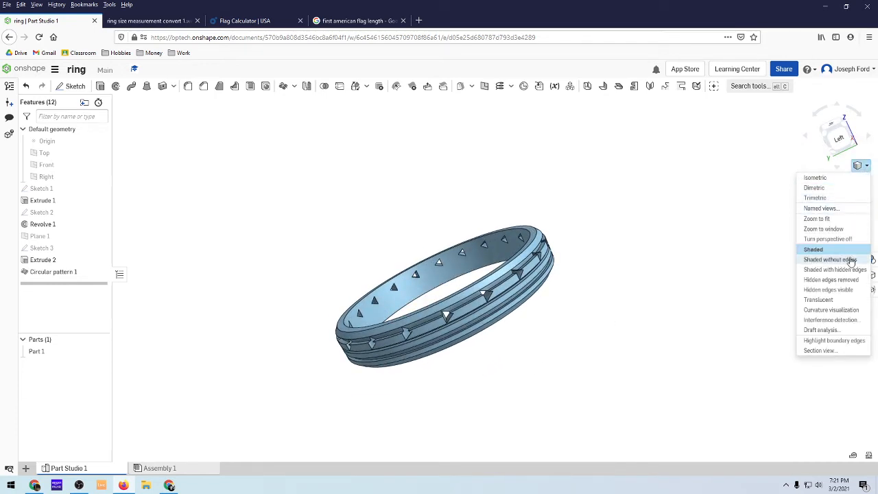
click(828, 260)
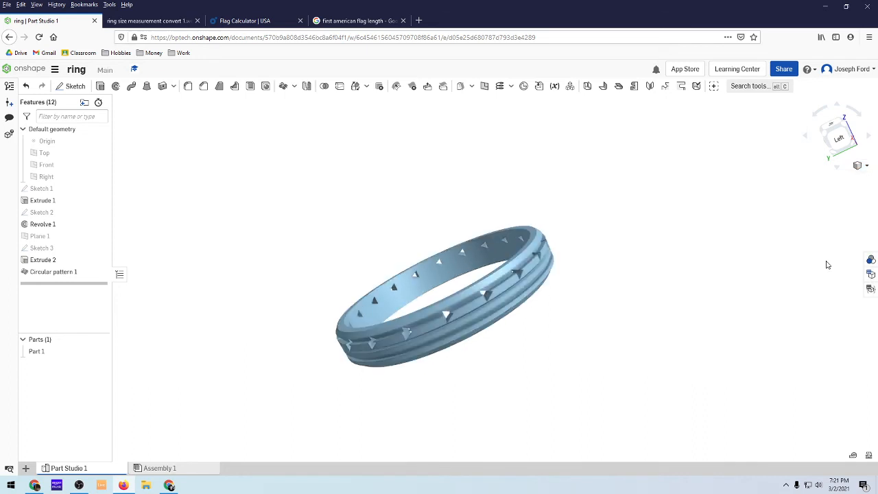
right_drag(313, 365, 287, 330)
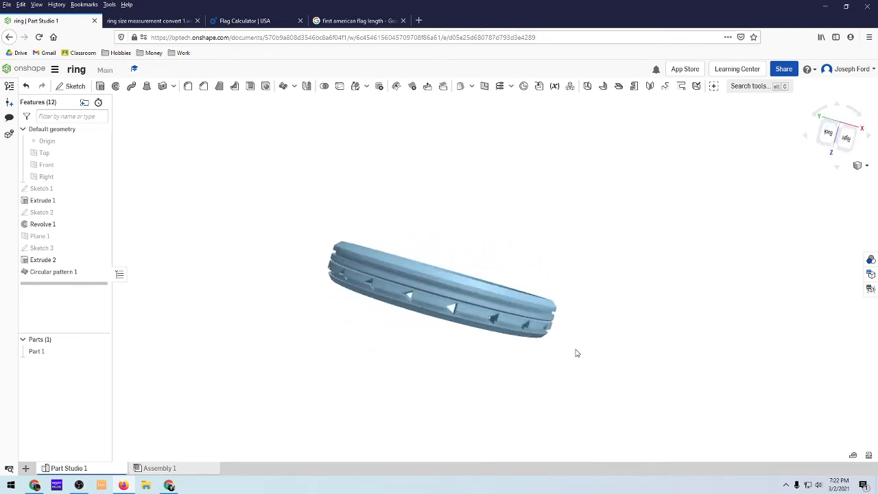
right_drag(577, 364, 539, 360)
right_drag(818, 257, 797, 283)
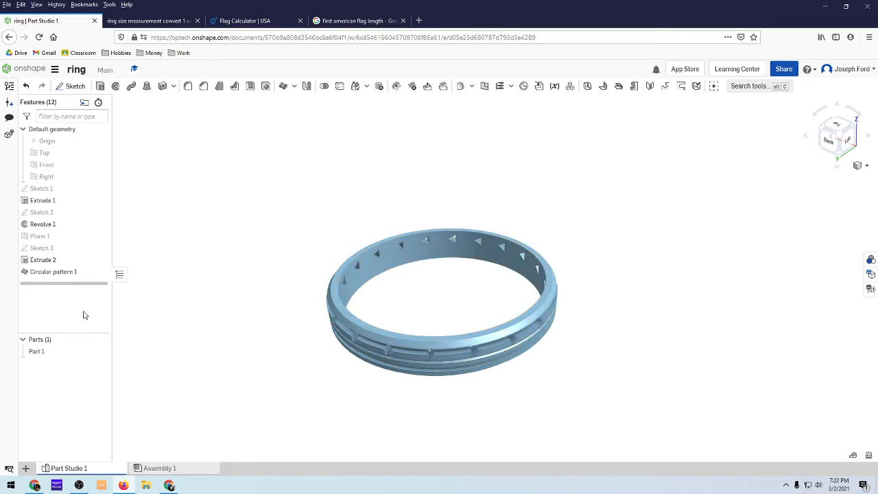
Edit the ring part's appearance, trying several palette colors and choosing the dark slate grey #707980.
right_click(36, 352)
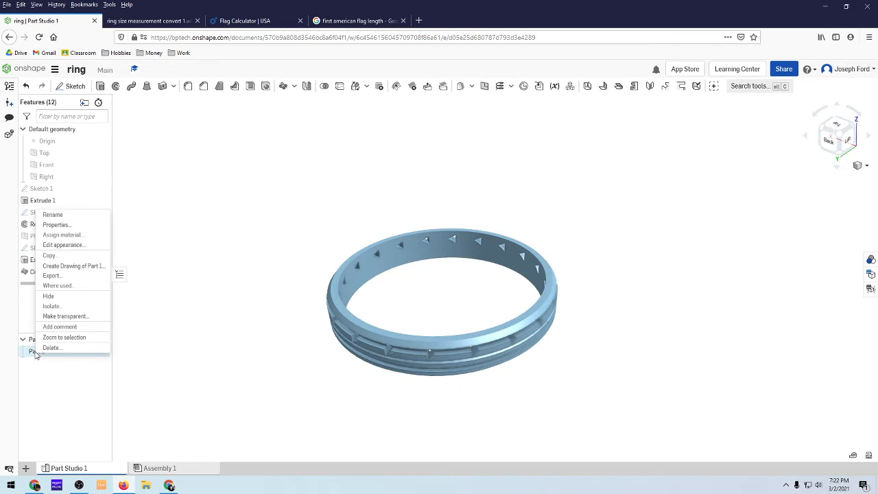
click(79, 246)
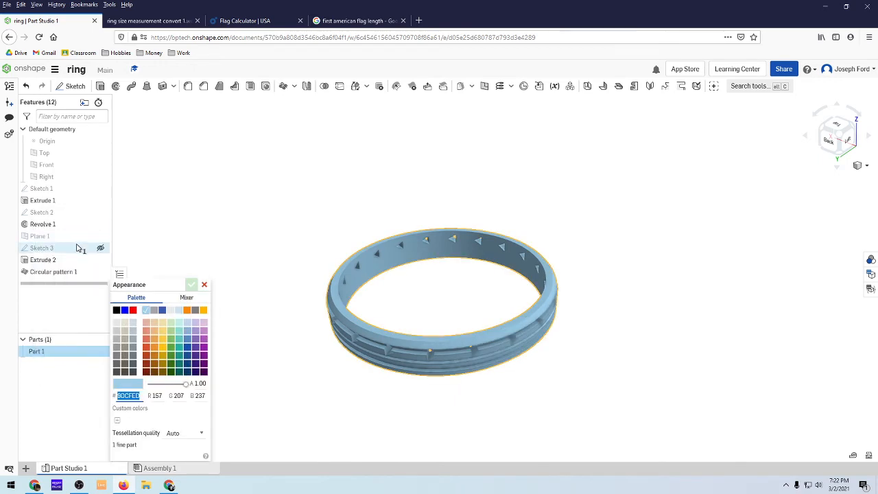
click(186, 310)
click(204, 310)
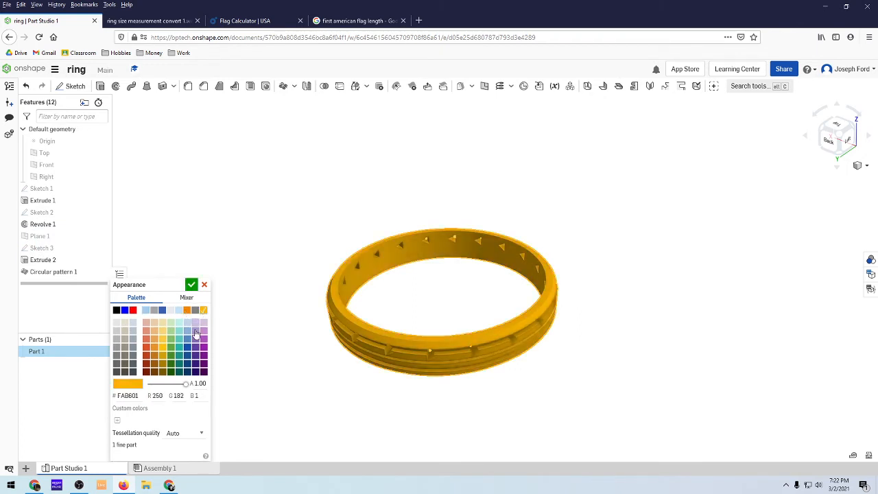
click(133, 322)
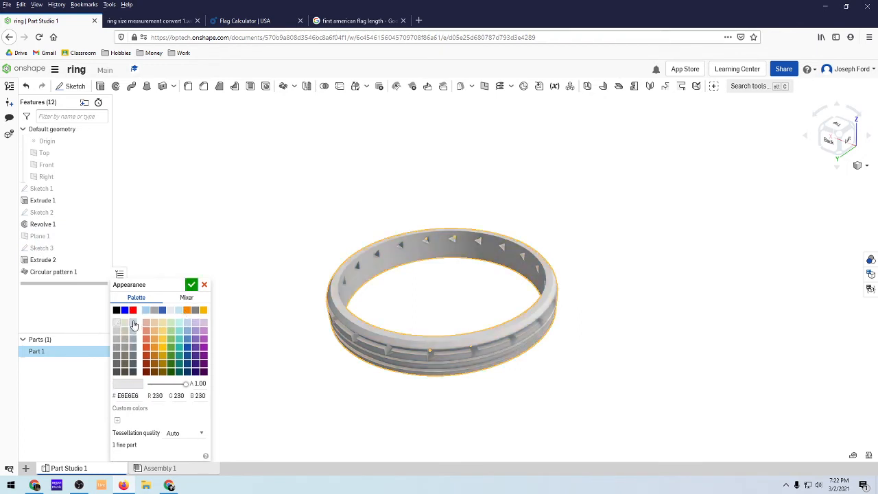
click(133, 331)
click(134, 356)
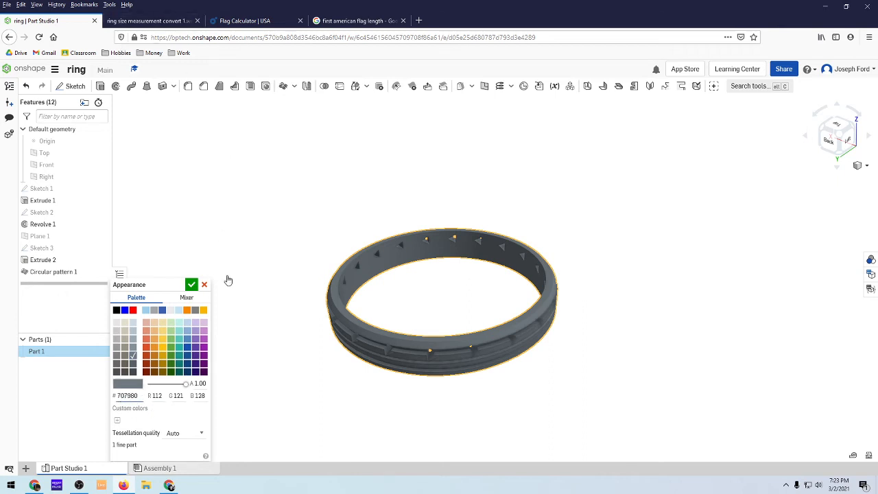
Switch to the web search page and search for "gold rgb code".
click(360, 21)
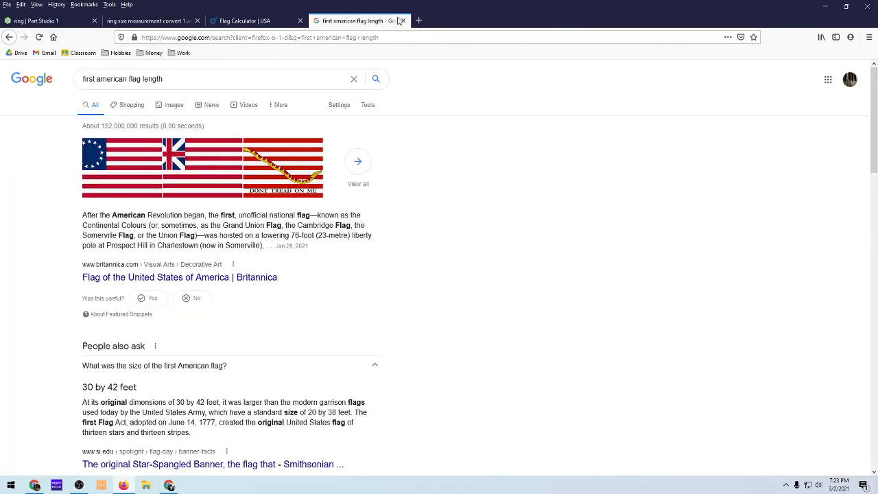
double_click(180, 84)
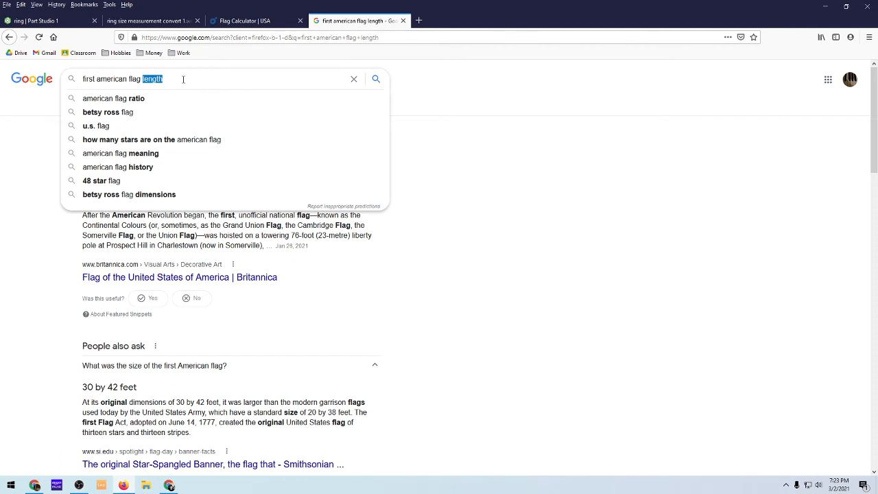
triple_click(183, 80)
text(gold f)
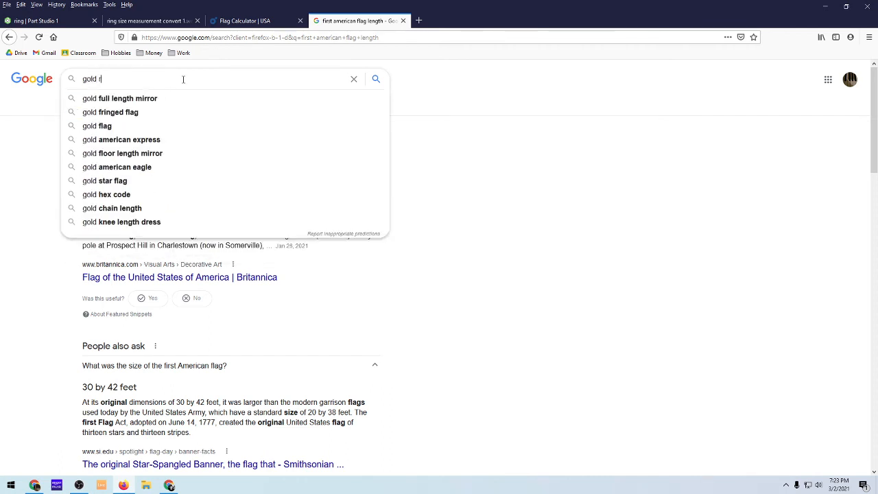
key(BackSpace)
text(rgb code)
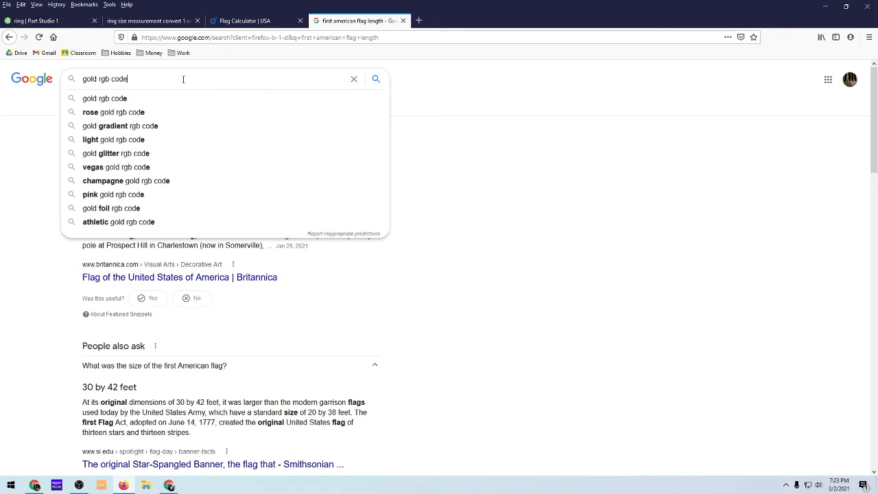
key(Return)
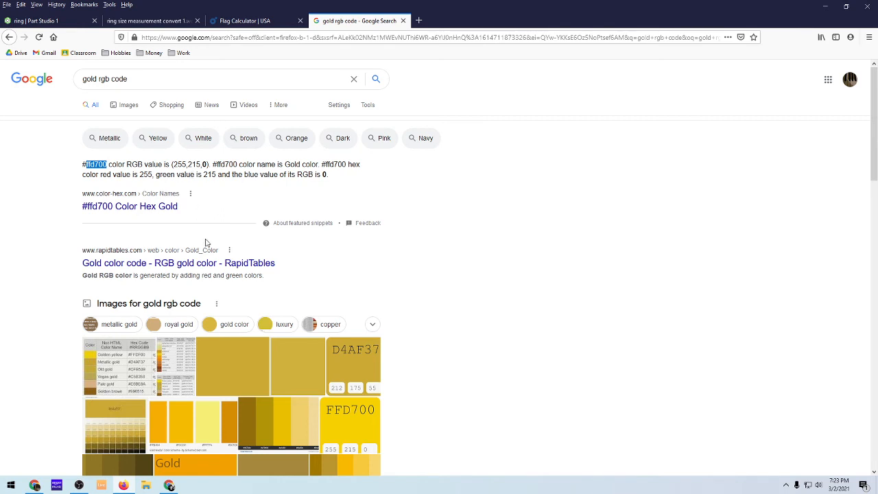
Return to the ring model and set the part's appearance to the gold color with hex code FFD700.
click(59, 23)
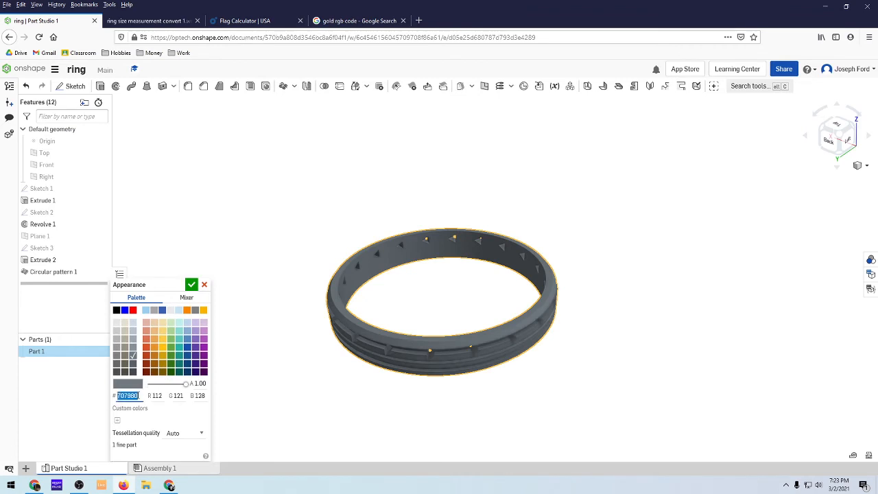
text(FFD700)
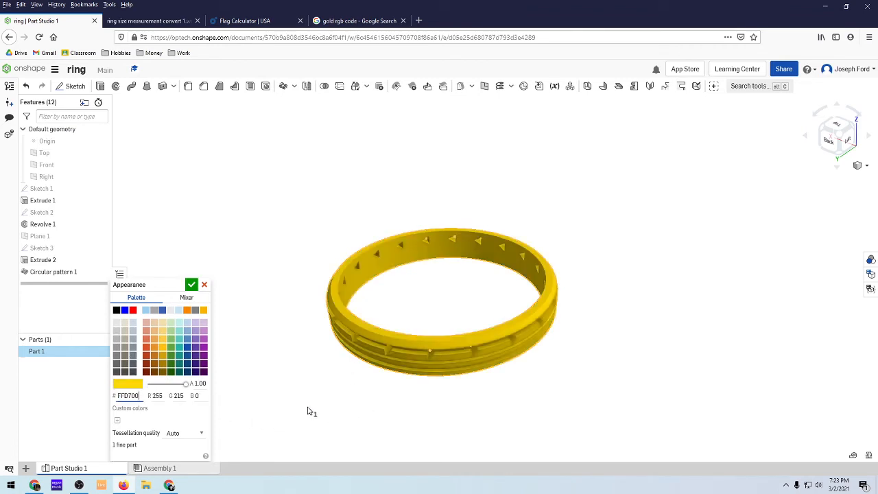
mouse_move(317, 395)
right_down()
mouse_move(323, 386)
mouse_move(308, 361)
mouse_move(325, 391)
right_up()
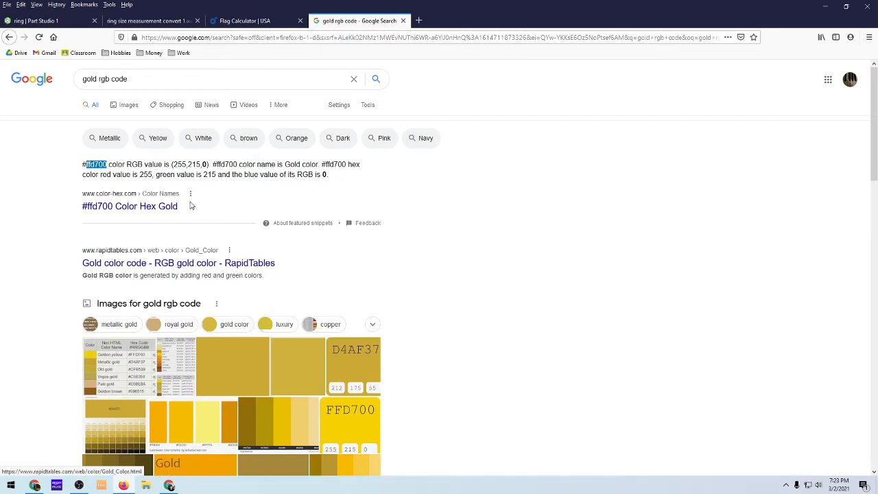
Look through the gold search results for a deeper shade and apply hex color F9A602 to the ring part.
scroll(240, 219, down, 3)
scroll(243, 217, down, 2)
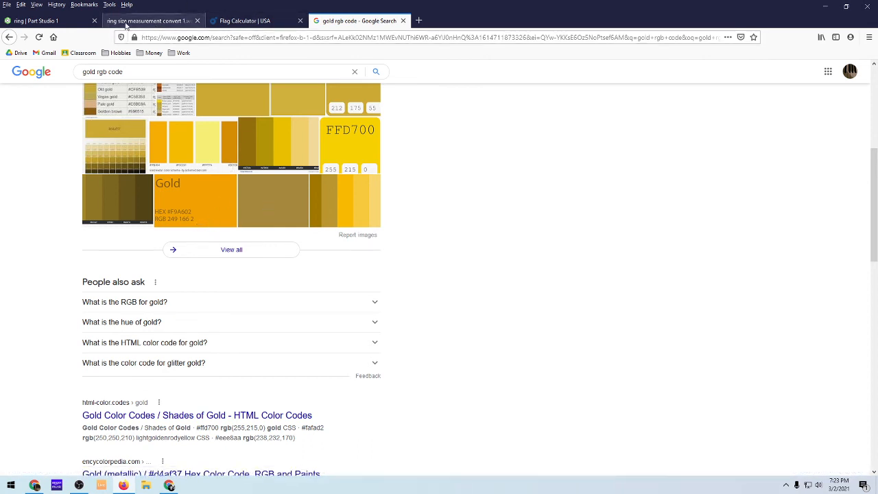
click(62, 22)
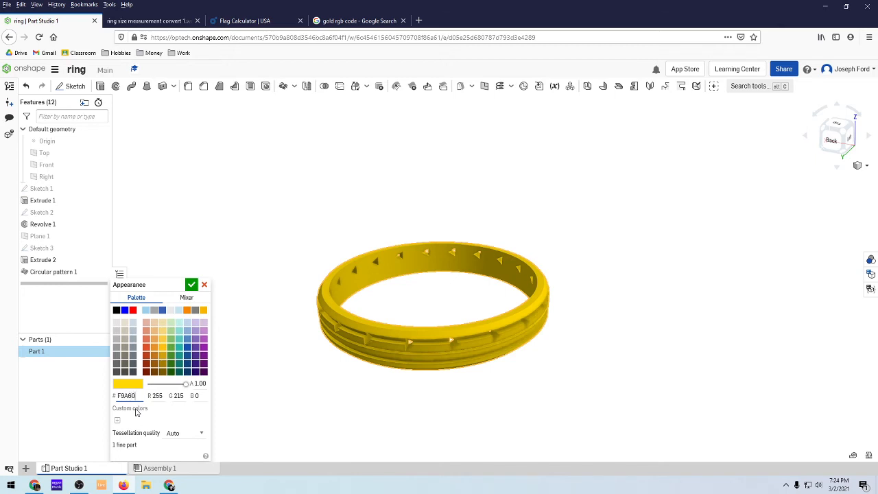
text(F9A602)
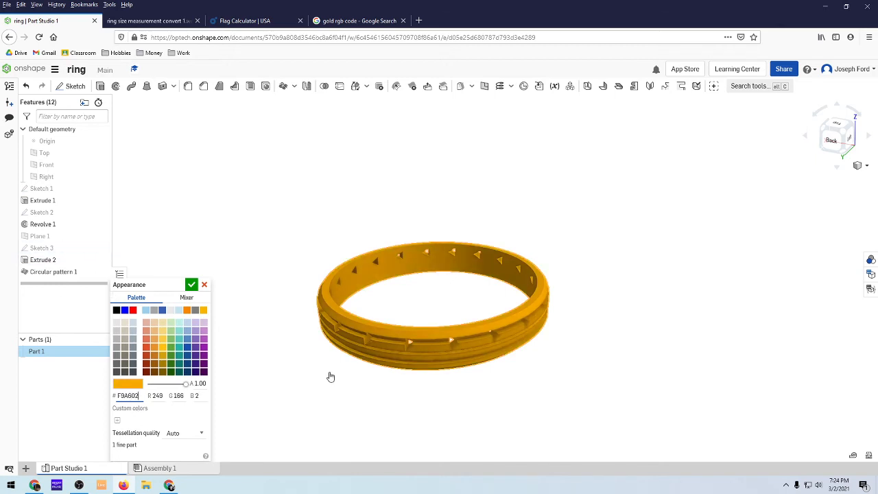
right_drag(478, 340, 405, 400)
click(186, 297)
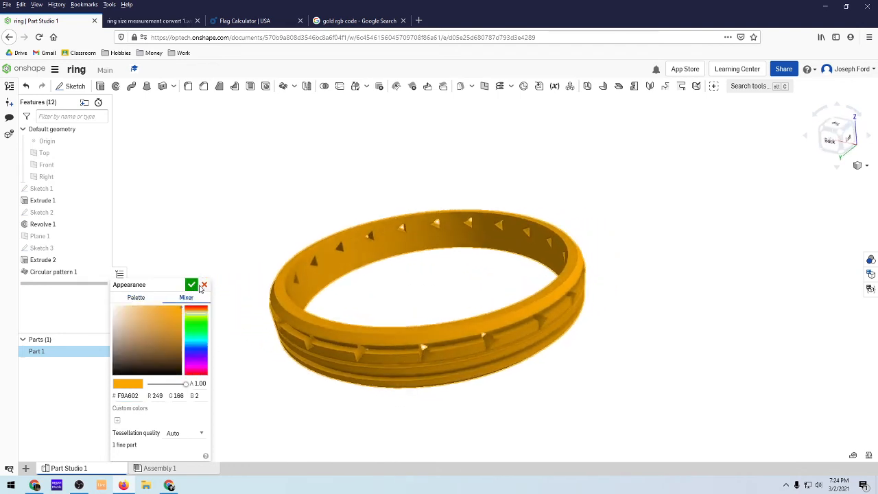
click(191, 286)
mouse_move(249, 380)
right_down()
mouse_move(251, 364)
mouse_move(309, 361)
mouse_move(254, 370)
mouse_move(250, 384)
right_up()
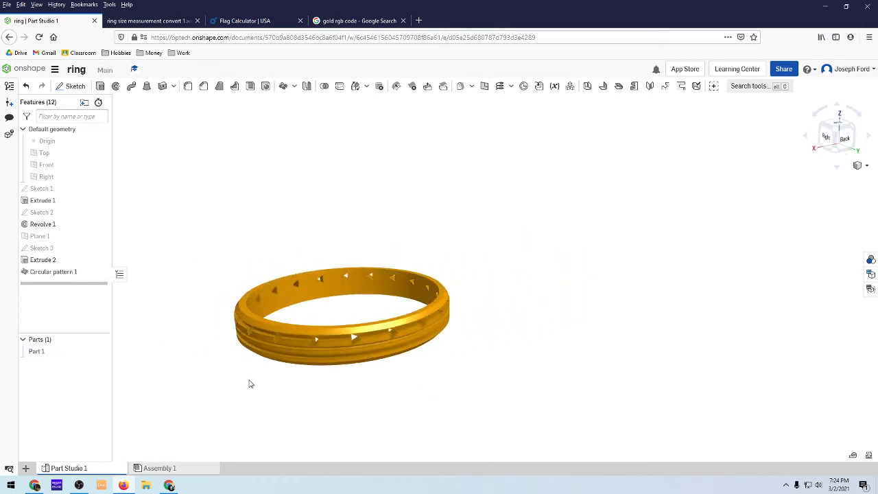
Add a black #000000 face appearance to the circular pattern of triangular cutouts.
right_click(66, 278)
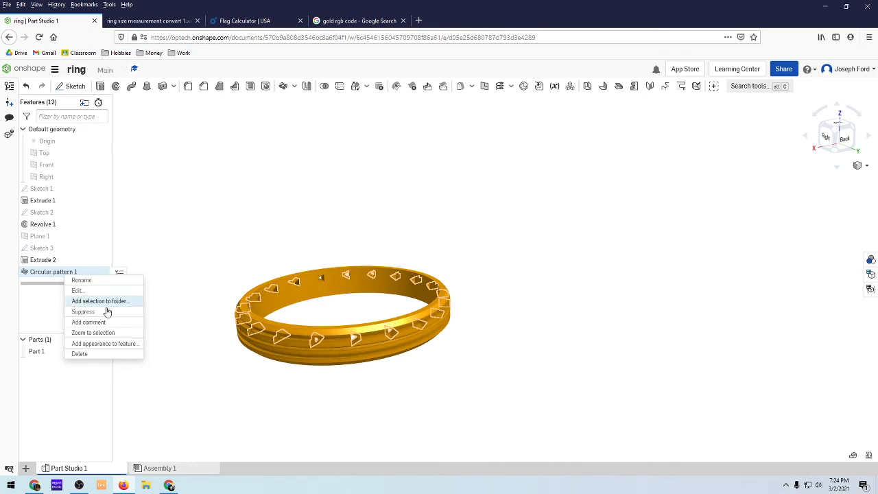
click(114, 344)
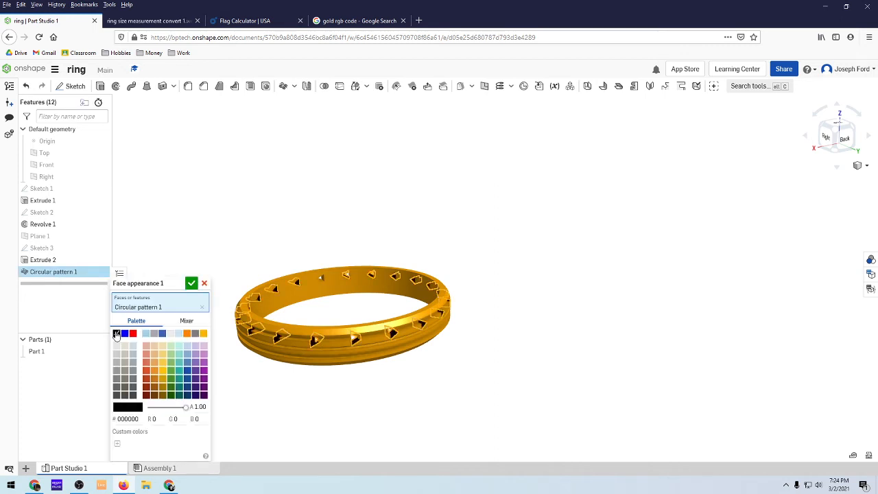
click(192, 283)
right_drag(277, 384, 204, 313)
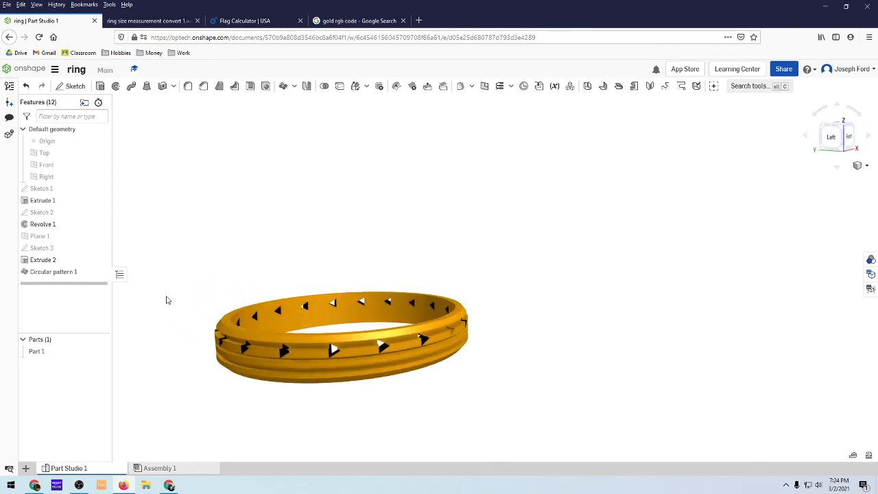
Start a face appearance for the Revolve 1 feature and search the web for "silver rgb code".
right_click(58, 224)
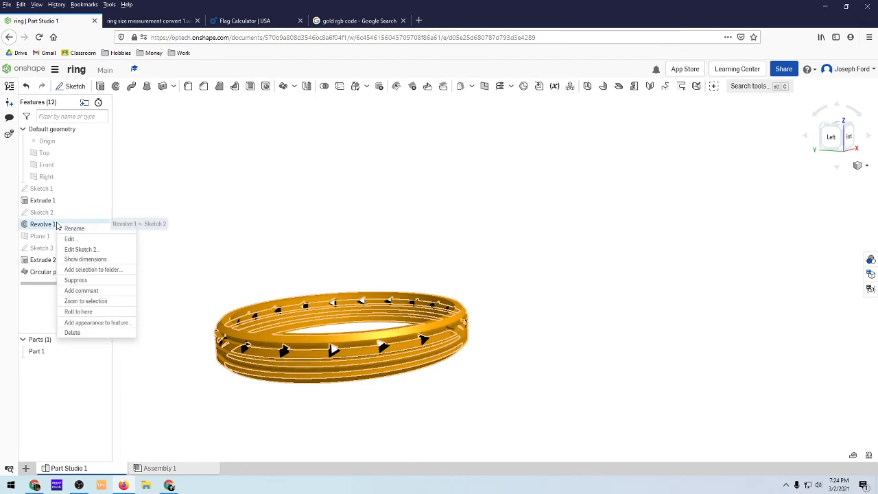
click(96, 323)
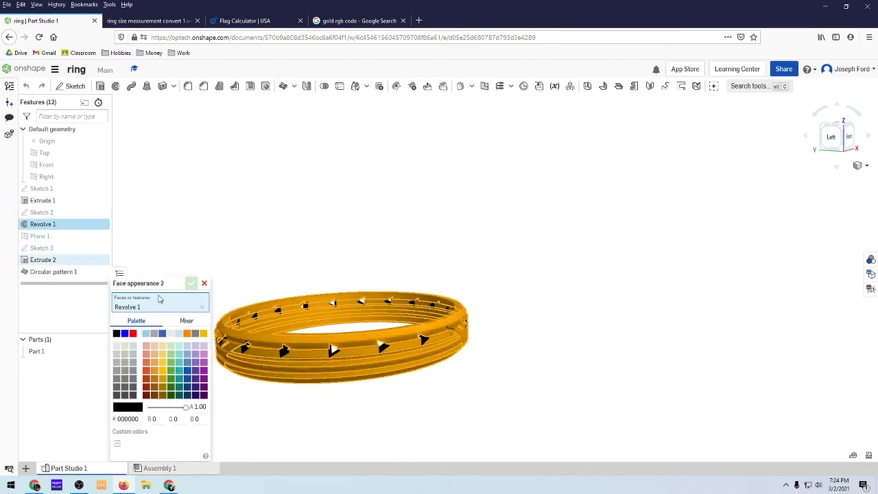
click(348, 21)
scroll(100, 163, up, 5)
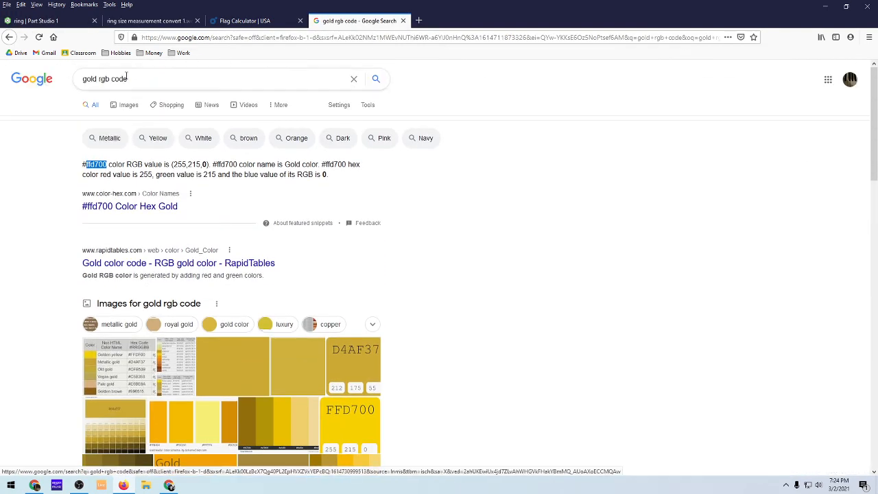
double_click(90, 79)
text(silver)
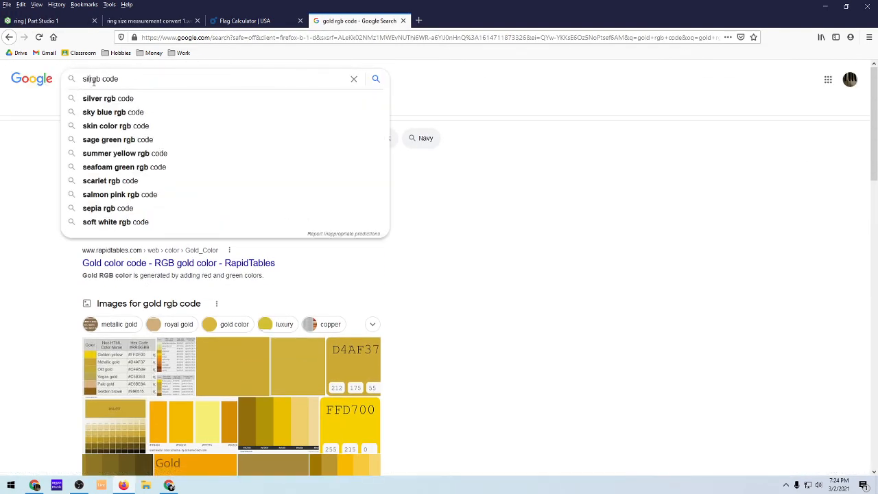
key(Return)
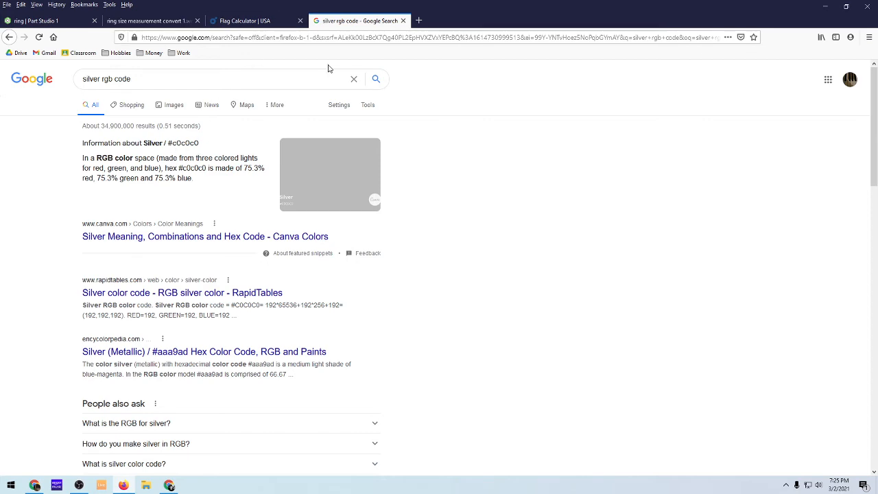
Return to the ring model and give the Revolve 1 faces the silver color with hex code C0C0C0.
click(240, 20)
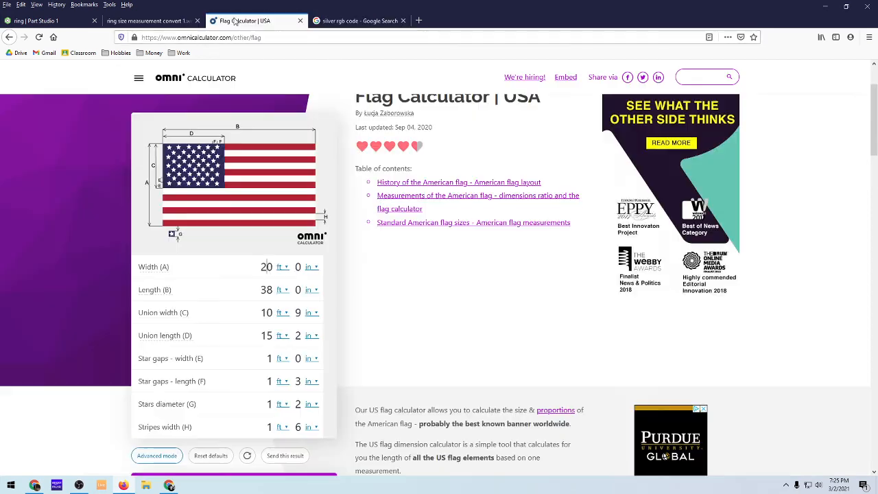
click(164, 22)
click(35, 21)
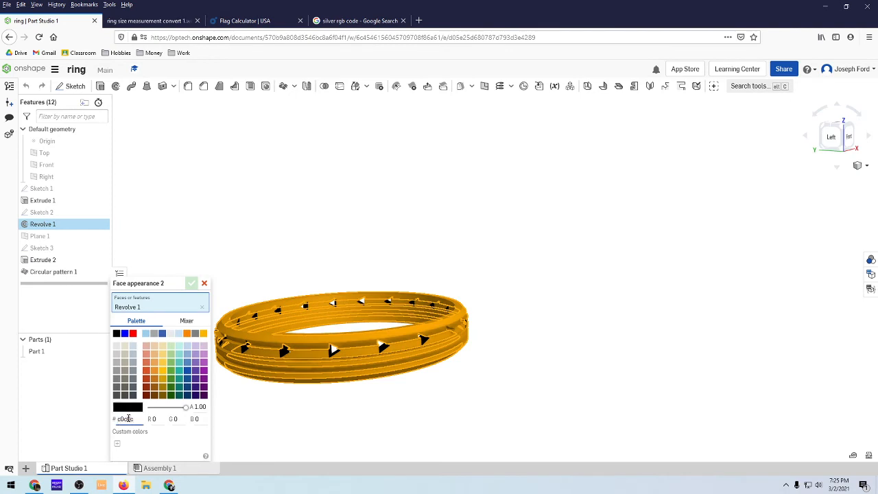
text(0C0C0)
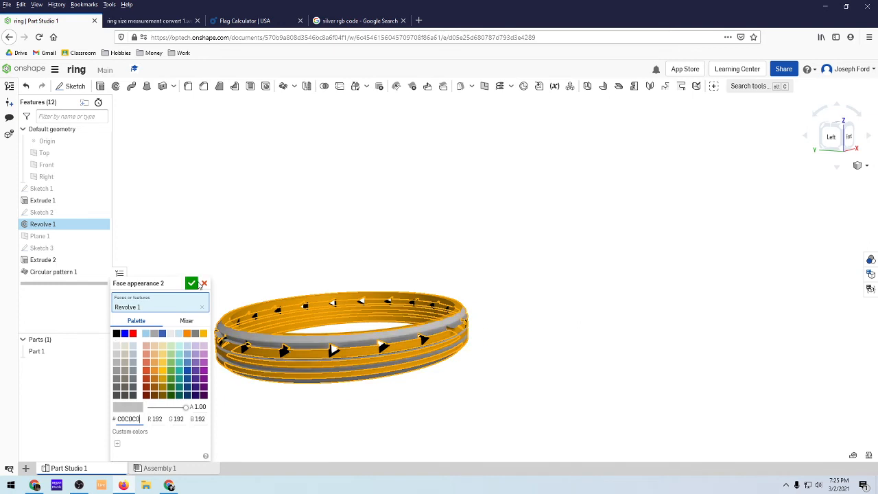
click(192, 284)
Inspect the recolored ring from several angles, including its inner wall and the bottom view.
right_drag(247, 408, 441, 197)
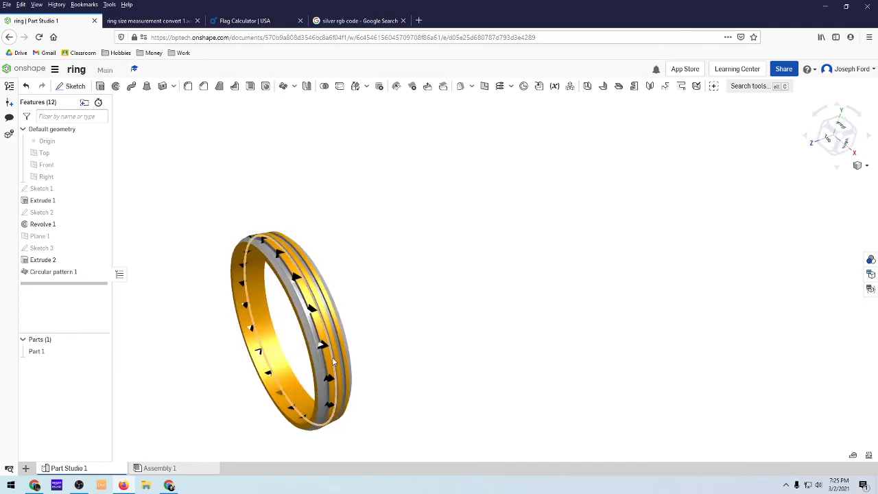
scroll(334, 361, down, 4)
scroll(300, 363, up, 4)
right_drag(299, 355, 337, 458)
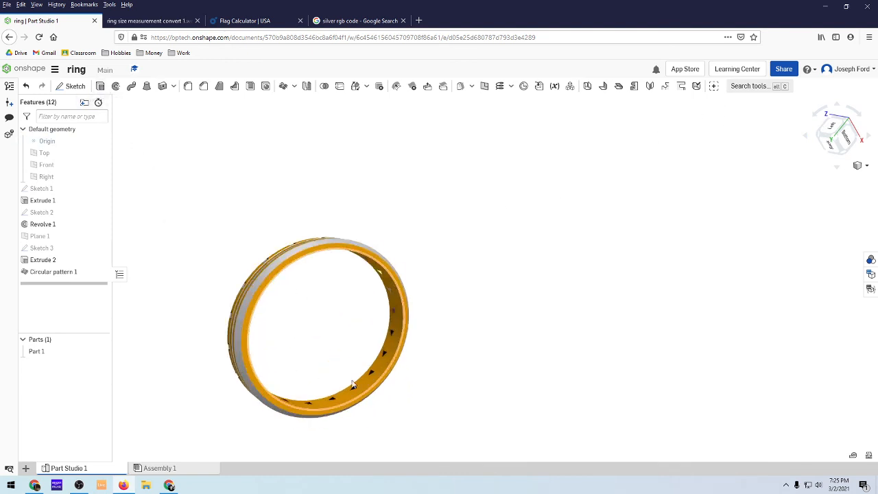
click(846, 137)
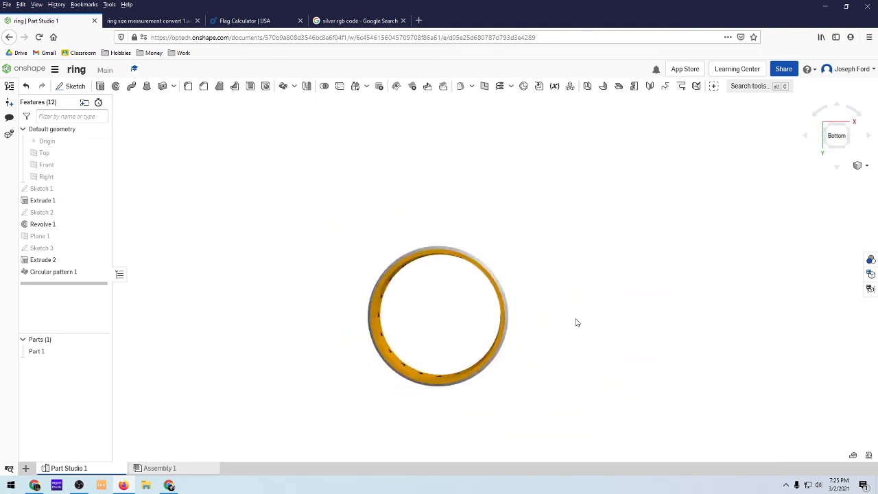
scroll(443, 336, up, 4)
click(842, 144)
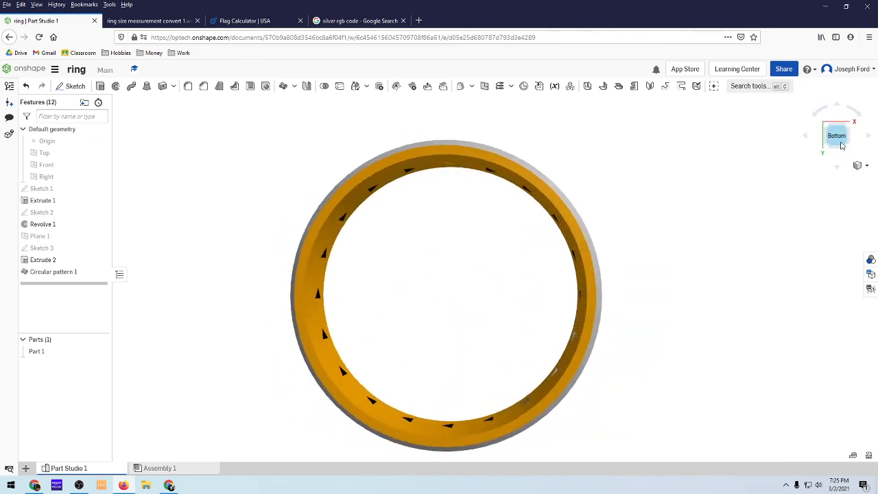
scroll(590, 282, down, 3)
Turn off perspective display and check the ring in the flat bottom view.
click(865, 166)
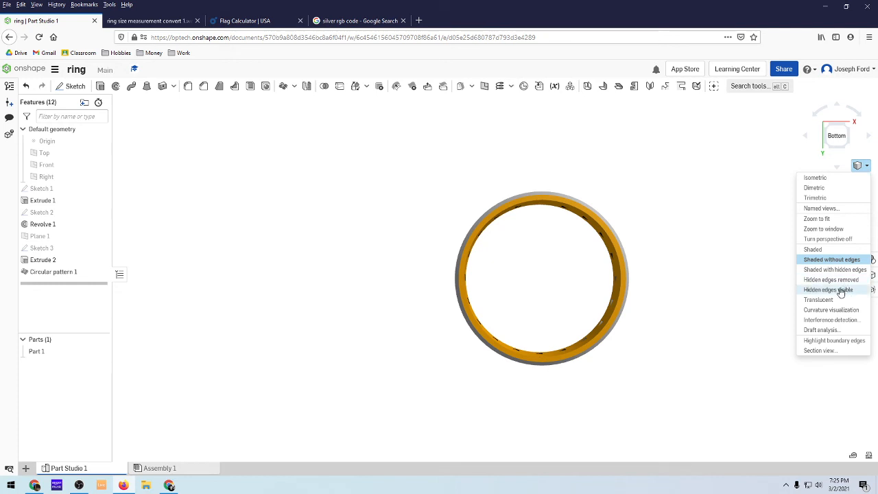
click(827, 239)
scroll(651, 290, up, 3)
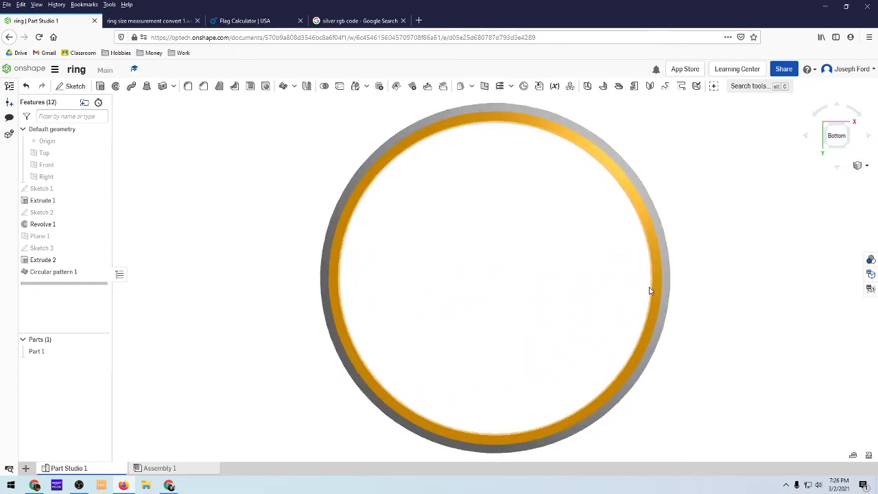
scroll(672, 352, down, 2)
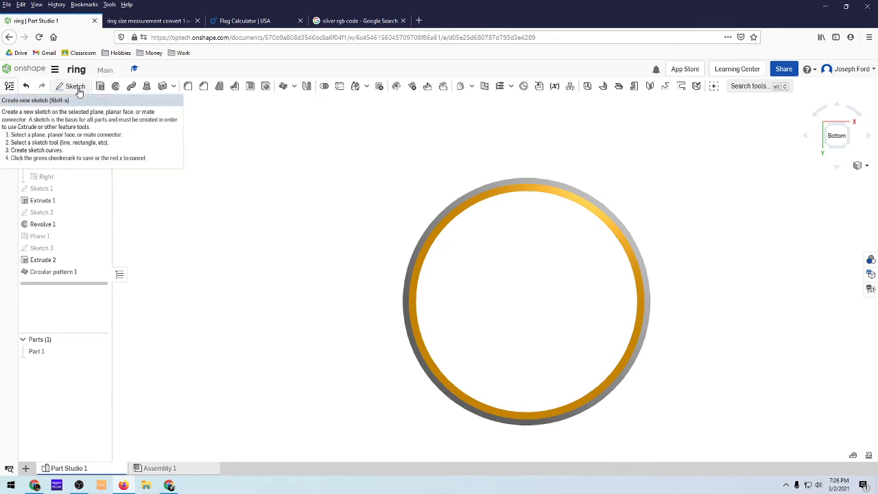
Start a new sketch on the Top plane with the ring seen from below.
click(75, 87)
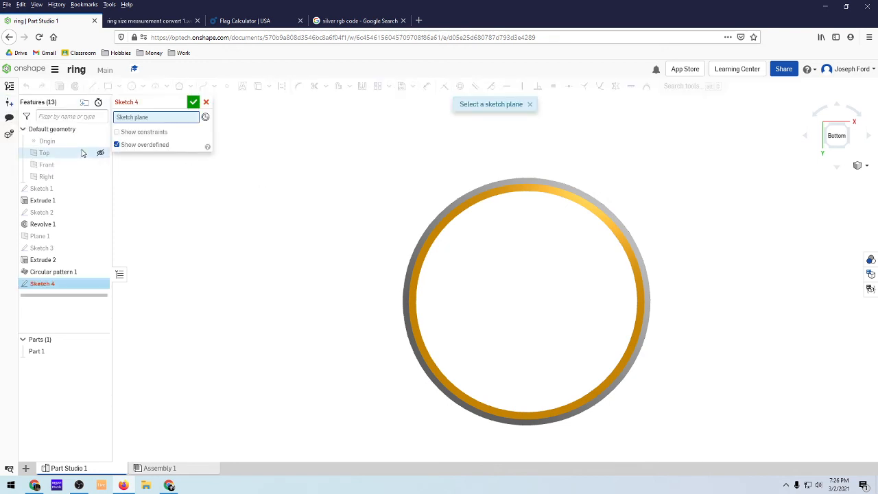
scroll(511, 312, down, 10)
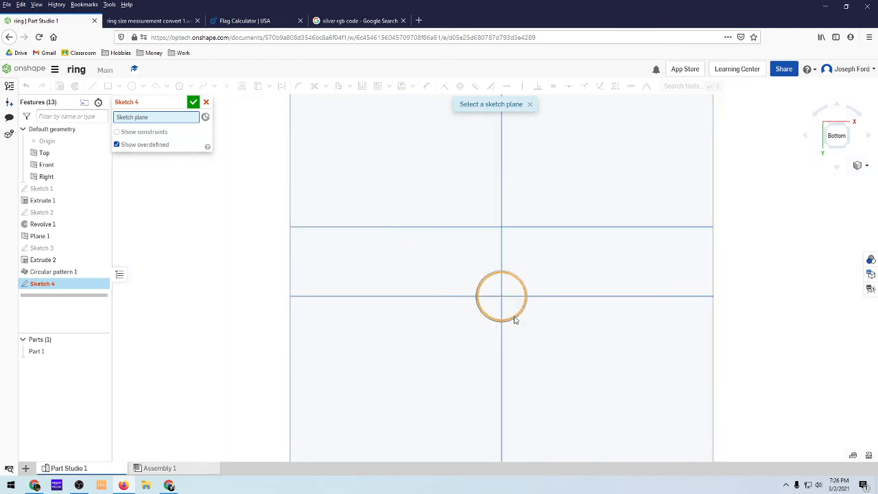
scroll(528, 266, up, 2)
scroll(566, 293, up, 1)
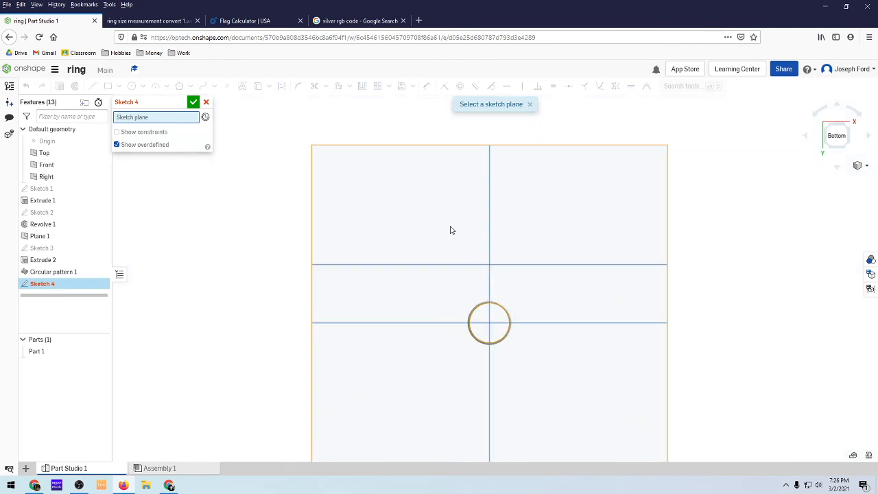
click(524, 344)
scroll(511, 329, up, 8)
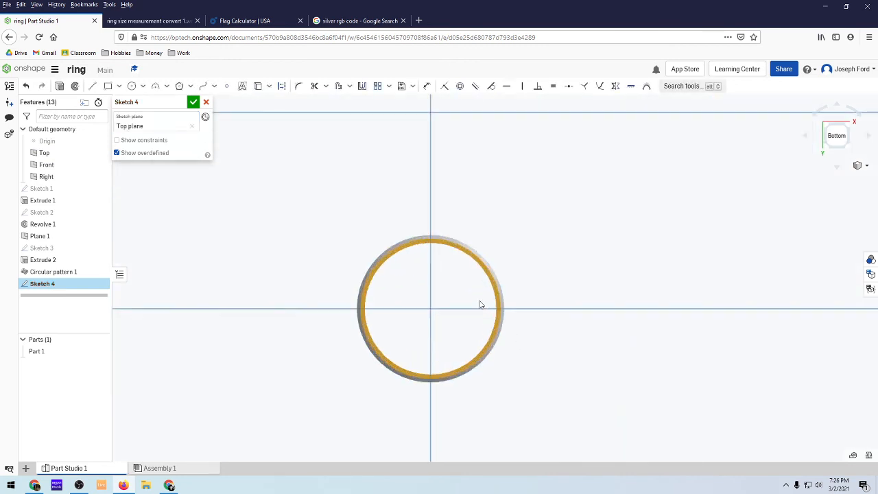
Sketch a rectangle about 8.8 mm by 7 mm around the ring's center and finish the sketch.
scroll(384, 410, up, 2)
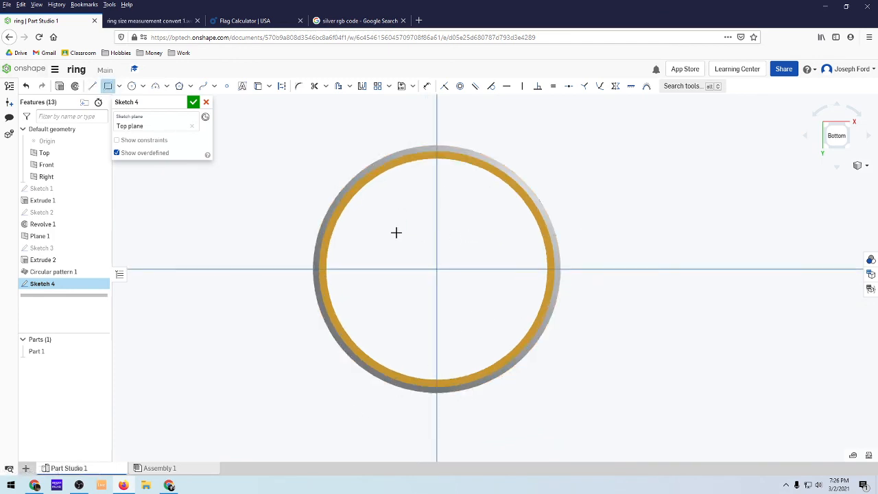
click(495, 311)
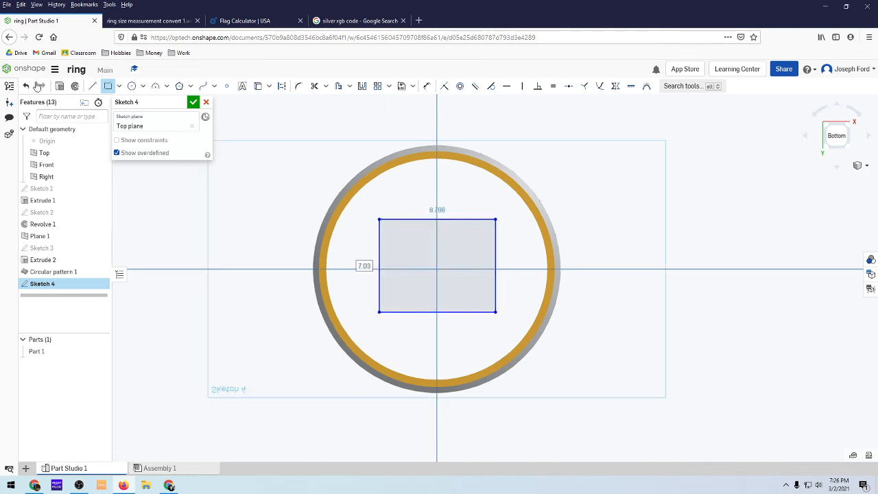
key(Return)
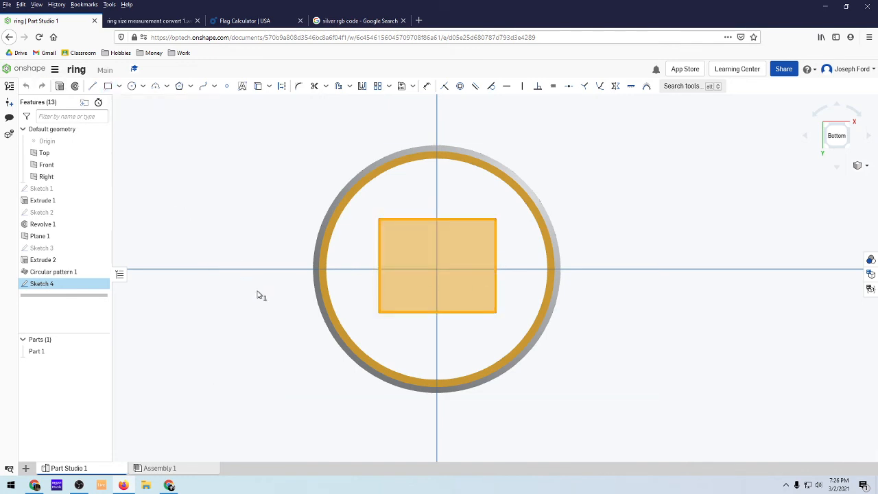
Extrude the rectangle as a new solid block with a blind depth of 2 mm.
key(shift+e)
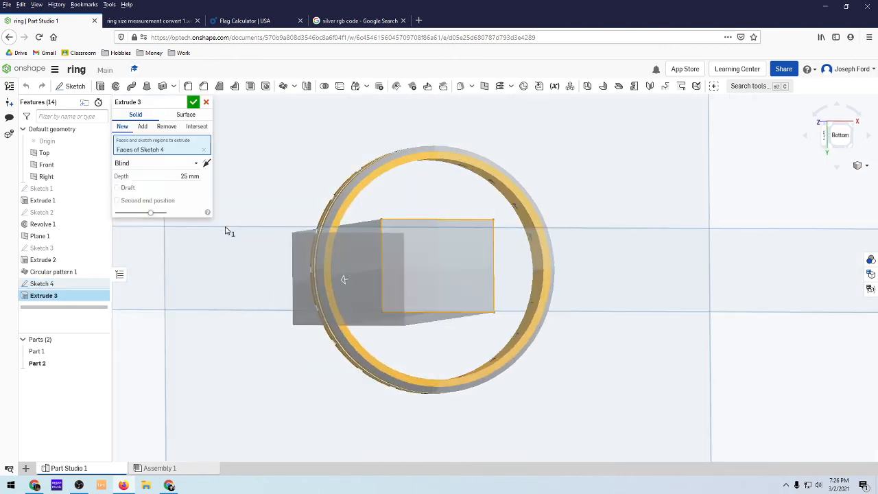
mouse_move(226, 227)
right_down()
mouse_move(242, 220)
mouse_move(327, 231)
mouse_move(305, 241)
mouse_move(236, 227)
right_up()
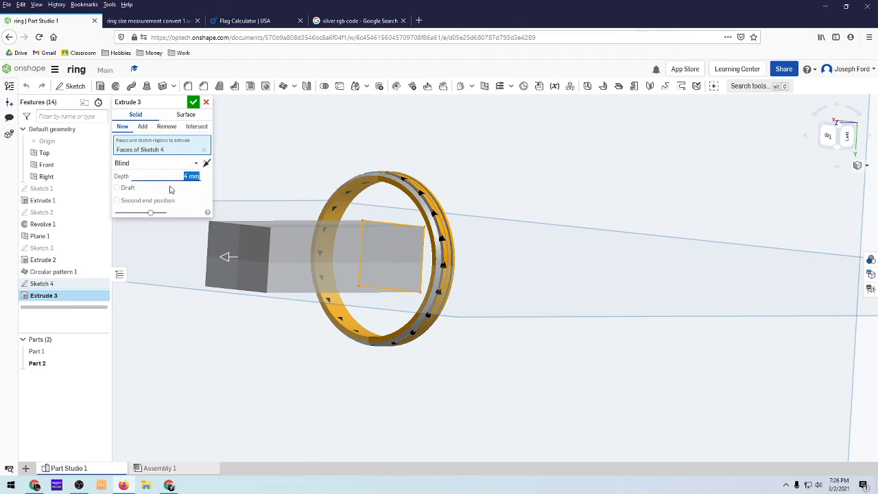
right_drag(515, 336, 227, 185)
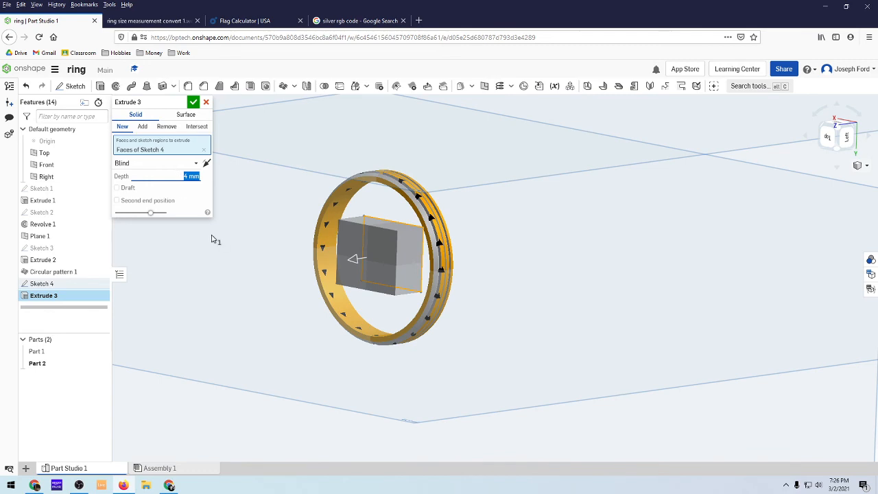
right_drag(533, 313, 206, 179)
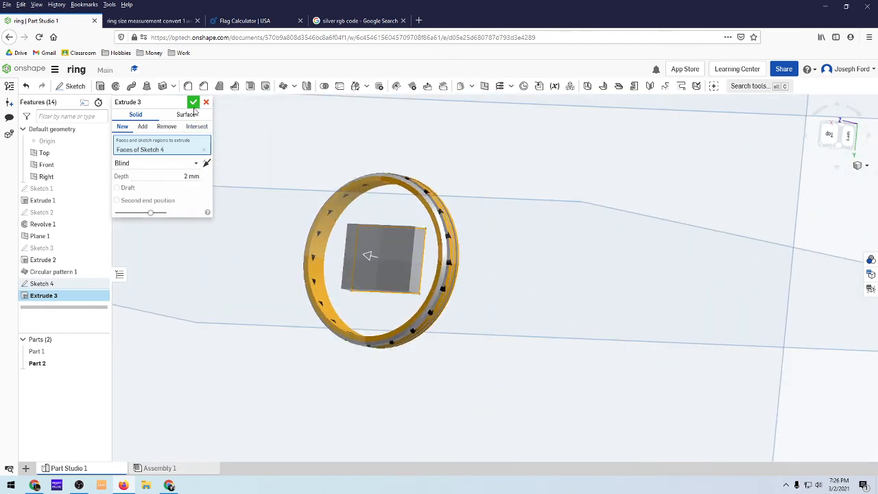
click(194, 102)
Hide the reference planes and examine the block inside the ring from the top and at an angle.
click(830, 135)
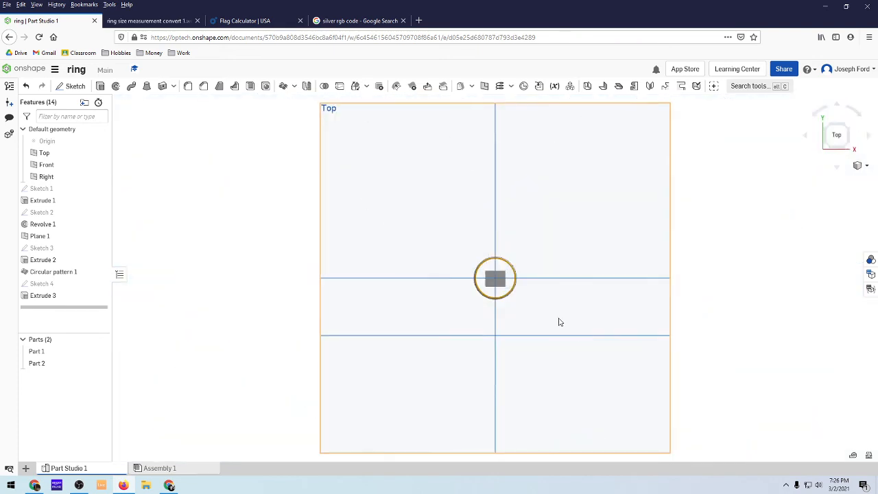
scroll(563, 281, up, 3)
right_drag(563, 281, 580, 276)
key(p)
scroll(582, 291, up, 3)
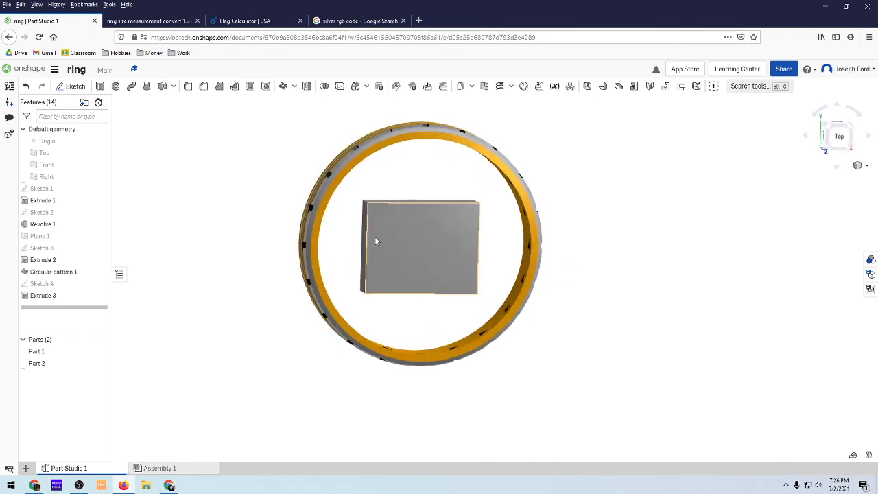
scroll(375, 239, up, 2)
scroll(519, 281, down, 2)
scroll(513, 285, up, 1)
right_drag(650, 342, 631, 330)
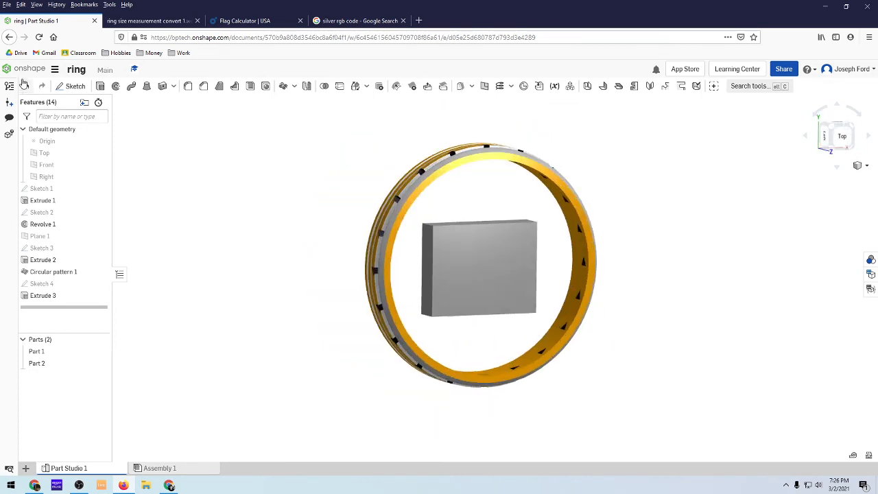
Start a new sketch on the rectangular block's top face.
click(70, 86)
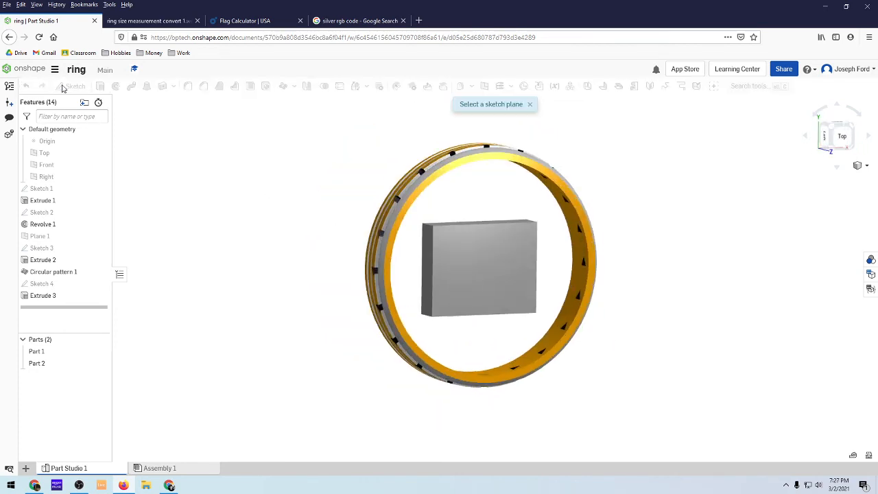
click(466, 262)
click(482, 297)
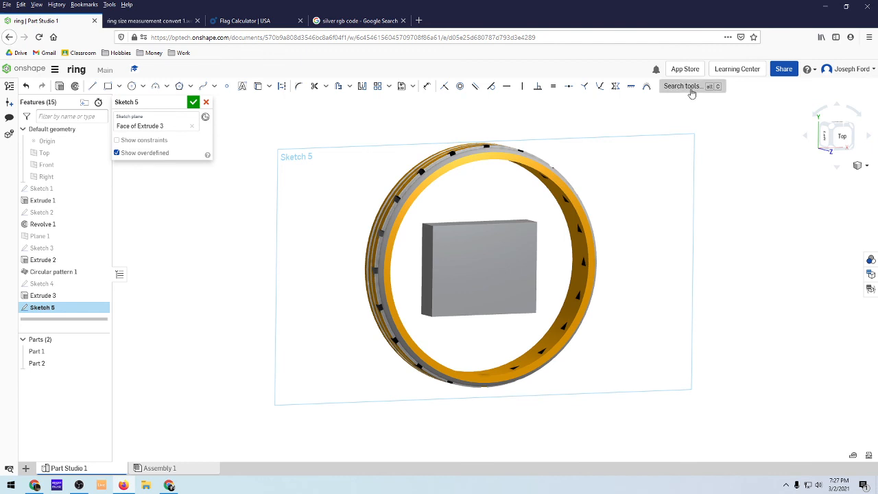
Try placing the text "BP RING" on the block's face, shift it sideways, and undo both the move and the text.
click(242, 86)
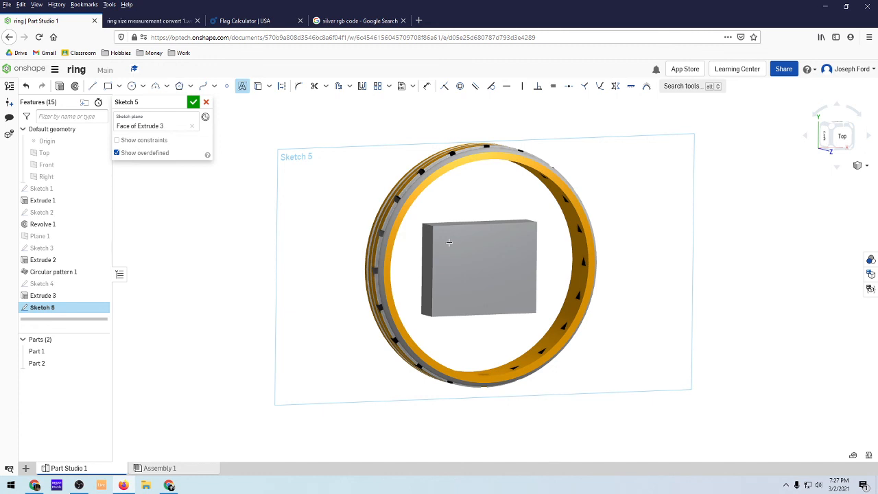
click(523, 291)
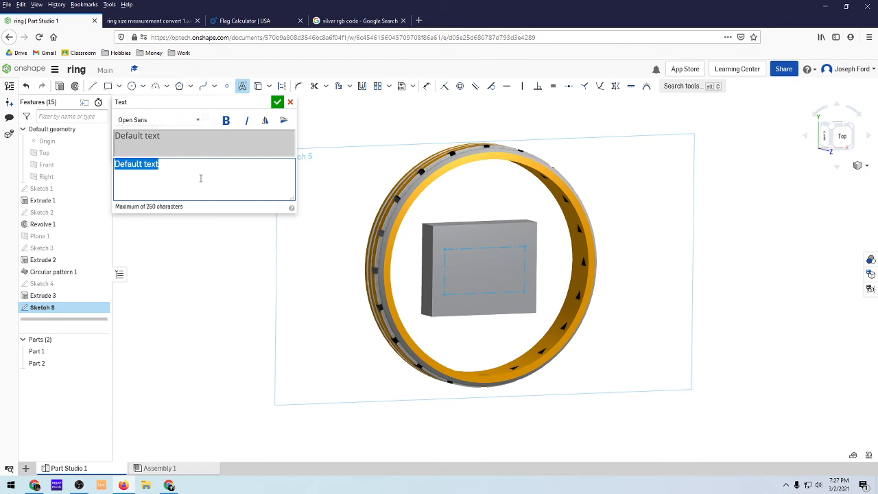
text(BP RING)
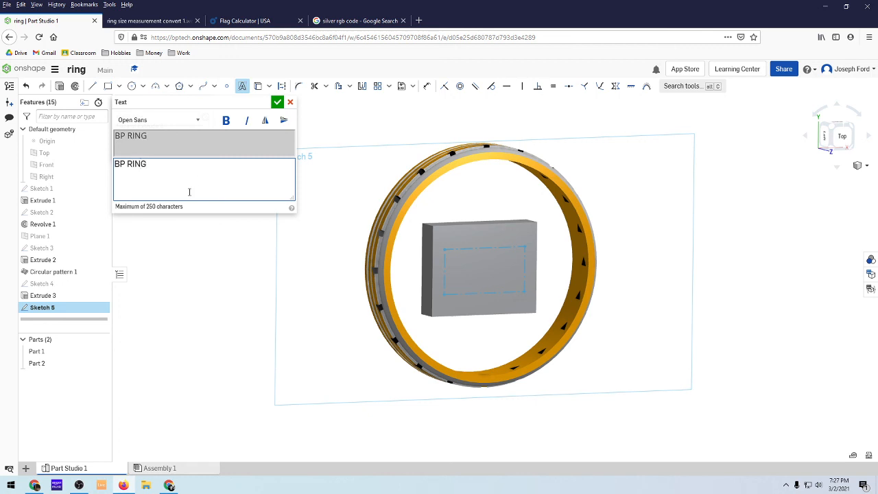
click(277, 102)
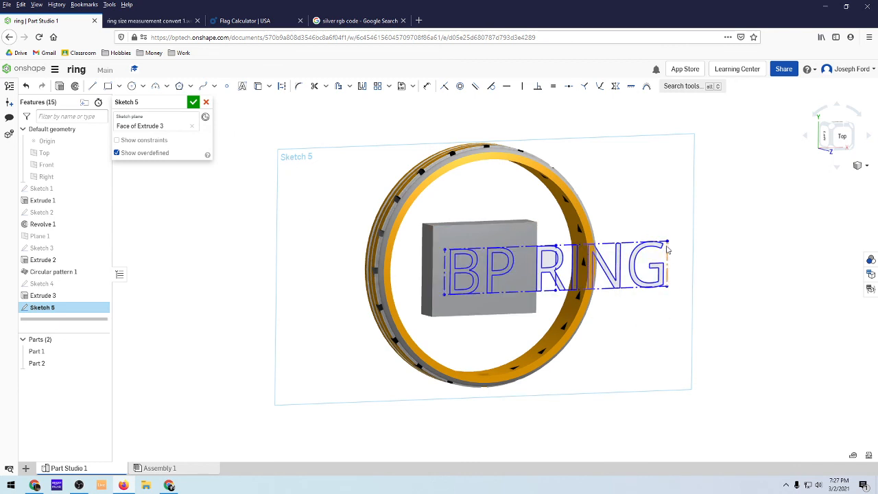
drag(552, 243, 421, 254)
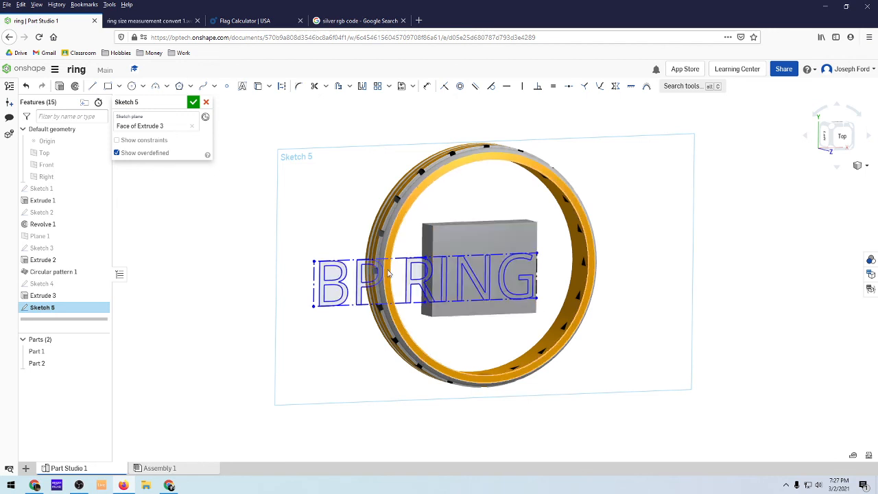
key(ctrl+z)
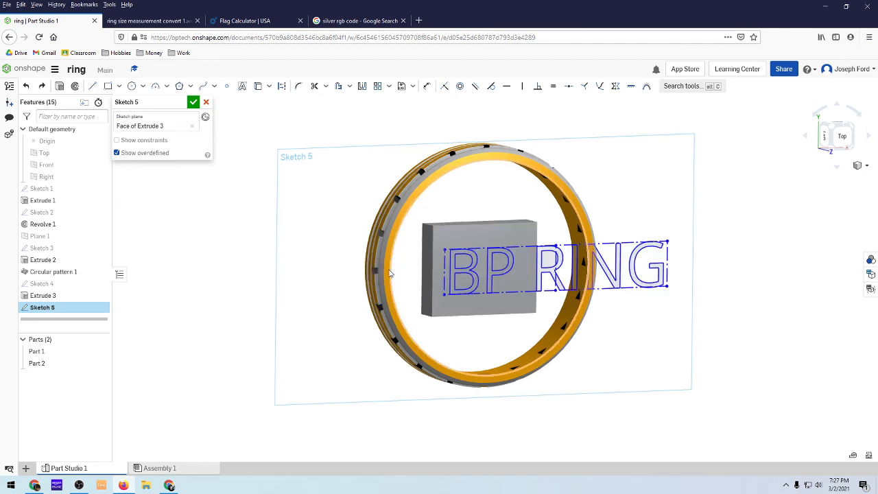
key(ctrl+z)
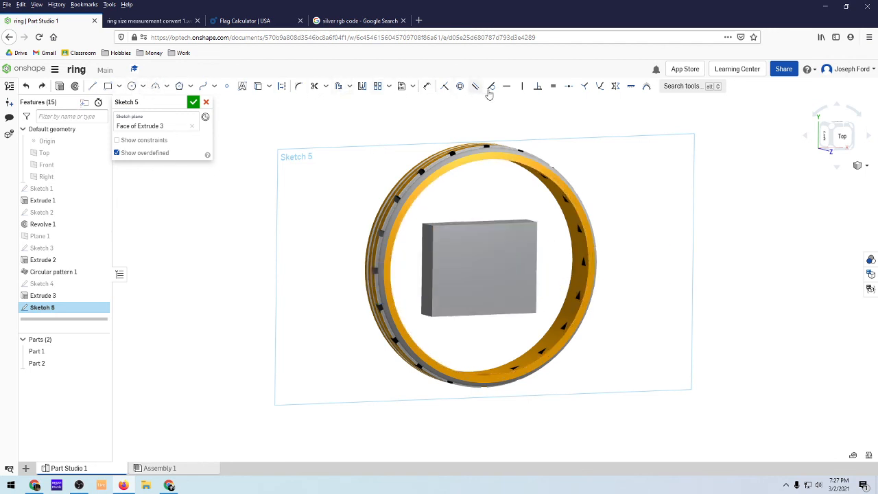
Place the sketch text "BP" in Open Sans on the block's top face.
click(242, 86)
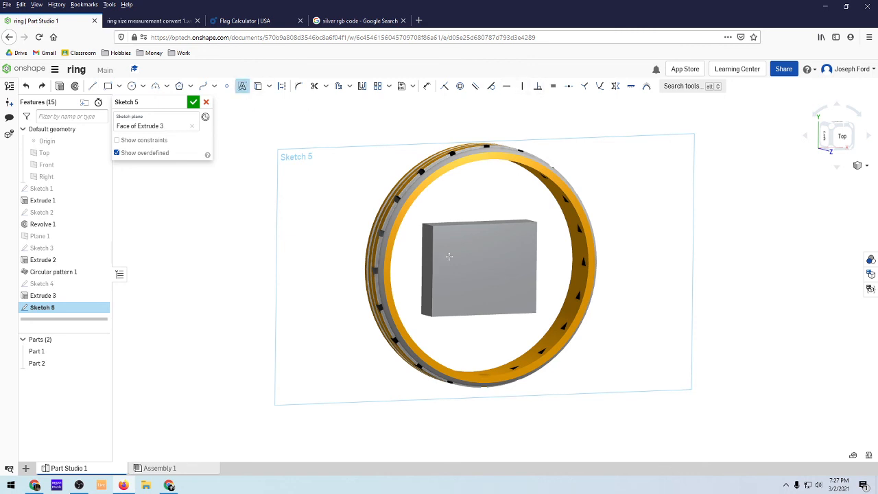
click(524, 290)
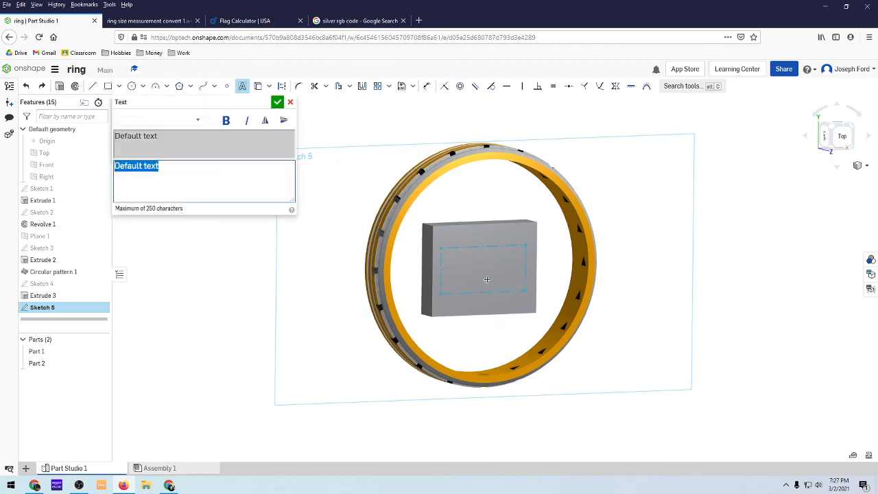
text(BP)
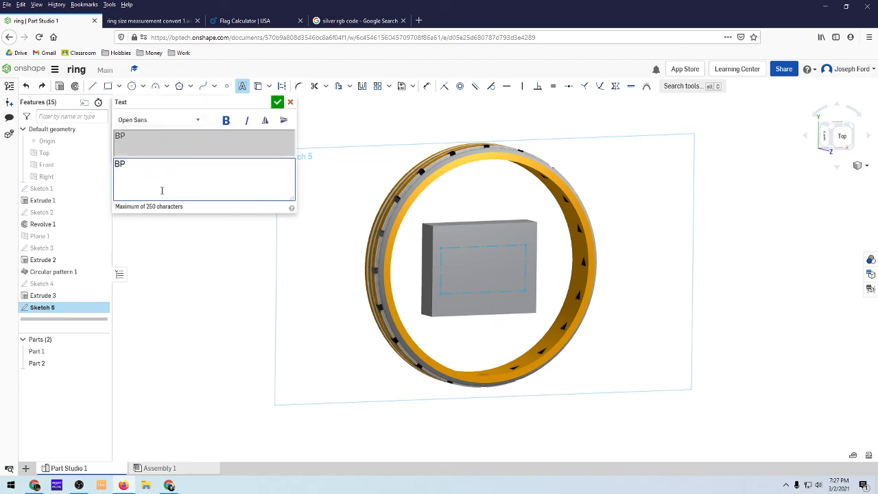
click(277, 101)
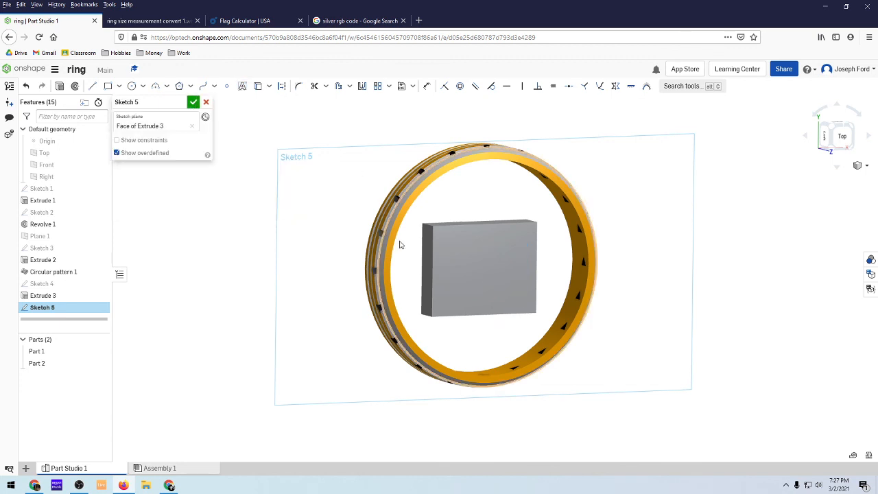
Reposition the "BP" text by its control box so that it sits roughly centered on the block's face.
key(n)
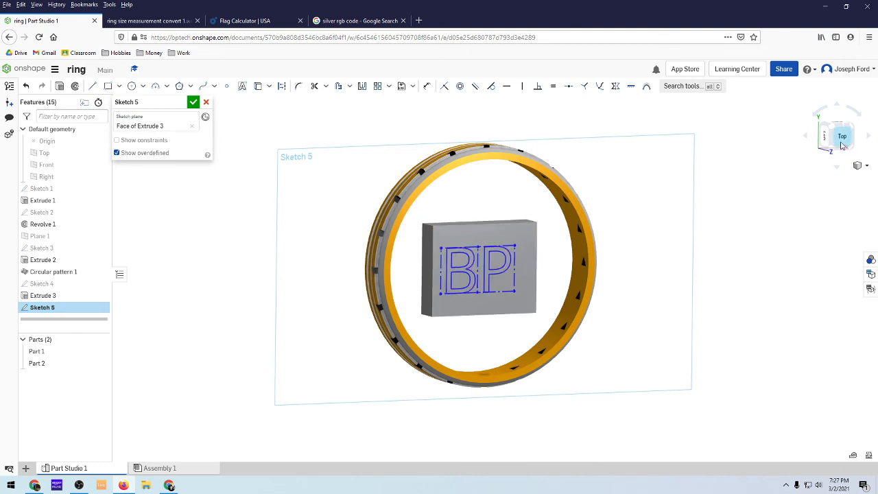
drag(493, 288, 511, 291)
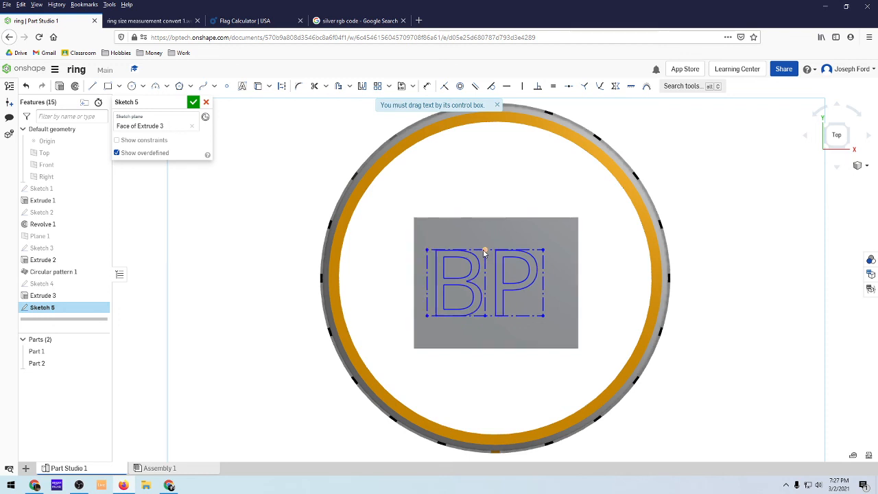
mouse_move(484, 252)
mouse_down()
mouse_move(504, 237)
mouse_move(487, 249)
mouse_move(498, 253)
mouse_up()
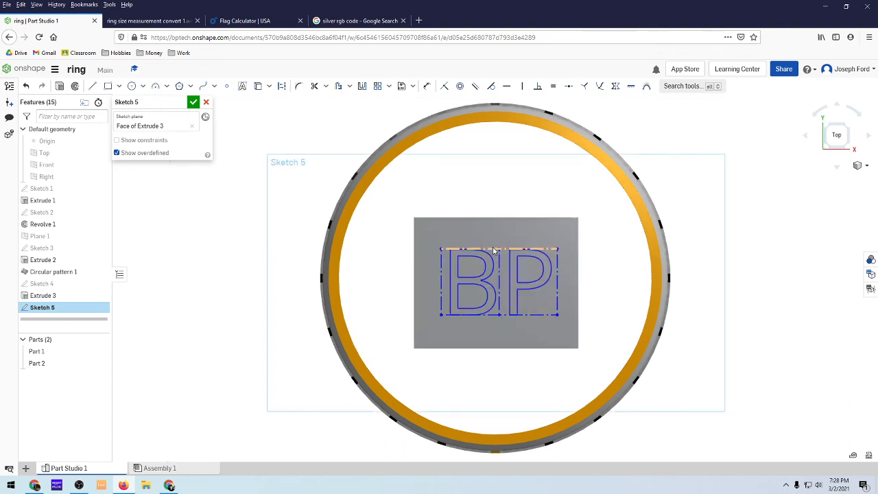
drag(498, 253, 494, 248)
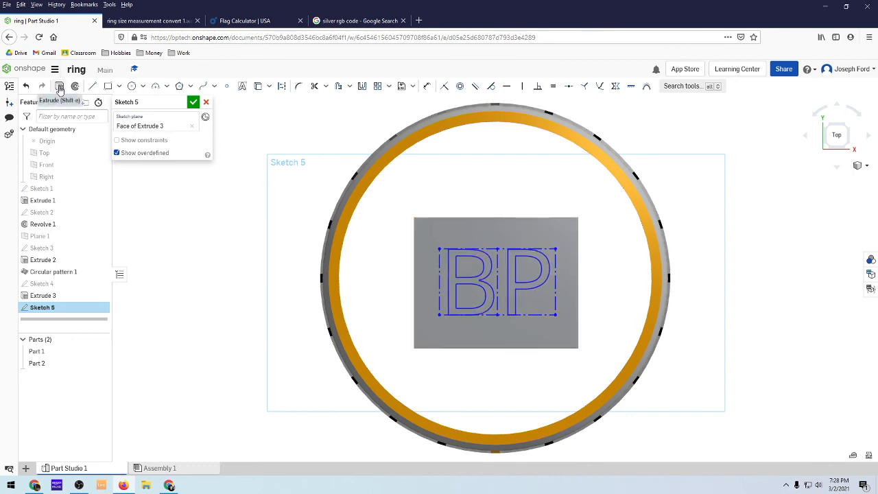
Extrude the "BP" letters 2 mm outward, adding them to the block, and check the raised lettering.
click(60, 86)
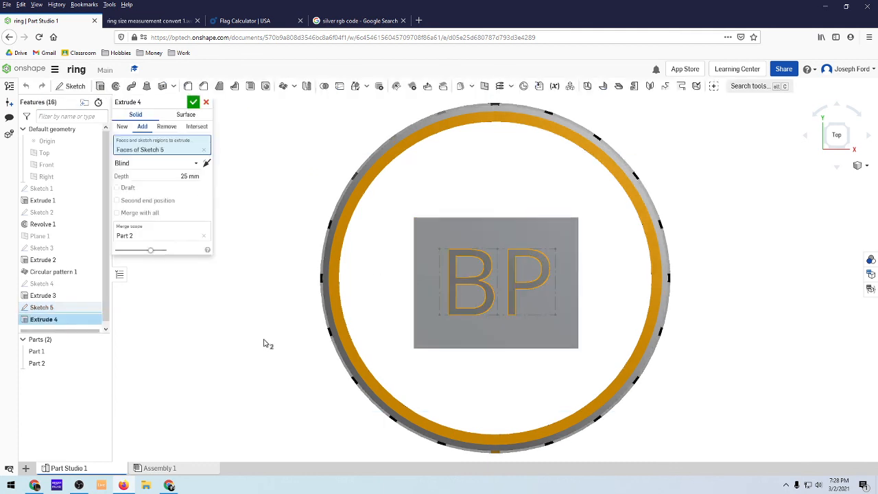
right_drag(264, 340, 272, 339)
click(180, 177)
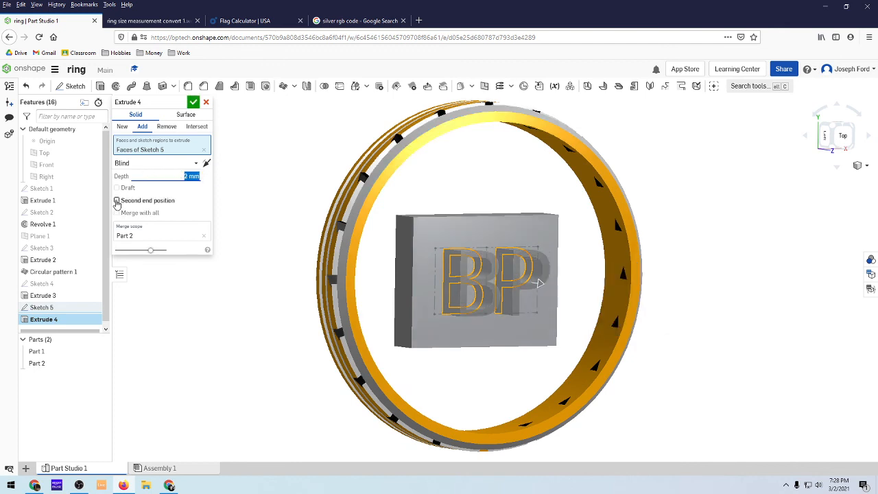
click(193, 102)
right_drag(468, 345, 470, 377)
scroll(470, 376, down, 3)
scroll(471, 376, up, 1)
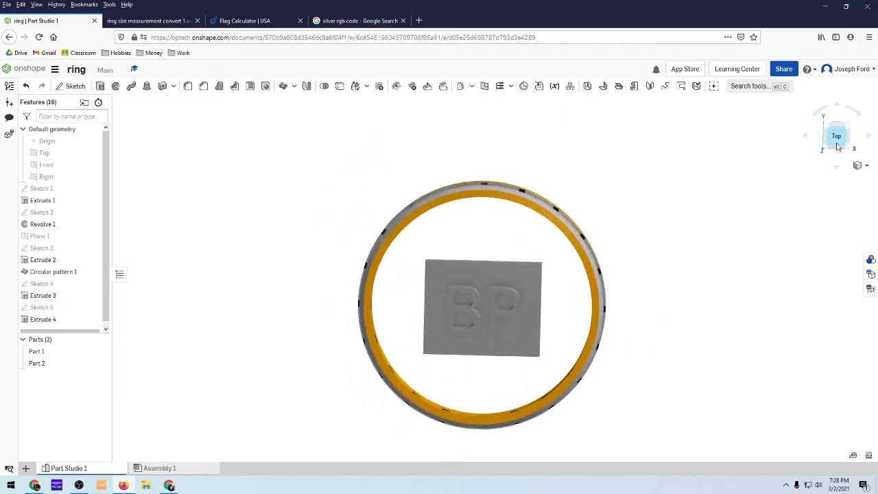
Give the block's face behind the raised "BP" letters a black appearance and view the result from another angle.
scroll(584, 370, up, 4)
right_drag(591, 386, 539, 325)
right_click(540, 329)
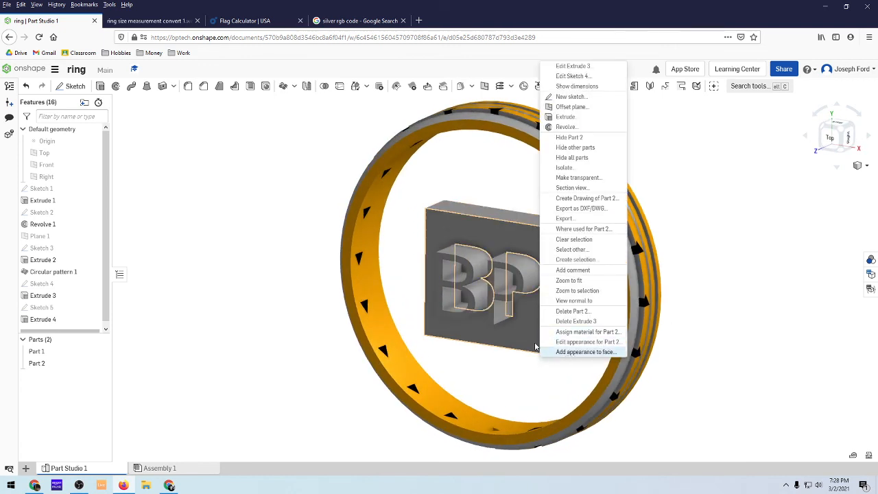
click(518, 337)
right_click(526, 329)
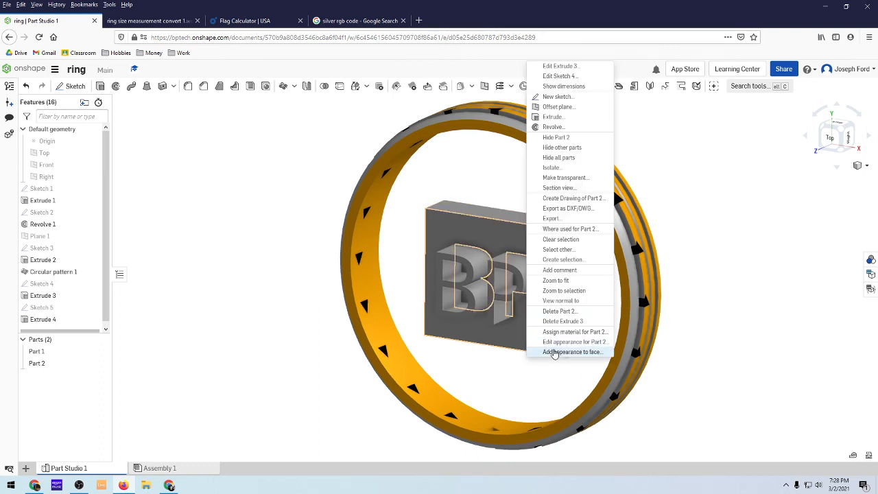
click(554, 351)
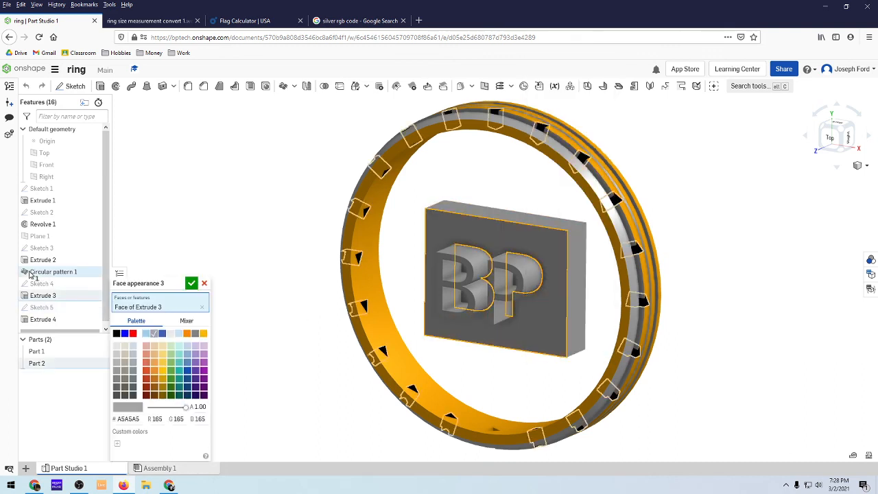
click(117, 334)
click(192, 284)
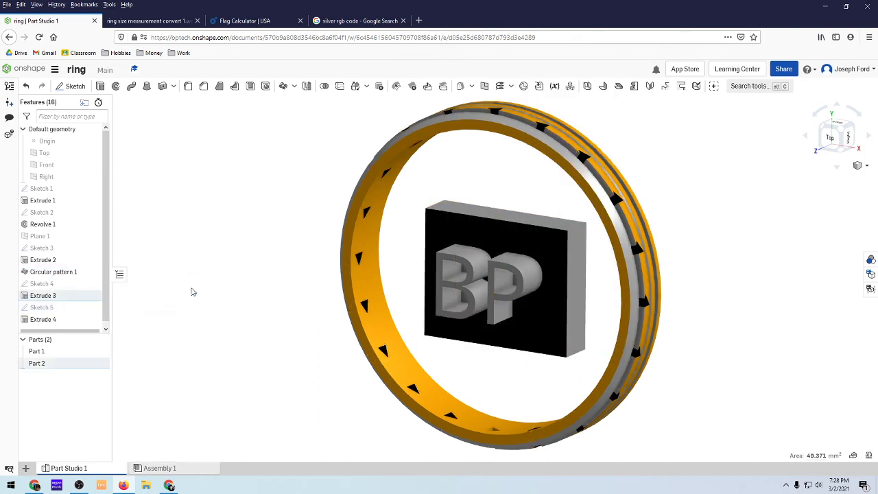
right_drag(592, 318, 501, 356)
click(846, 133)
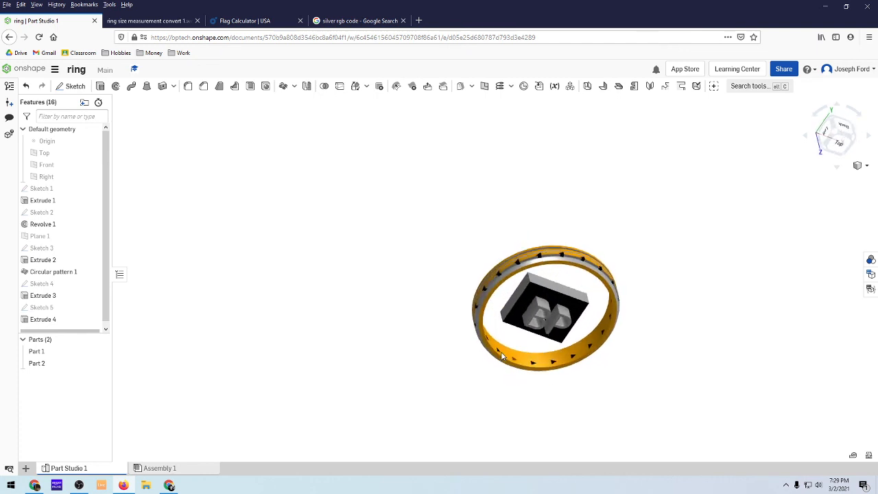